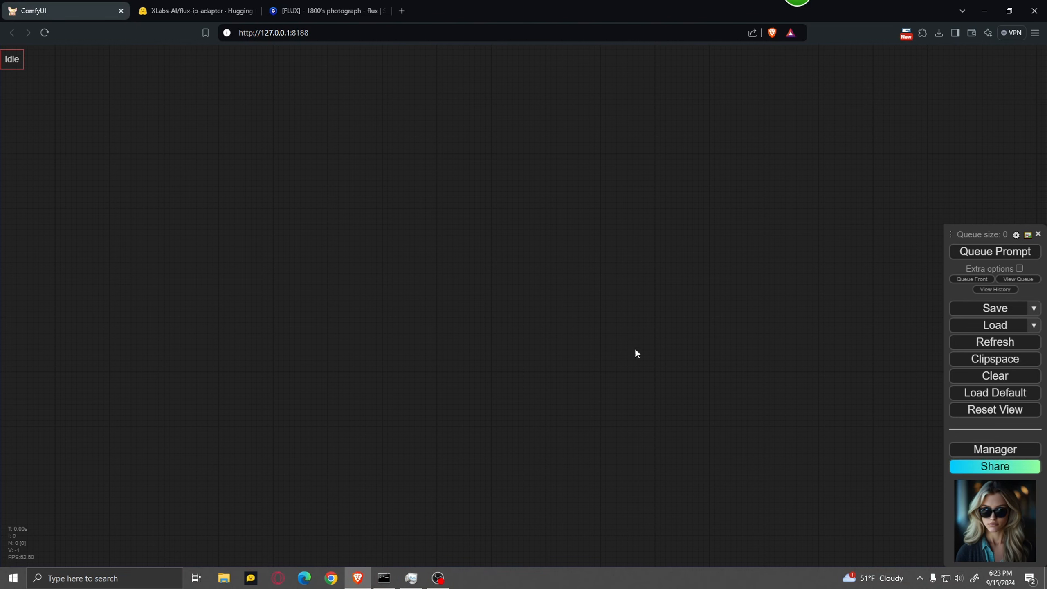
Step: Search the Custom Nodes Manager for "x-fl" to check the x-flux-comfyui node pack, and close the manager
{"action": "left_click", "coordinate": [1026, 451]}
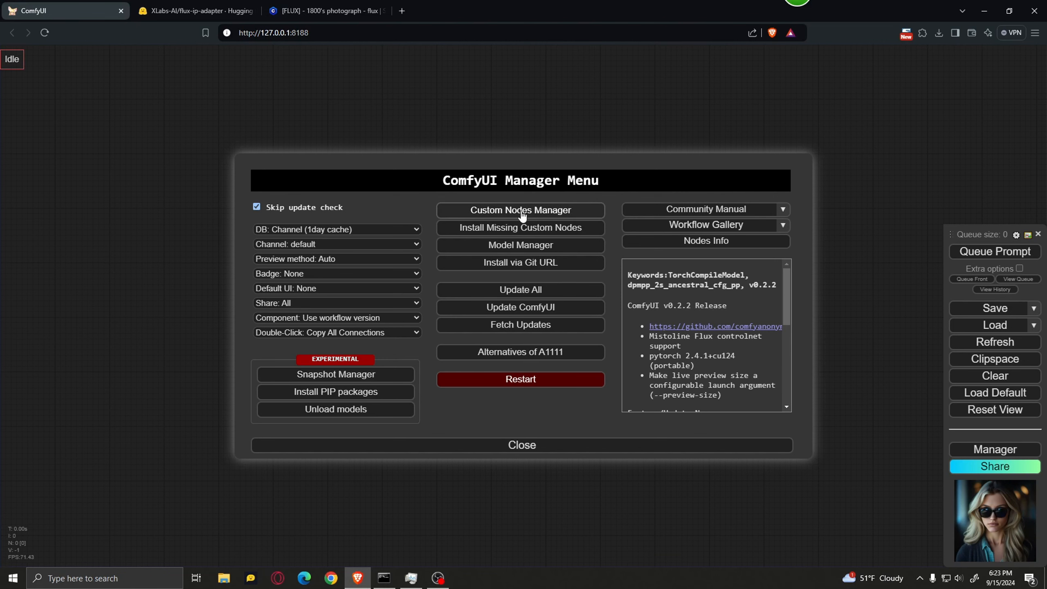
{"action": "left_click", "coordinate": [540, 213]}
{"action": "left_click", "coordinate": [302, 124]}
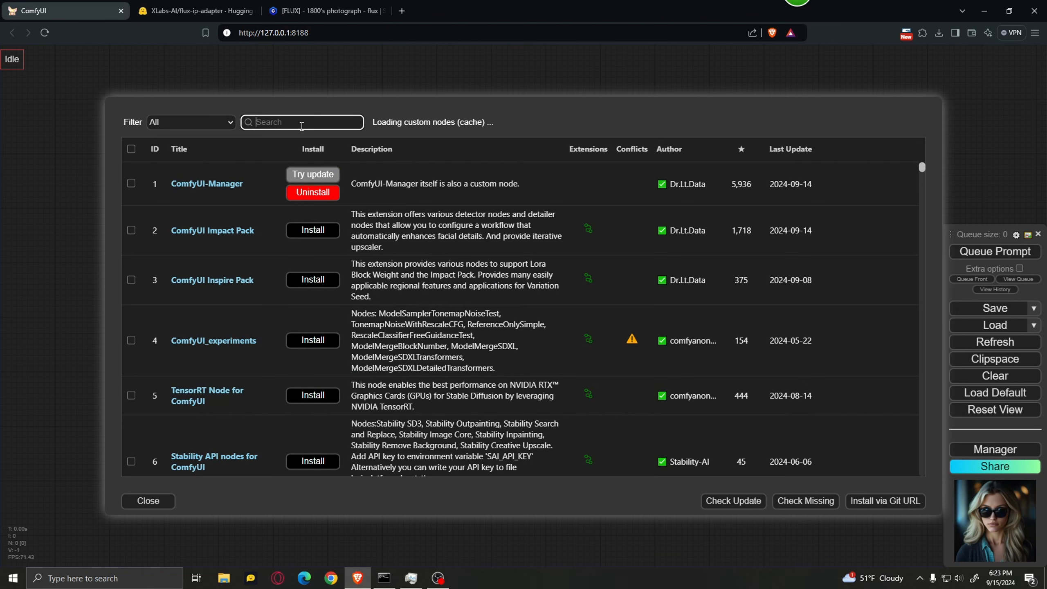
{"action": "type", "text": "x-fl"}
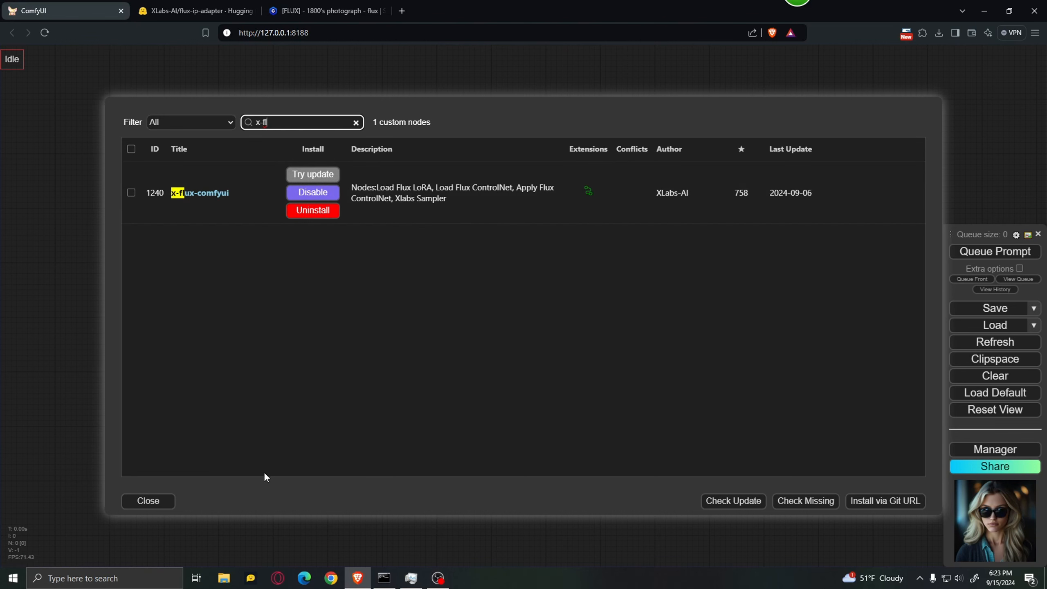
{"action": "left_click", "coordinate": [158, 502]}
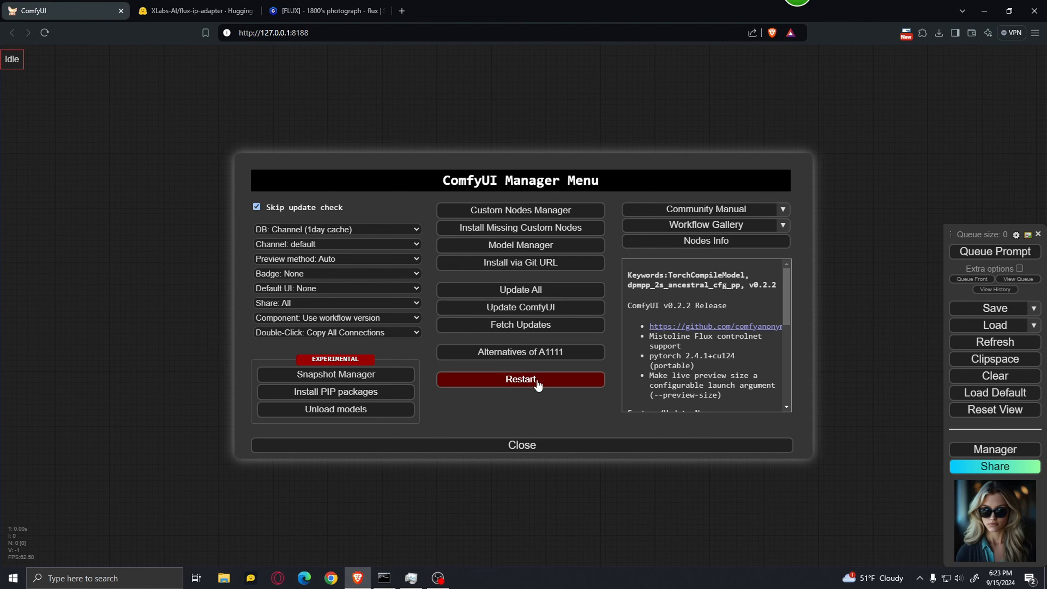
{"action": "left_click", "coordinate": [541, 448]}
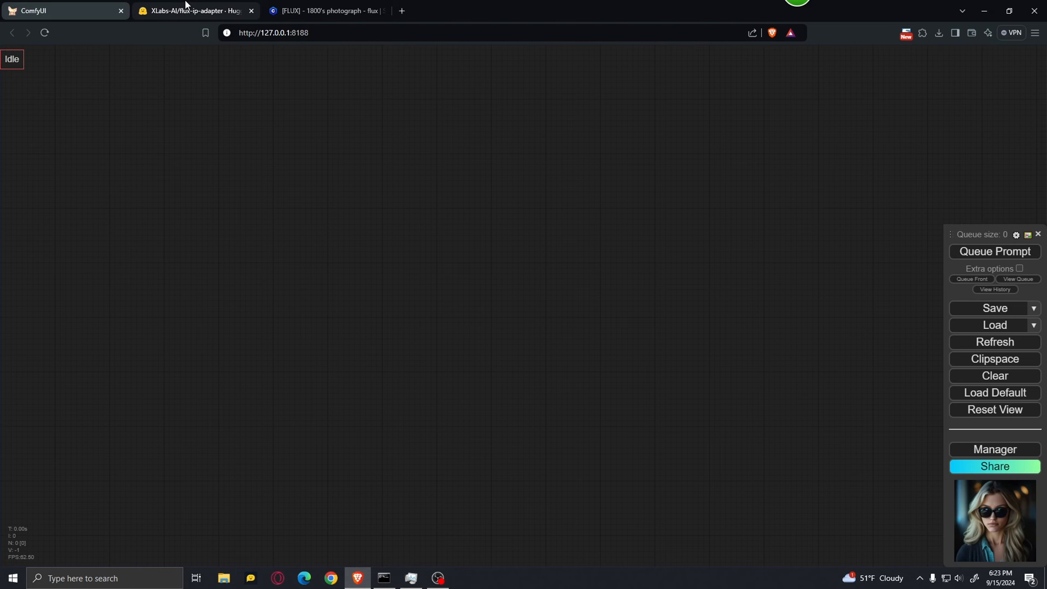
Step: Follow the OpenAI VIT CLIP large link in the flux-ip-adapter instructions and show that repository's file list
{"action": "left_click", "coordinate": [190, 11]}
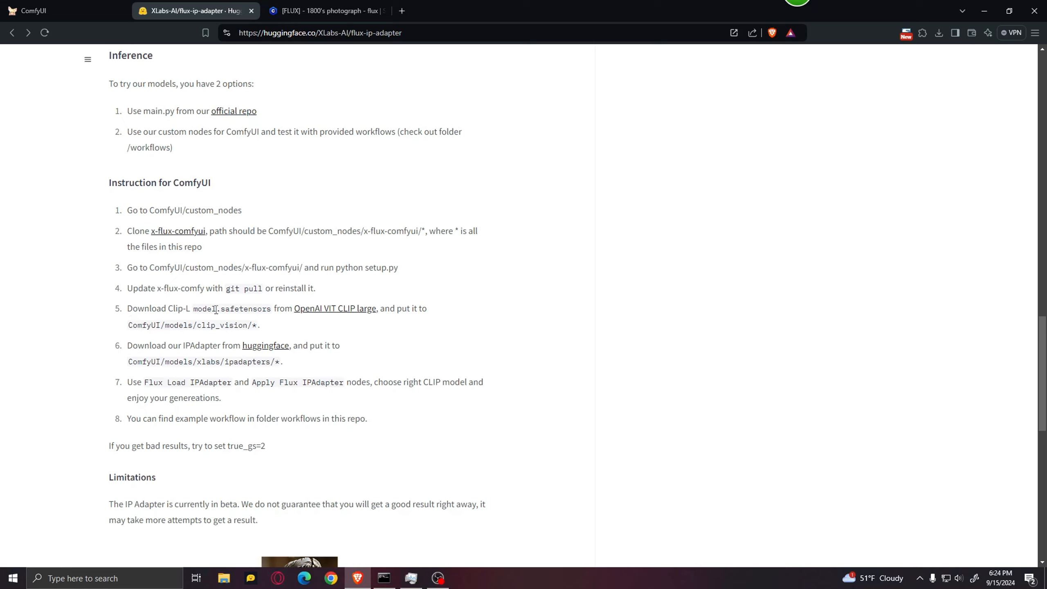
{"action": "left_click", "coordinate": [319, 310]}
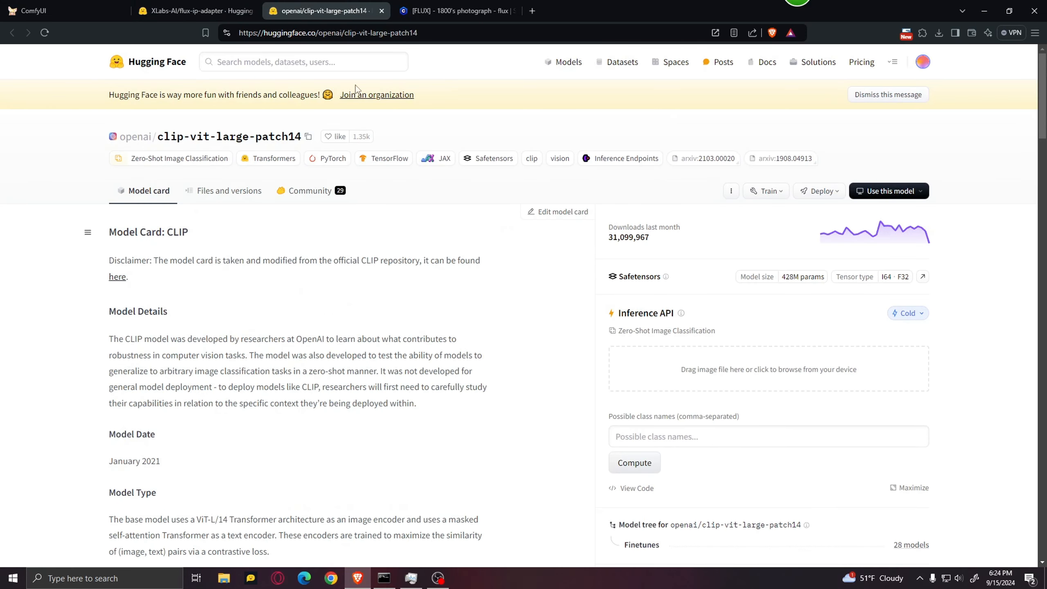
{"action": "scroll", "coordinate": [221, 217], "scroll_direction": "up", "scroll_amount": 1}
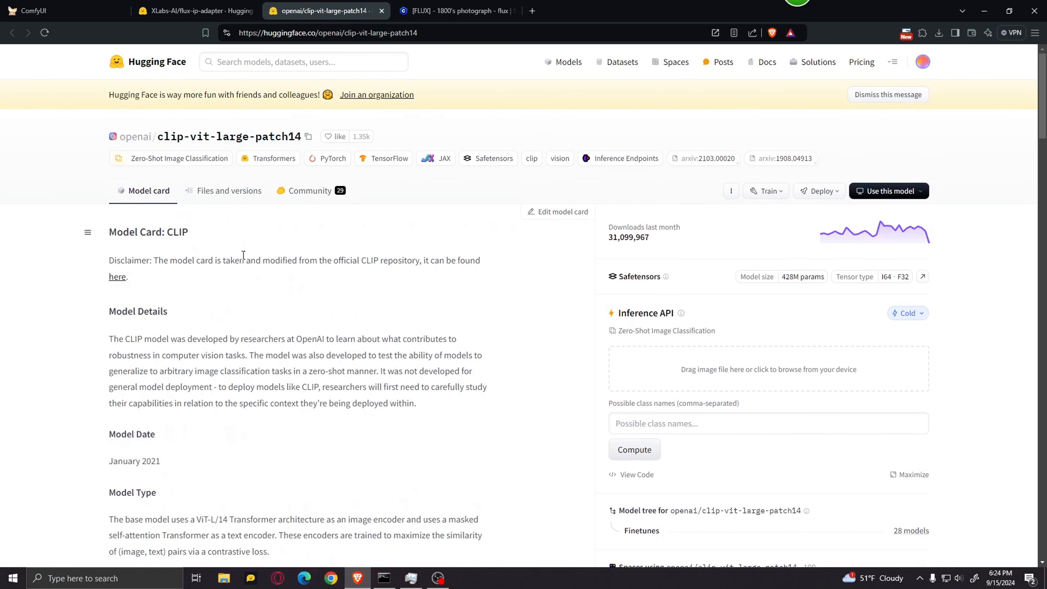
{"action": "left_click", "coordinate": [225, 192]}
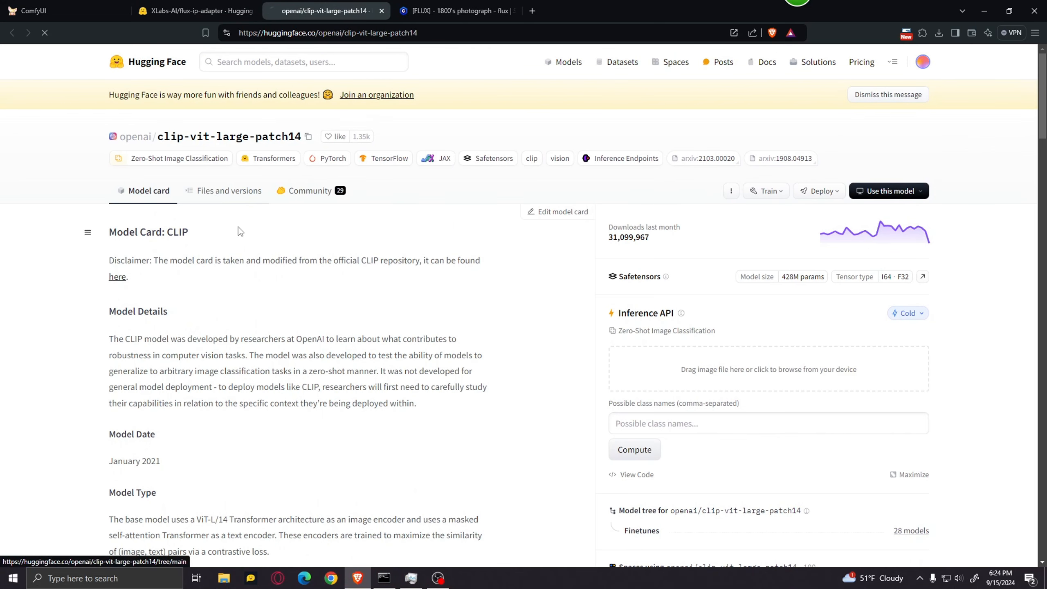
{"action": "scroll", "coordinate": [293, 344], "scroll_direction": "down", "scroll_amount": 1}
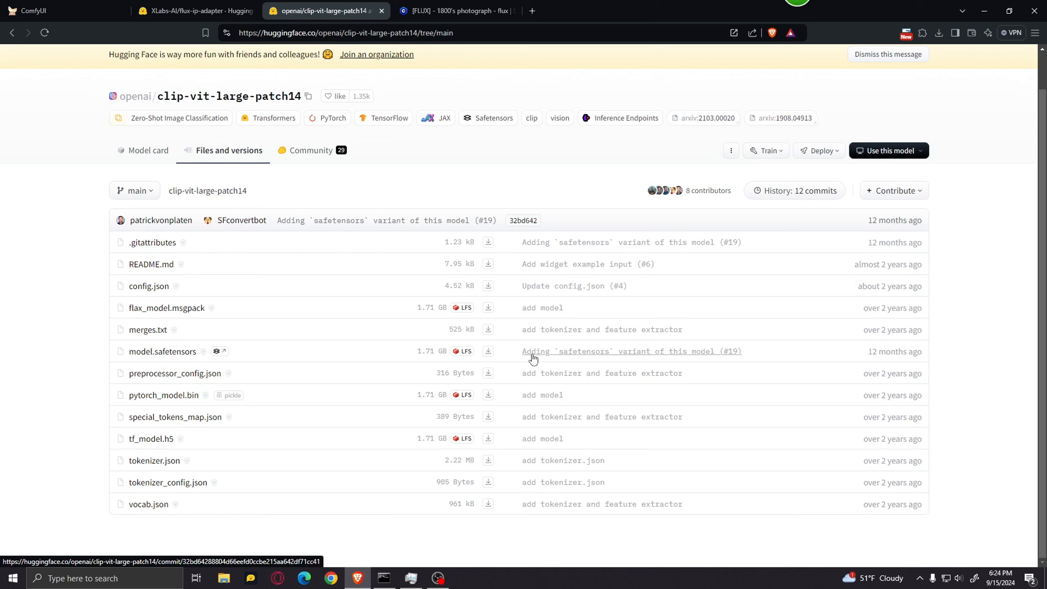
Step: Start downloading model.safetensors and browse to ComfyUI_windows_portable/ComfyUI/models/clip_vision as its save location
{"action": "left_click", "coordinate": [489, 352]}
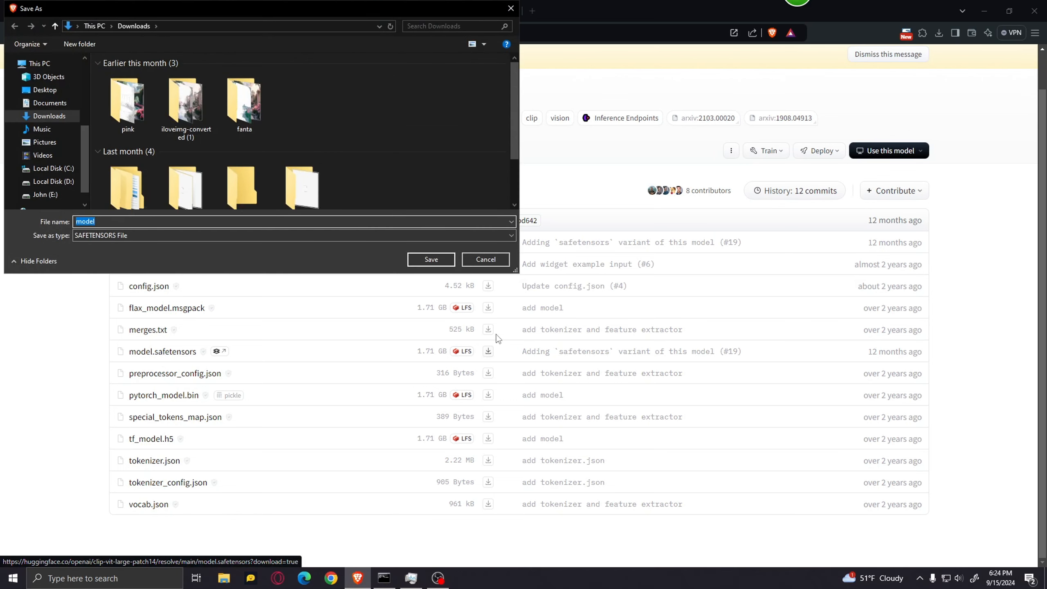
{"action": "left_click", "coordinate": [46, 194]}
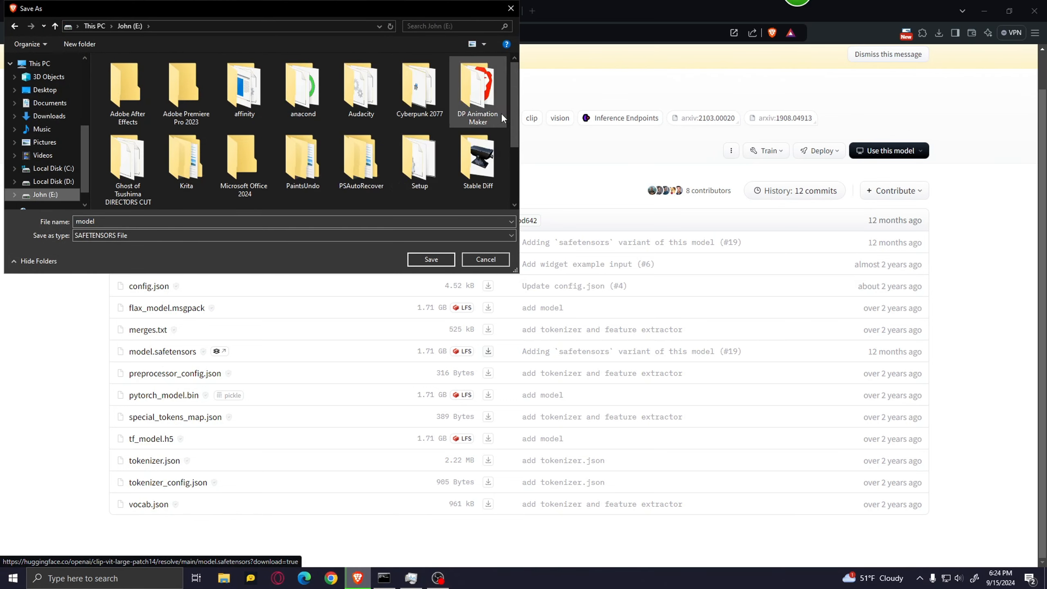
{"action": "double_click", "coordinate": [465, 148]}
{"action": "double_click", "coordinate": [126, 71]}
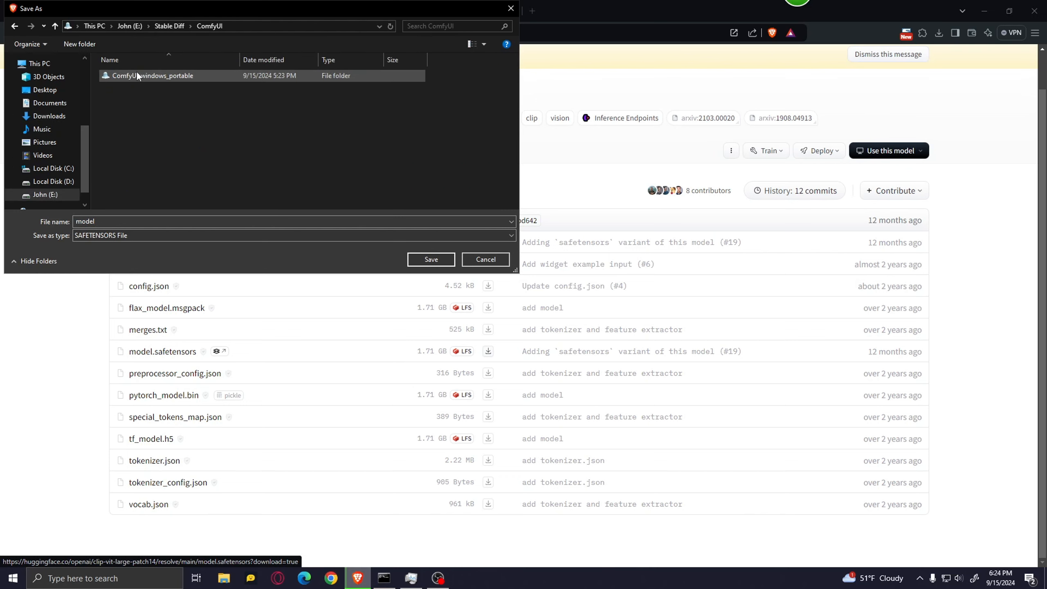
{"action": "double_click", "coordinate": [139, 71]}
{"action": "double_click", "coordinate": [140, 75]}
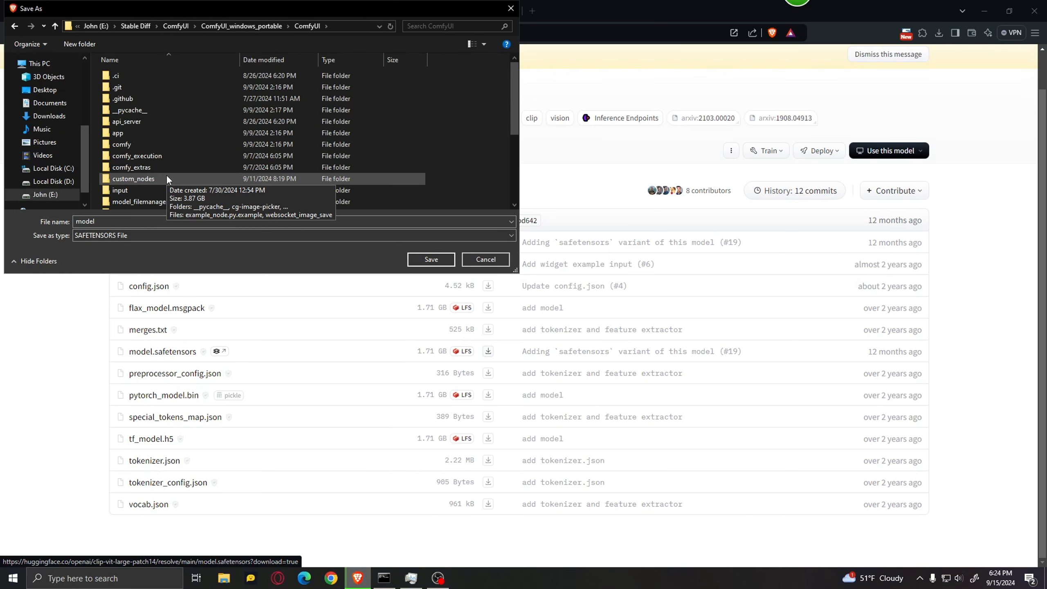
{"action": "scroll", "coordinate": [166, 175], "scroll_direction": "down", "scroll_amount": 3}
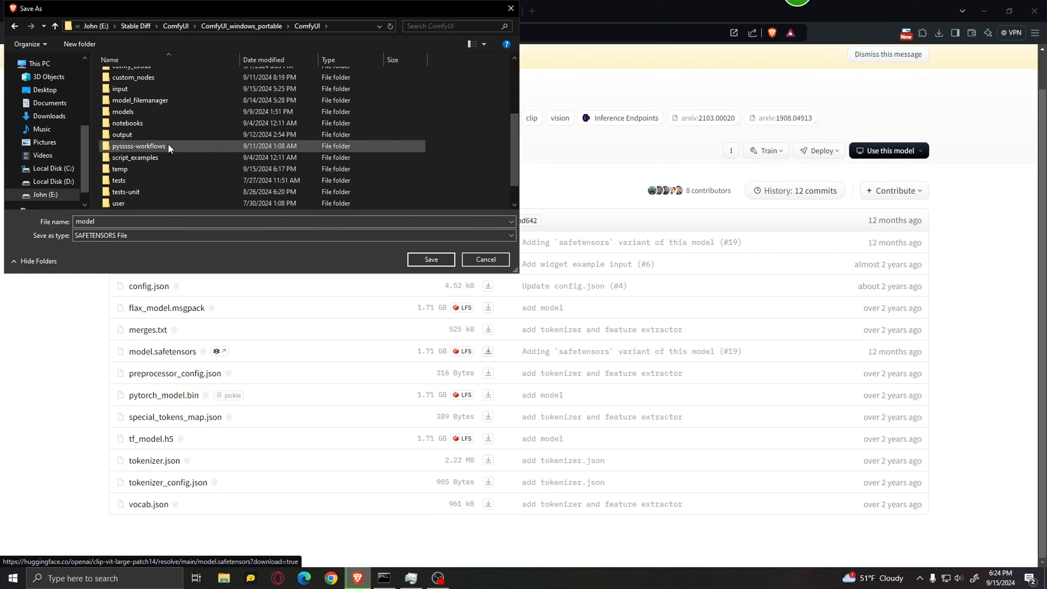
{"action": "double_click", "coordinate": [153, 109]}
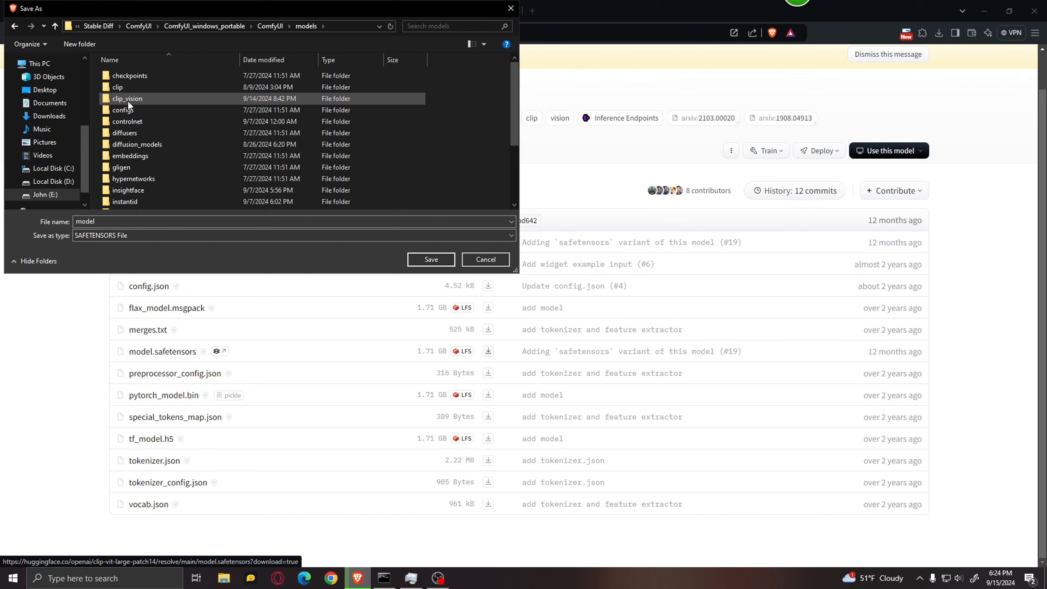
{"action": "double_click", "coordinate": [150, 98]}
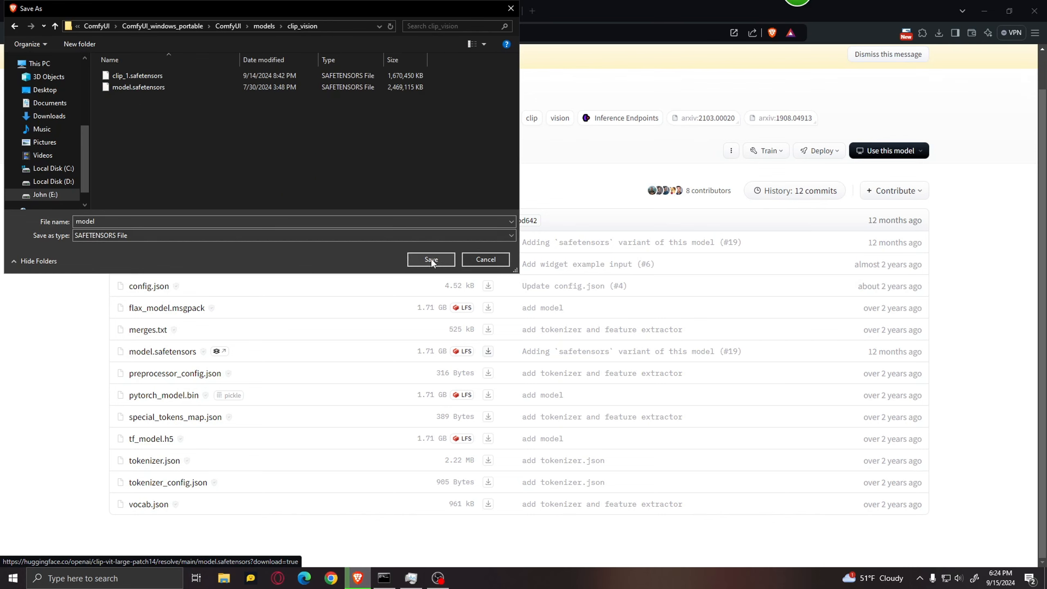
Step: Name the file to save "clip+vision" and cancel the download
{"action": "double_click", "coordinate": [114, 223]}
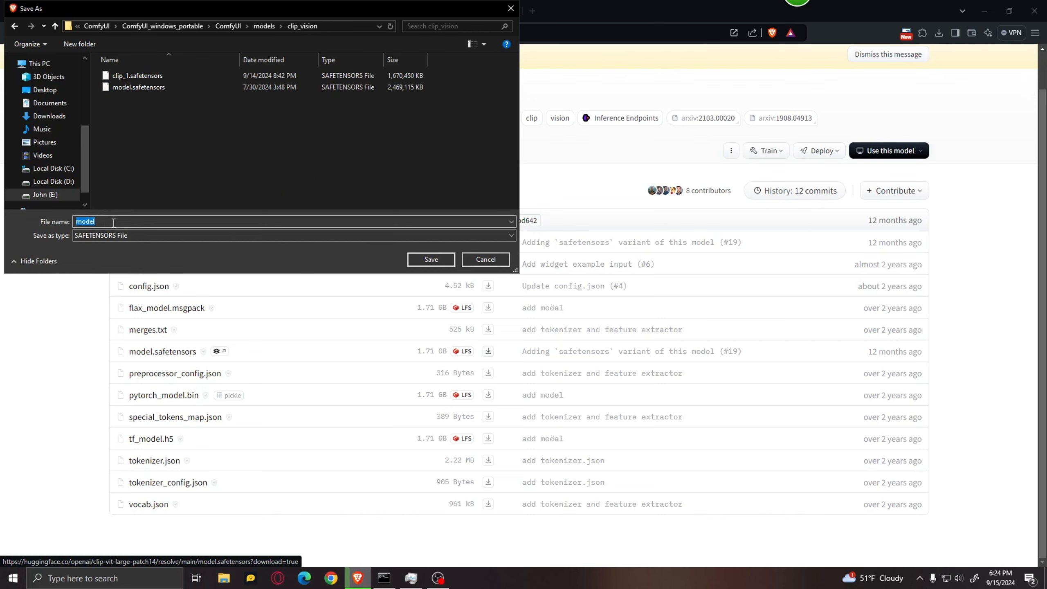
{"action": "type", "text": "cl"}
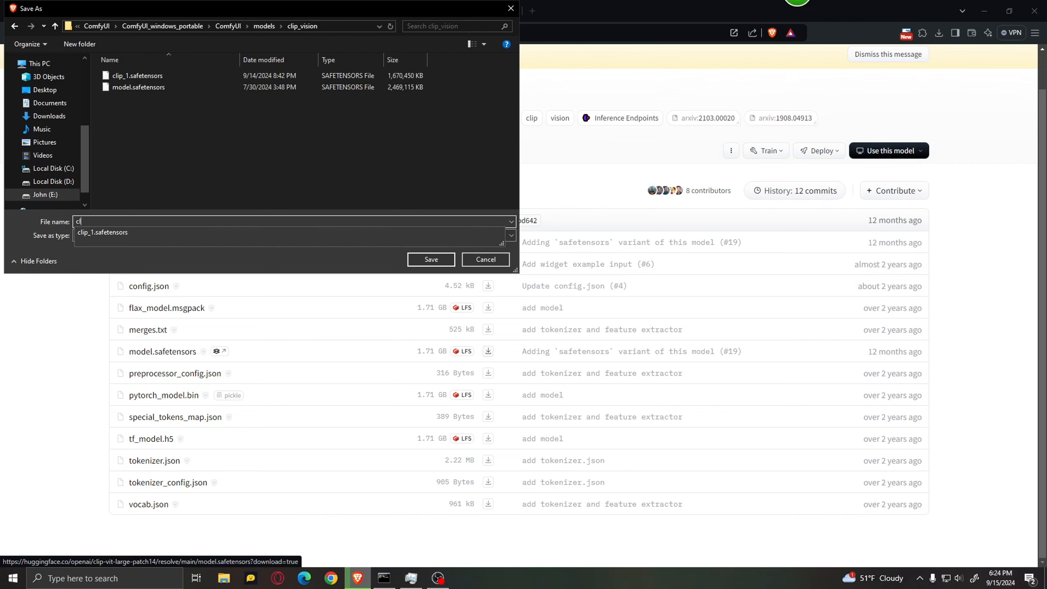
{"action": "type", "text": "ip+vision"}
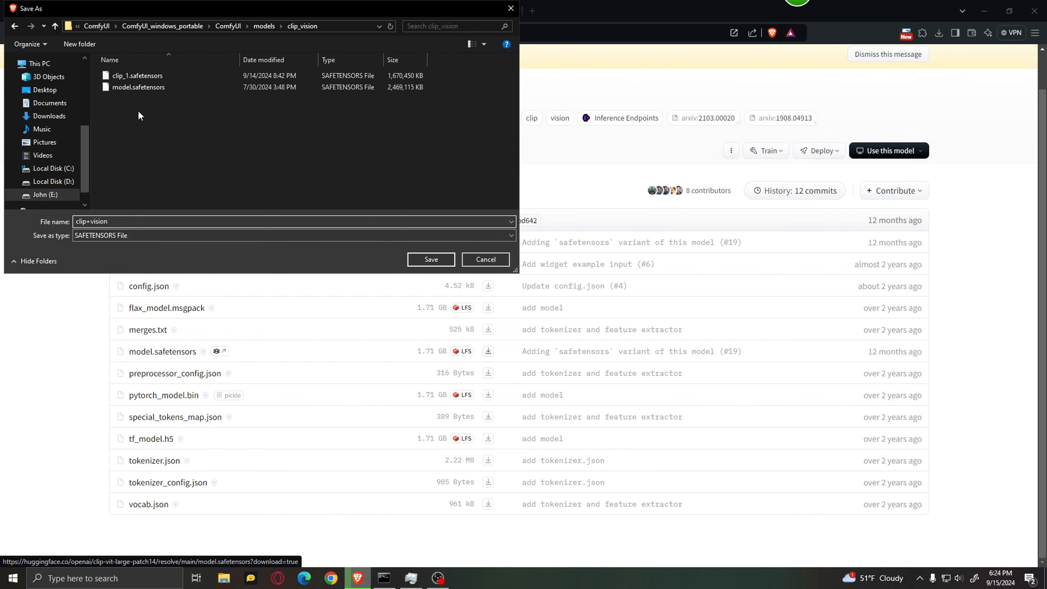
{"action": "left_click", "coordinate": [486, 259]}
Step: Return to the XLabs-AI flux-ip-adapter page and show its repository files
{"action": "left_click", "coordinate": [189, 6]}
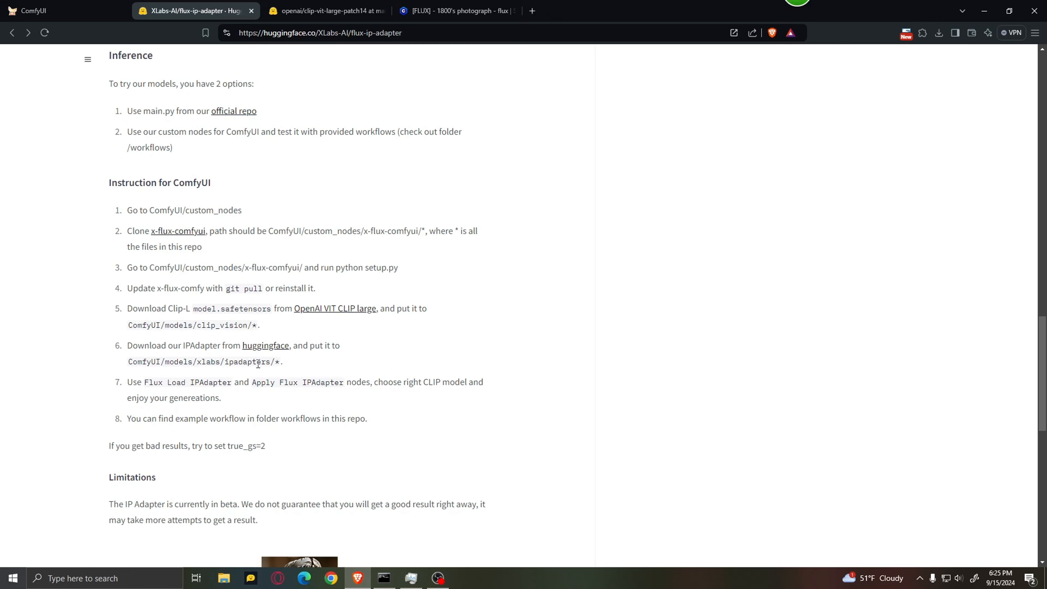
{"action": "scroll", "coordinate": [258, 363], "scroll_direction": "up", "scroll_amount": 20}
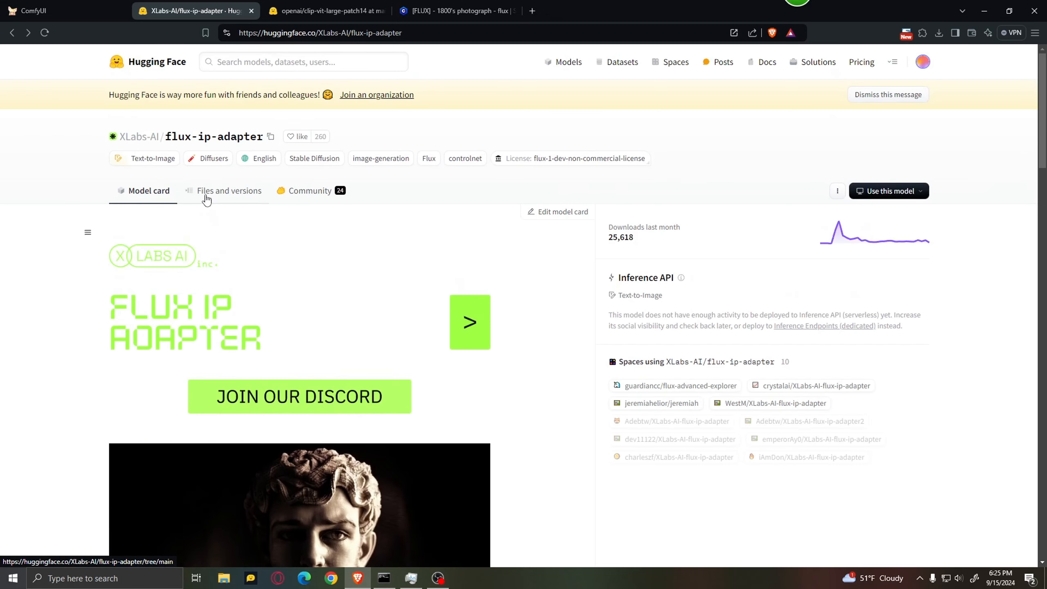
{"action": "left_click", "coordinate": [232, 202]}
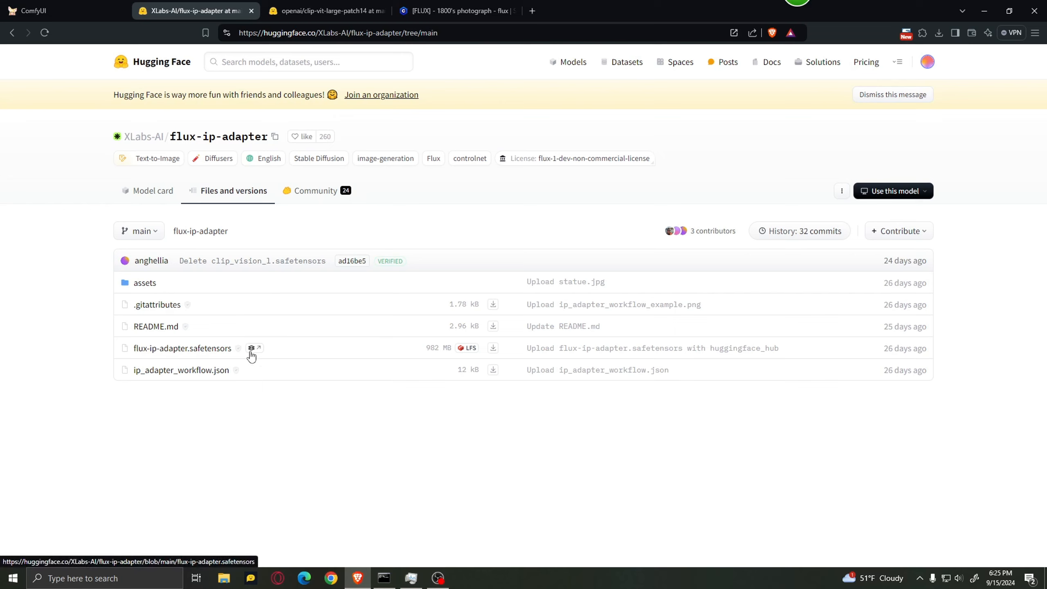
Step: Start downloading flux-ip-adapter.safetensors and browse to ComfyUI_windows_portable/ComfyUI/models as its save location
{"action": "left_click", "coordinate": [493, 349]}
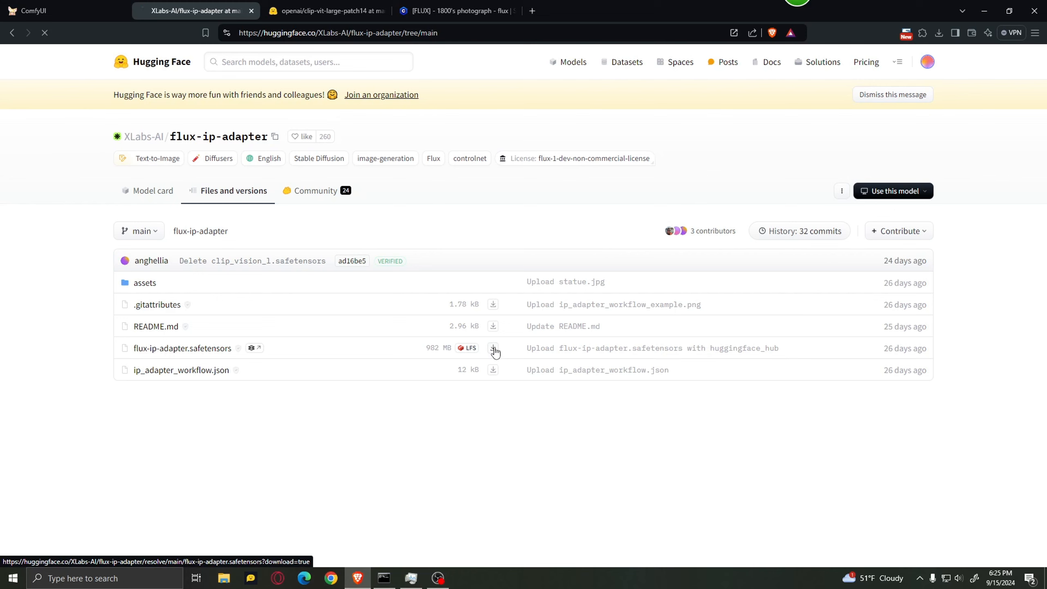
{"action": "scroll", "coordinate": [76, 197], "scroll_direction": "down", "scroll_amount": 1}
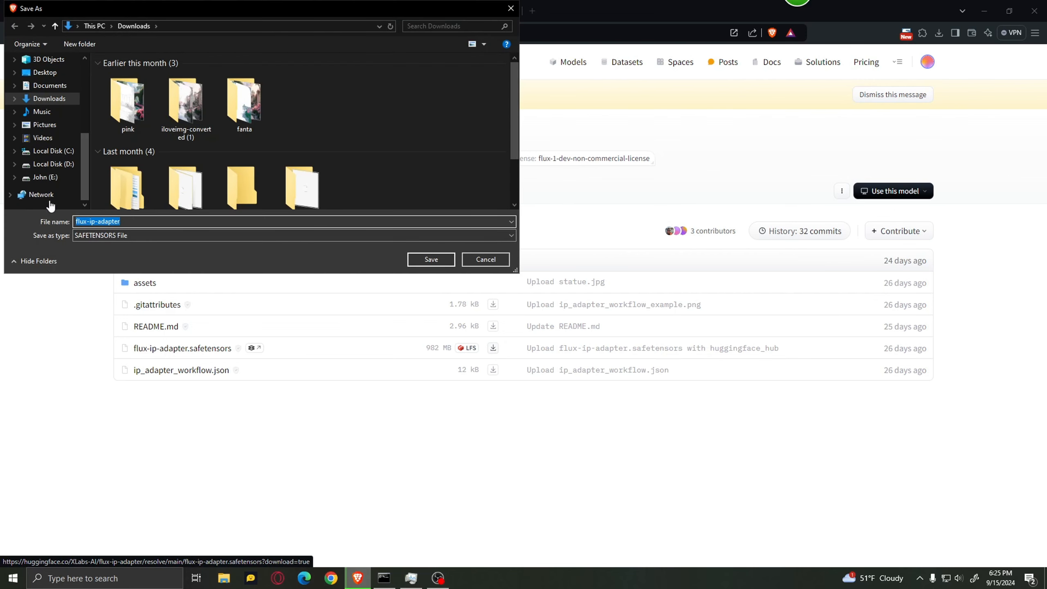
{"action": "left_click", "coordinate": [45, 177]}
{"action": "scroll", "coordinate": [448, 147], "scroll_direction": "up", "scroll_amount": 1}
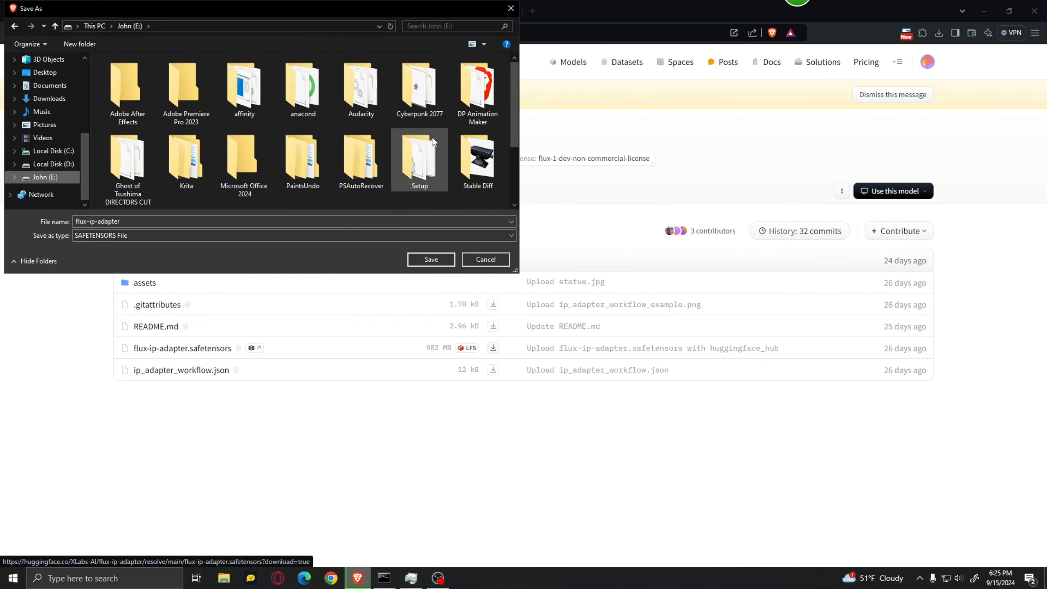
{"action": "double_click", "coordinate": [478, 151]}
{"action": "double_click", "coordinate": [158, 77]}
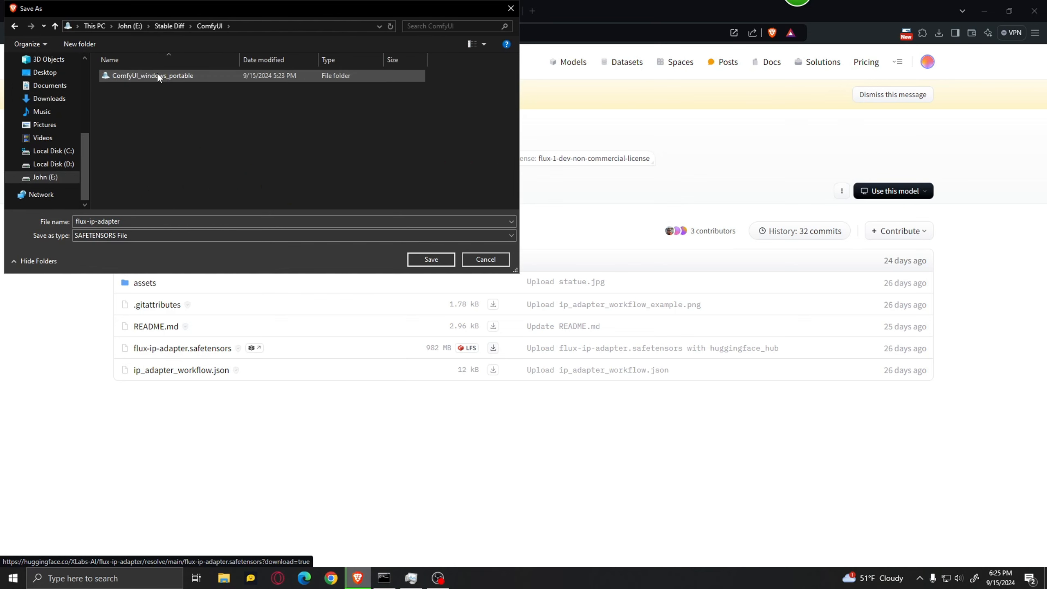
{"action": "double_click", "coordinate": [159, 77]}
{"action": "double_click", "coordinate": [158, 77]}
{"action": "scroll", "coordinate": [227, 188], "scroll_direction": "down", "scroll_amount": 4}
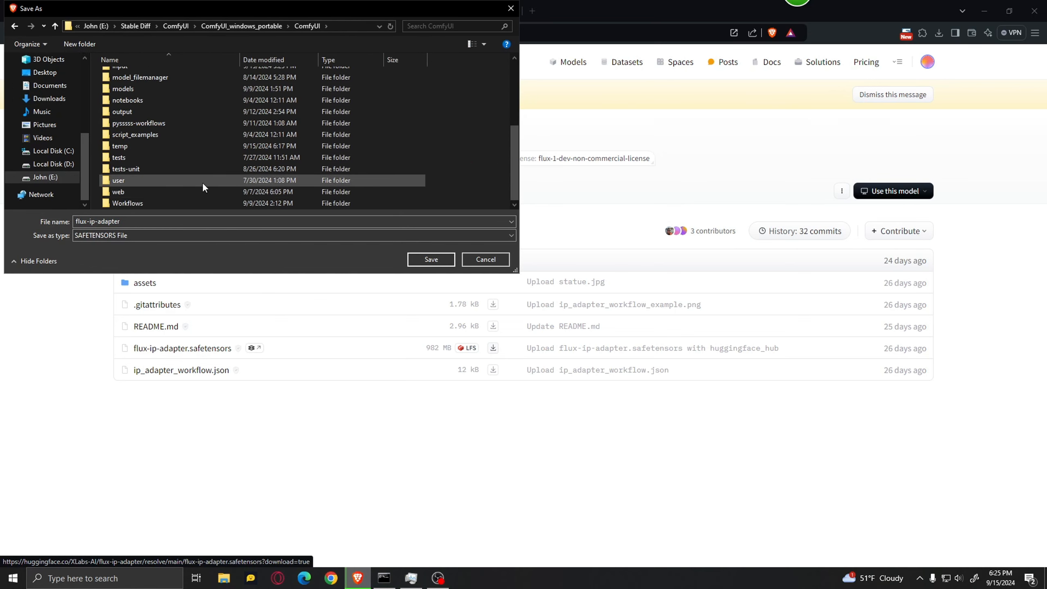
{"action": "scroll", "coordinate": [202, 182], "scroll_direction": "up", "scroll_amount": 3}
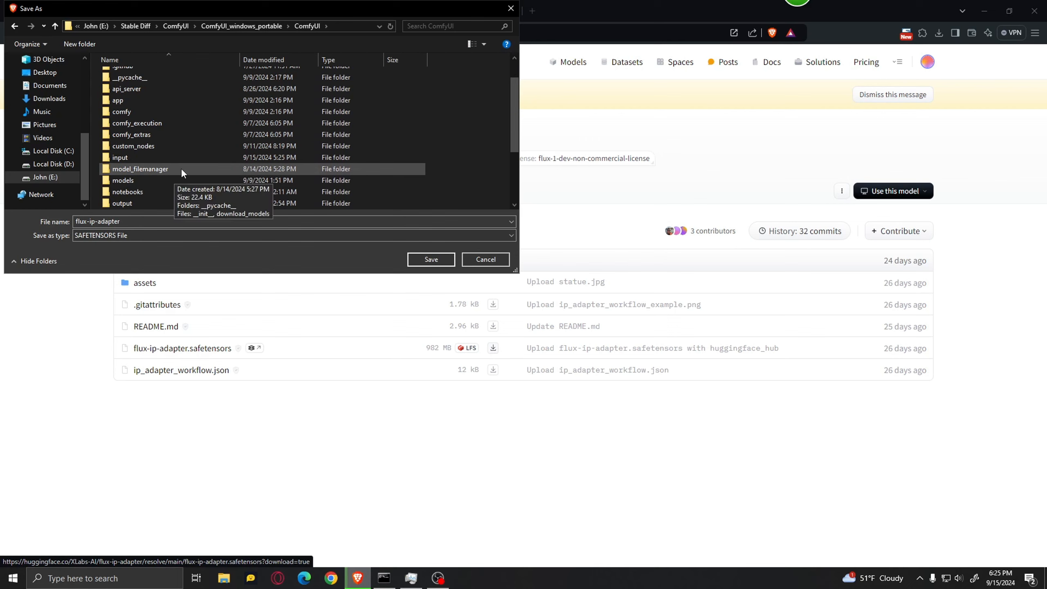
{"action": "double_click", "coordinate": [158, 180]}
{"action": "scroll", "coordinate": [167, 156], "scroll_direction": "down", "scroll_amount": 3}
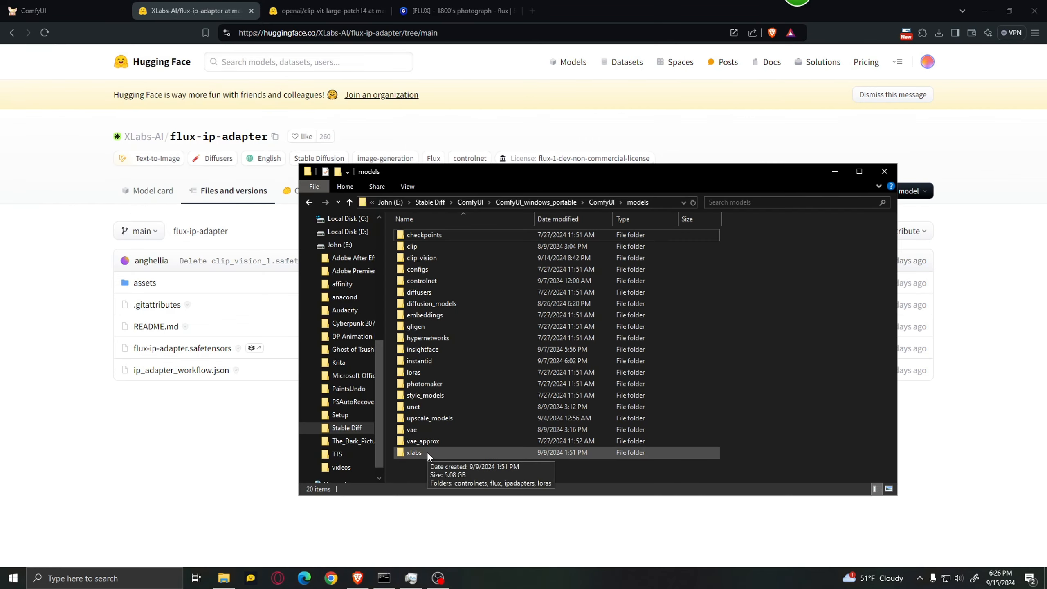
Step: Go back to the ComfyUI folder and open x-flux-comfyui inside custom_nodes
{"action": "key", "text": "alt+Left"}
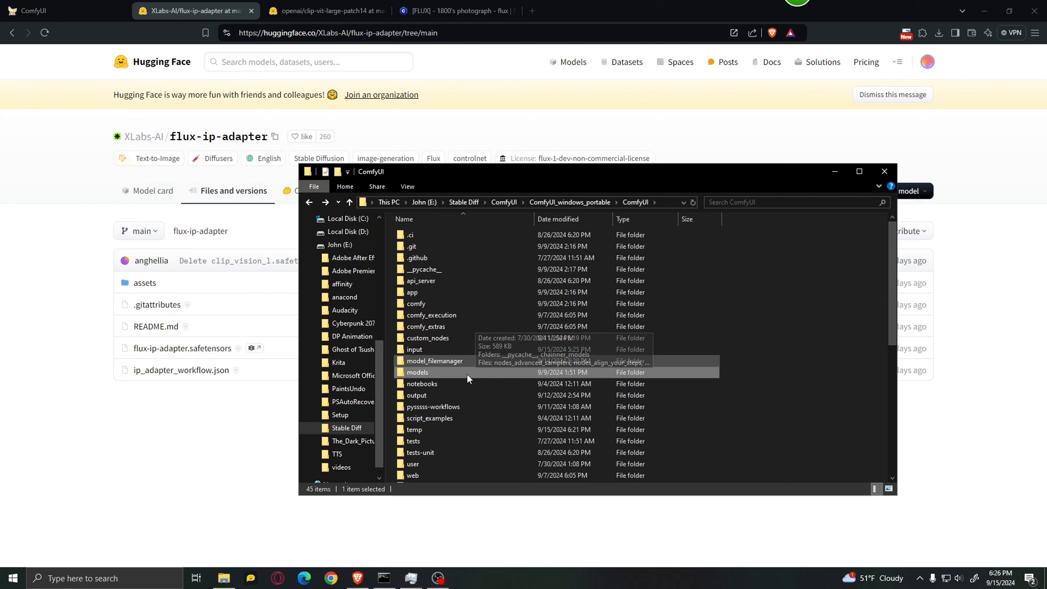
{"action": "double_click", "coordinate": [470, 336]}
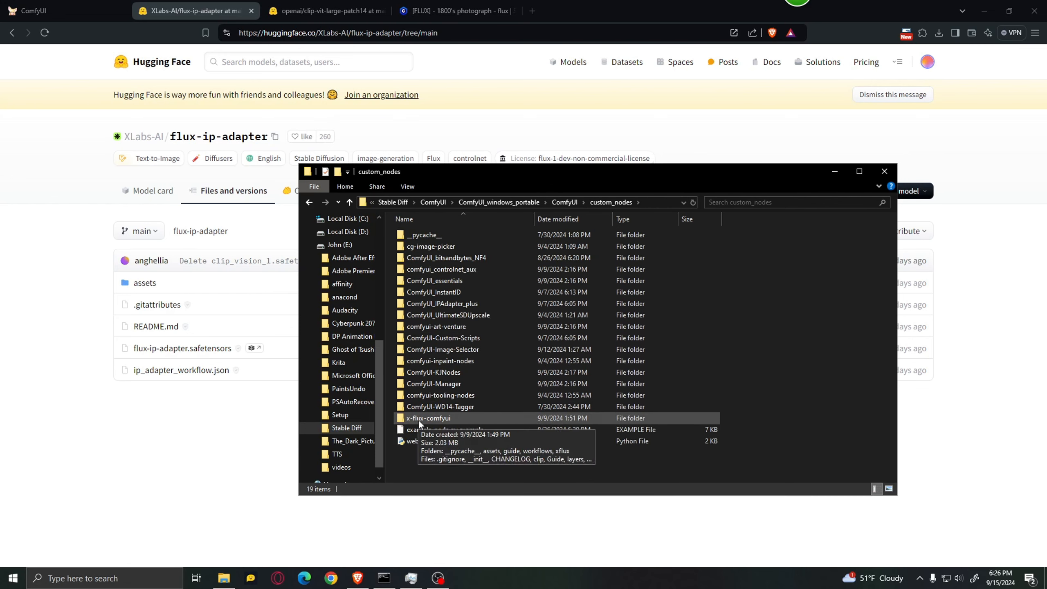
{"action": "left_click", "coordinate": [446, 419]}
{"action": "double_click", "coordinate": [446, 419]}
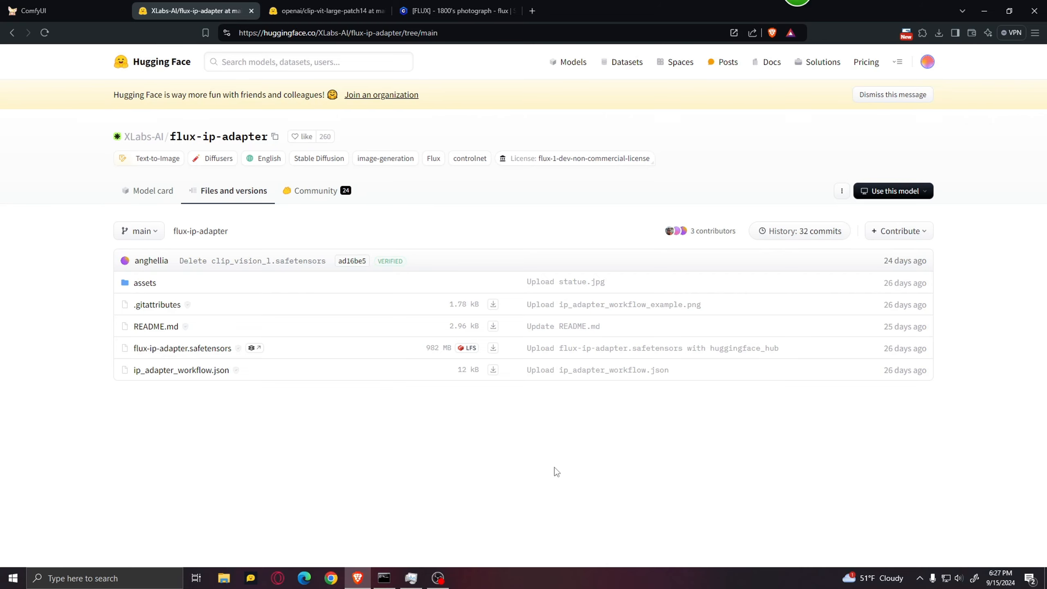
Step: Return to the empty ComfyUI canvas and browse drive E: in File Explorer to Stable Diff/ComfyUI/ComfyUI_windows_portable/ComfyUI
{"action": "left_click", "coordinate": [985, 11]}
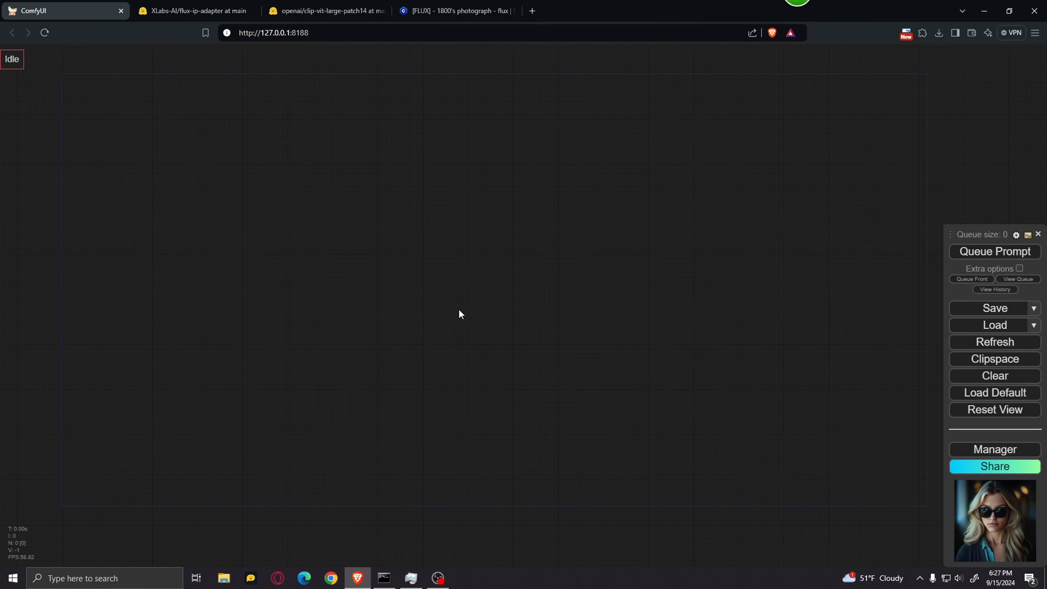
{"action": "left_click", "coordinate": [225, 579]}
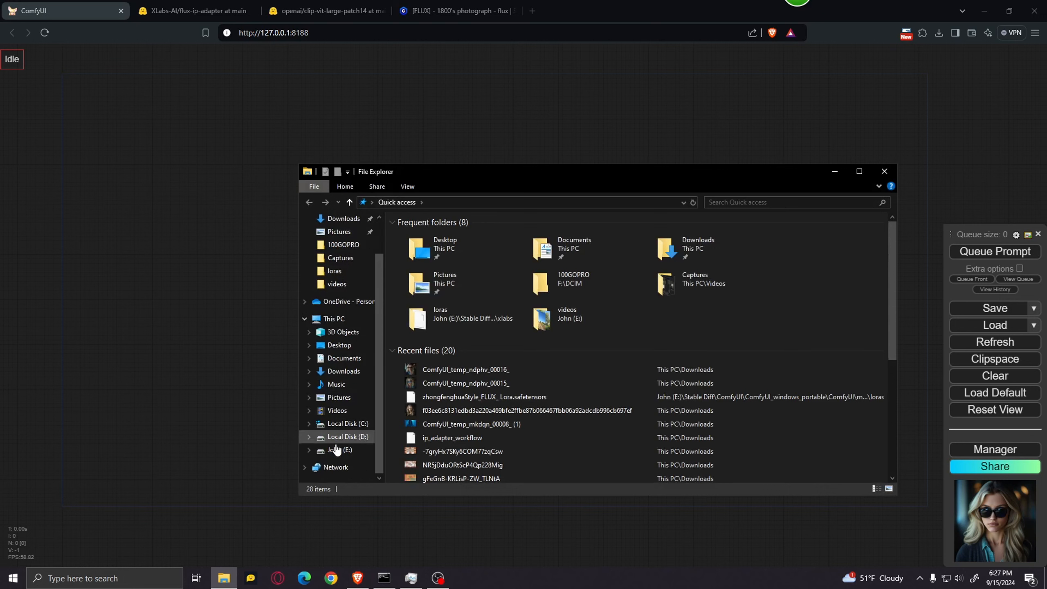
{"action": "left_click", "coordinate": [341, 450]}
{"action": "double_click", "coordinate": [735, 334]}
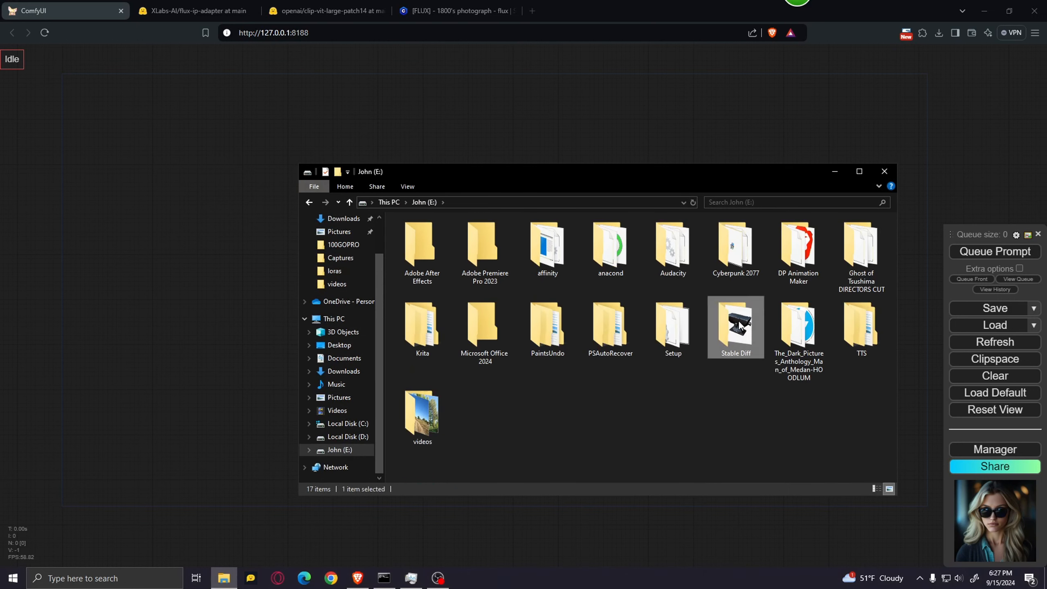
{"action": "double_click", "coordinate": [442, 231]}
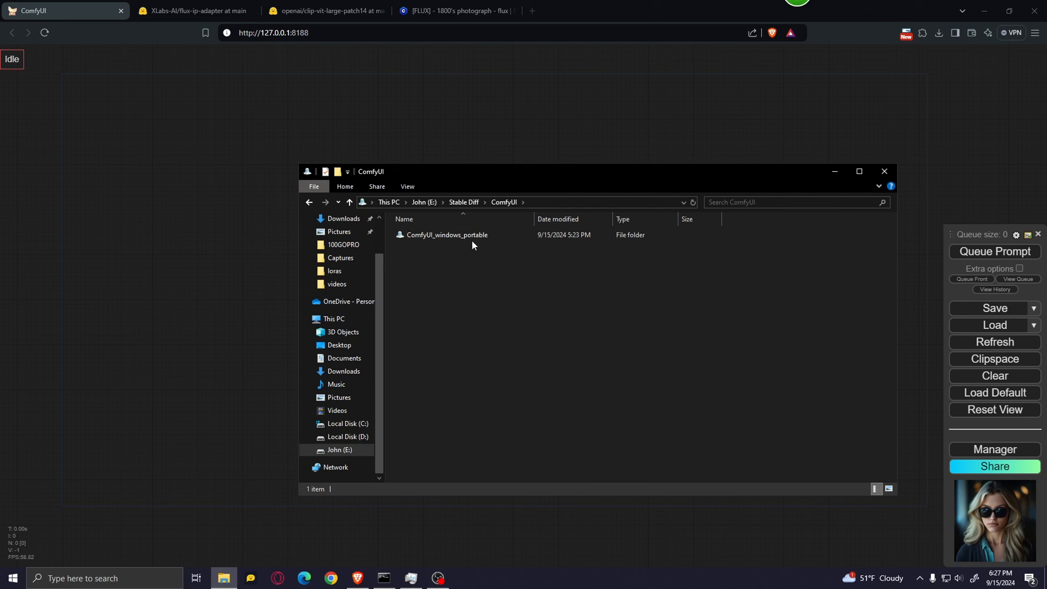
{"action": "double_click", "coordinate": [471, 239]}
{"action": "double_click", "coordinate": [471, 239]}
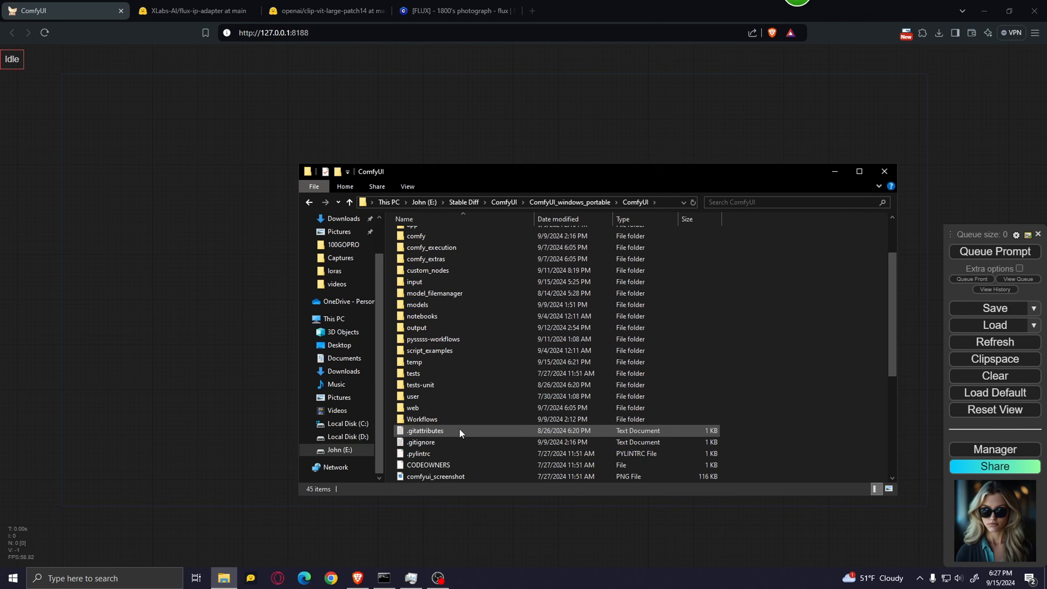
Step: Open custom_nodes/x-flux-comfyui/workflows to examine the workflow files bundled with the custom node
{"action": "scroll", "coordinate": [468, 347], "scroll_direction": "up", "scroll_amount": 2}
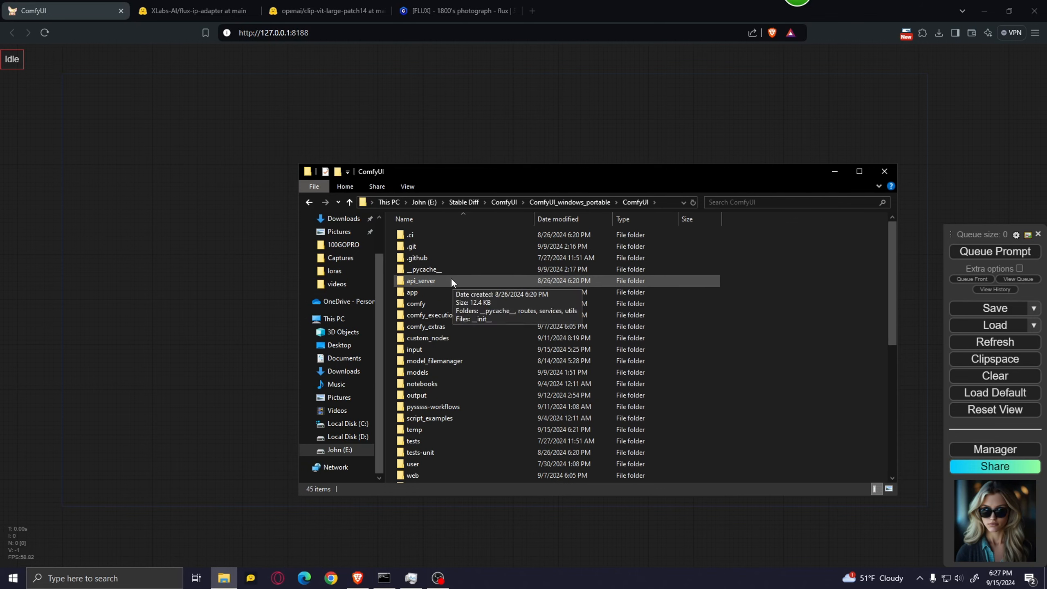
{"action": "double_click", "coordinate": [460, 341]}
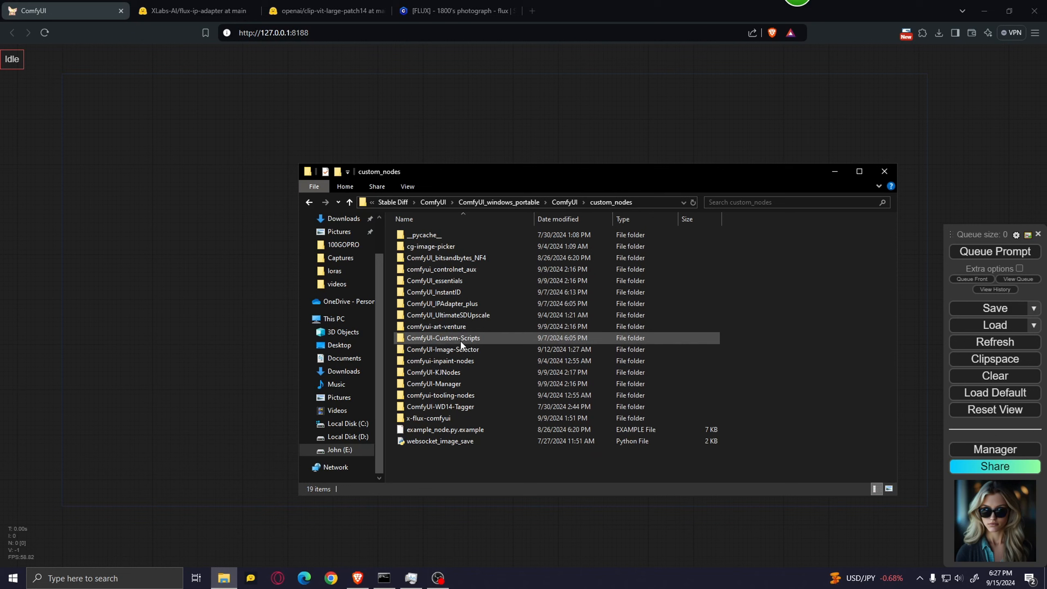
{"action": "double_click", "coordinate": [461, 419]}
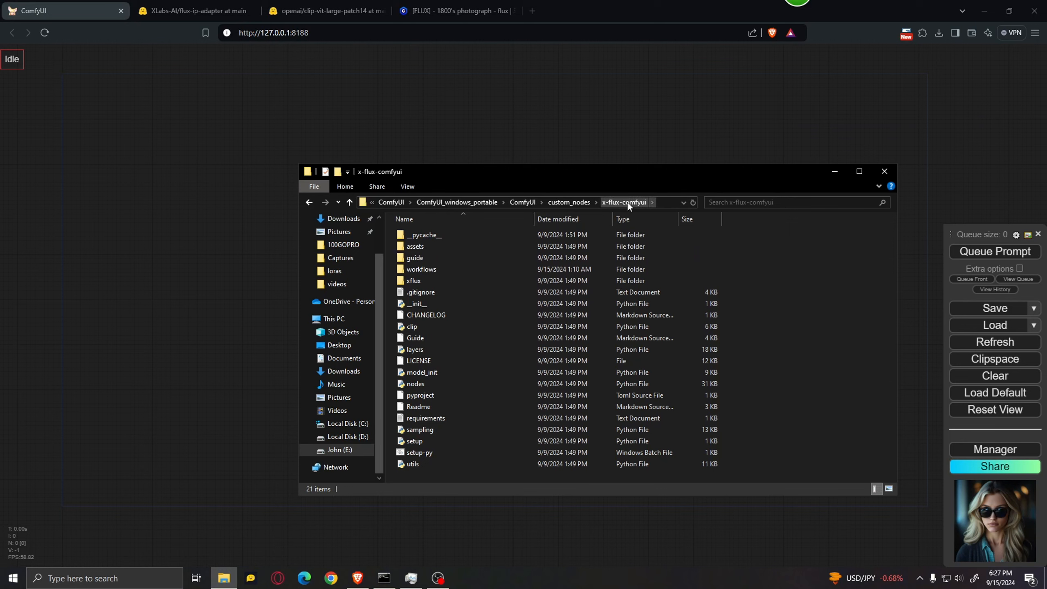
{"action": "double_click", "coordinate": [448, 269]}
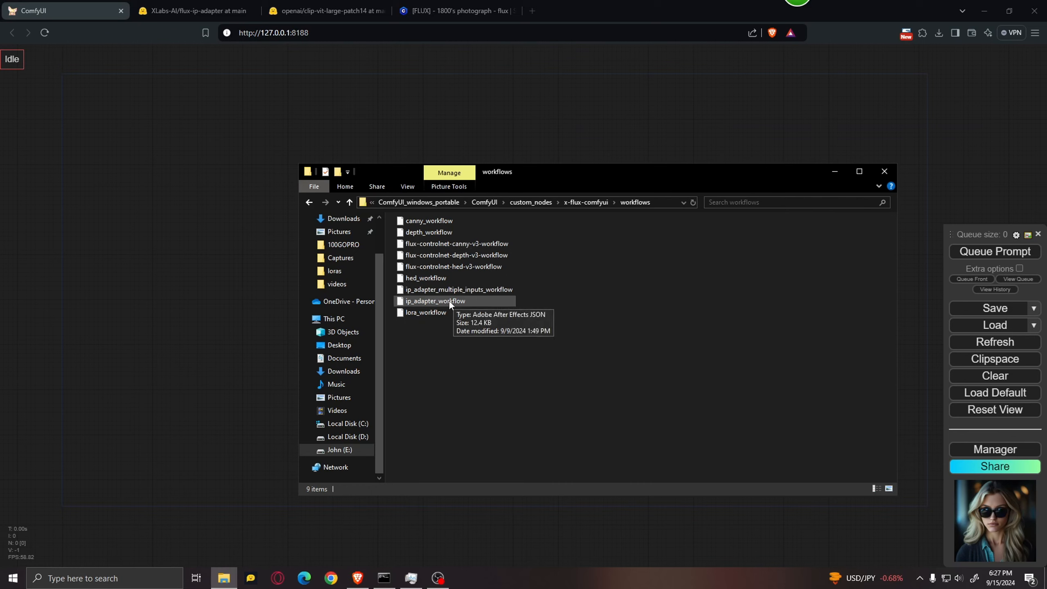
Step: Start loading a workflow in ComfyUI and browse drive E: to Stable Diff/ComfyUI/ComfyUI_windows_portable/ComfyUI
{"action": "left_click", "coordinate": [996, 326]}
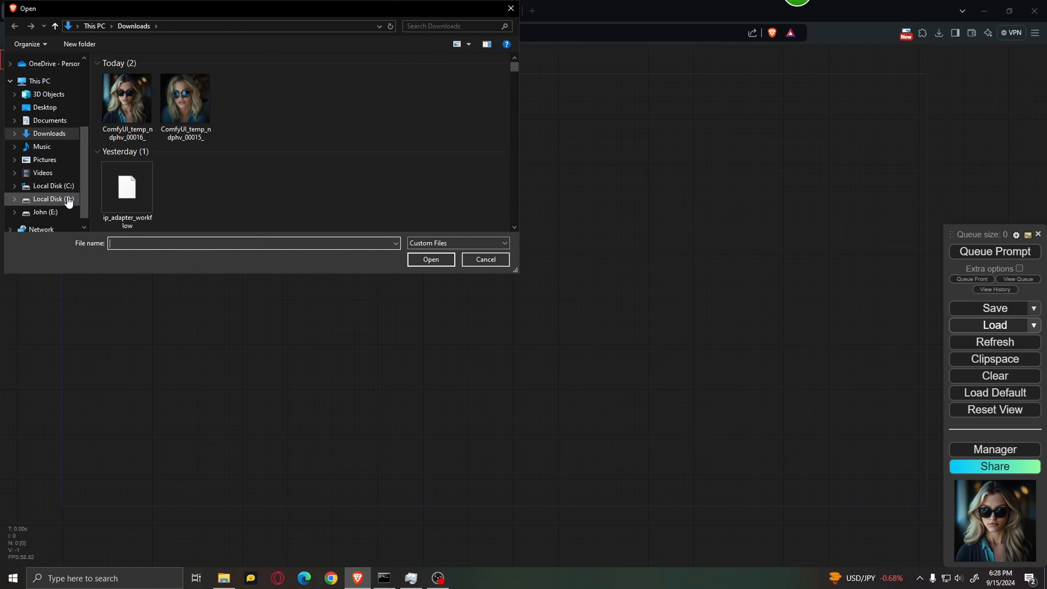
{"action": "scroll", "coordinate": [68, 201], "scroll_direction": "down", "scroll_amount": 1}
{"action": "left_click", "coordinate": [45, 194]}
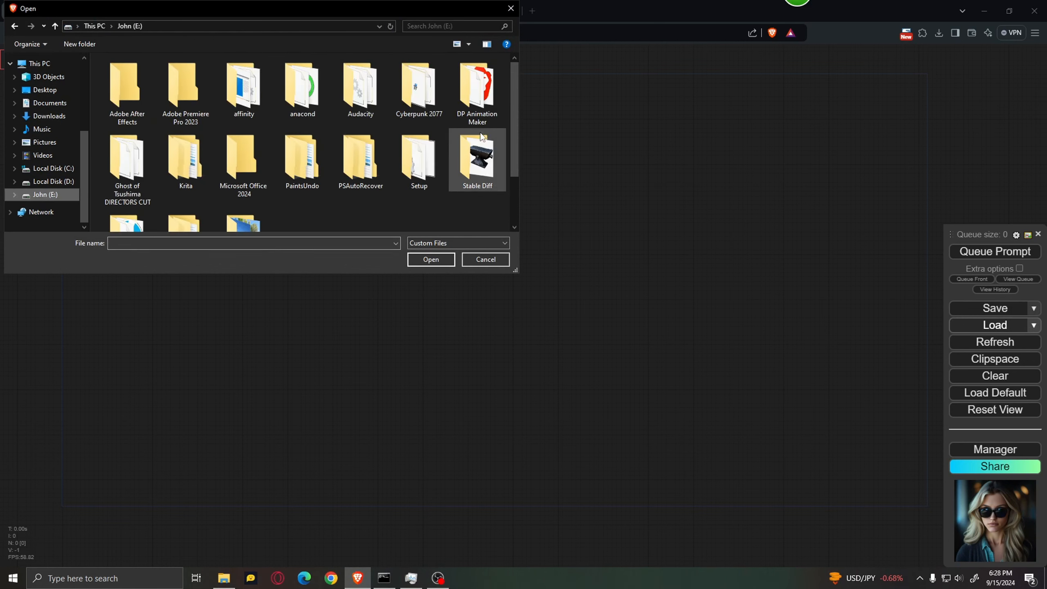
{"action": "double_click", "coordinate": [461, 146]}
{"action": "double_click", "coordinate": [150, 76]}
{"action": "double_click", "coordinate": [151, 79]}
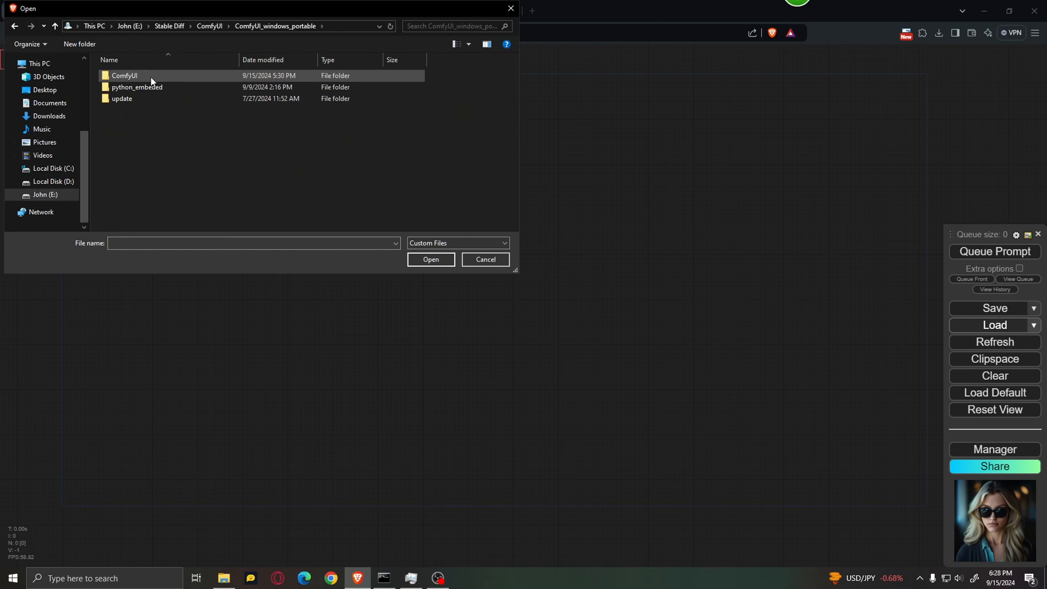
{"action": "double_click", "coordinate": [152, 78]}
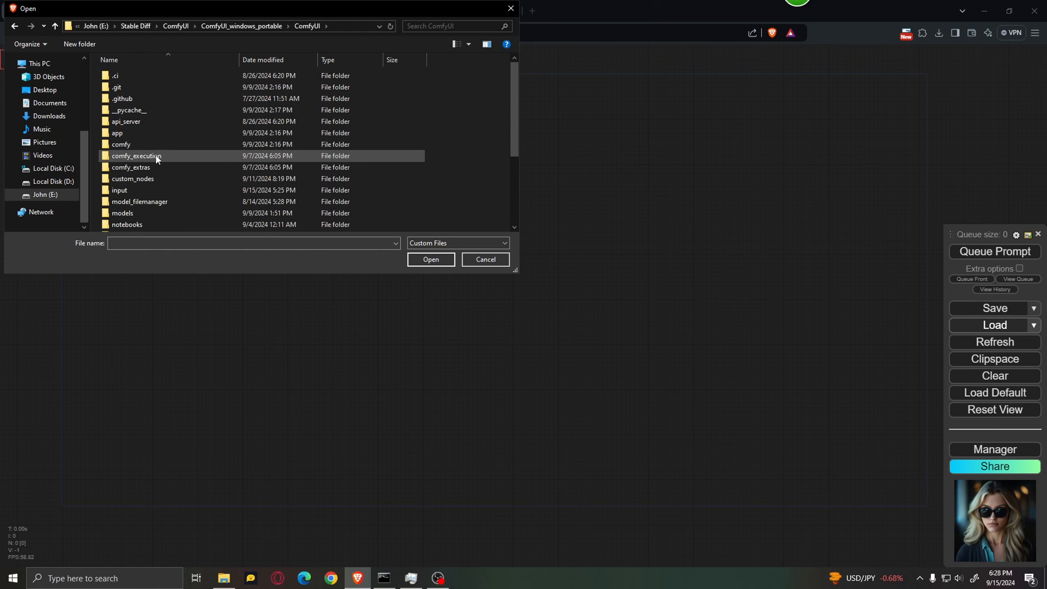
Step: Load the ip_adapter_workflow file from custom_nodes/x-flux-comfyui/workflows
{"action": "double_click", "coordinate": [161, 182]}
{"action": "scroll", "coordinate": [159, 165], "scroll_direction": "down", "scroll_amount": 1}
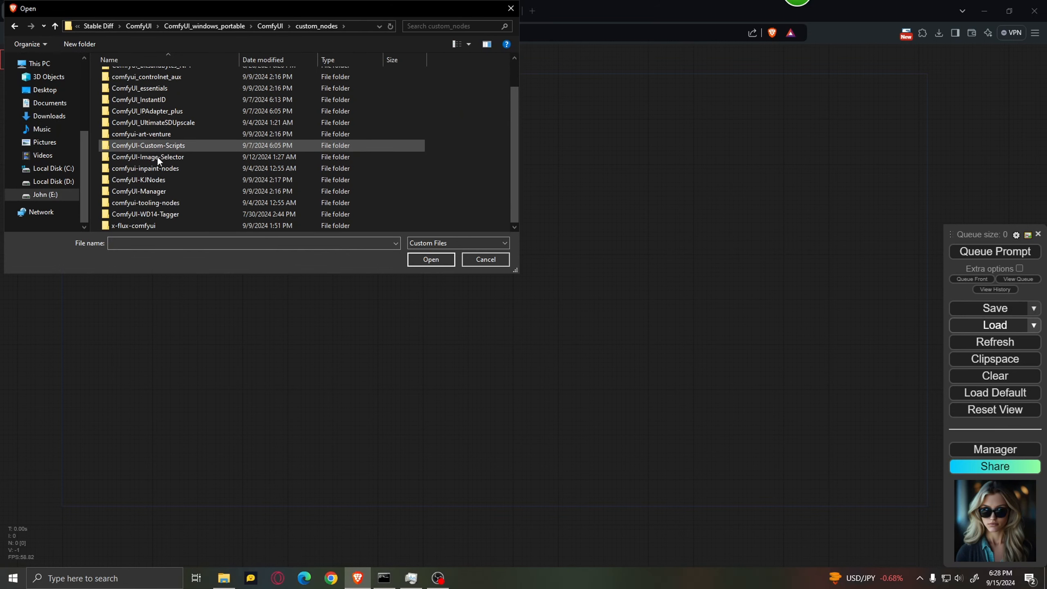
{"action": "double_click", "coordinate": [154, 225]}
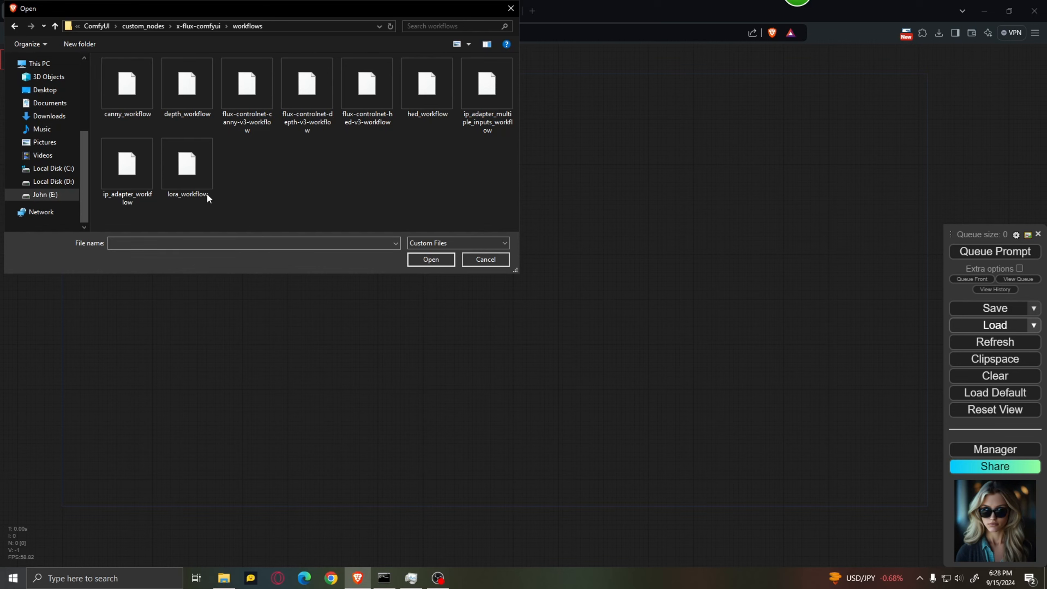
{"action": "left_click", "coordinate": [133, 171]}
{"action": "left_click", "coordinate": [430, 260]}
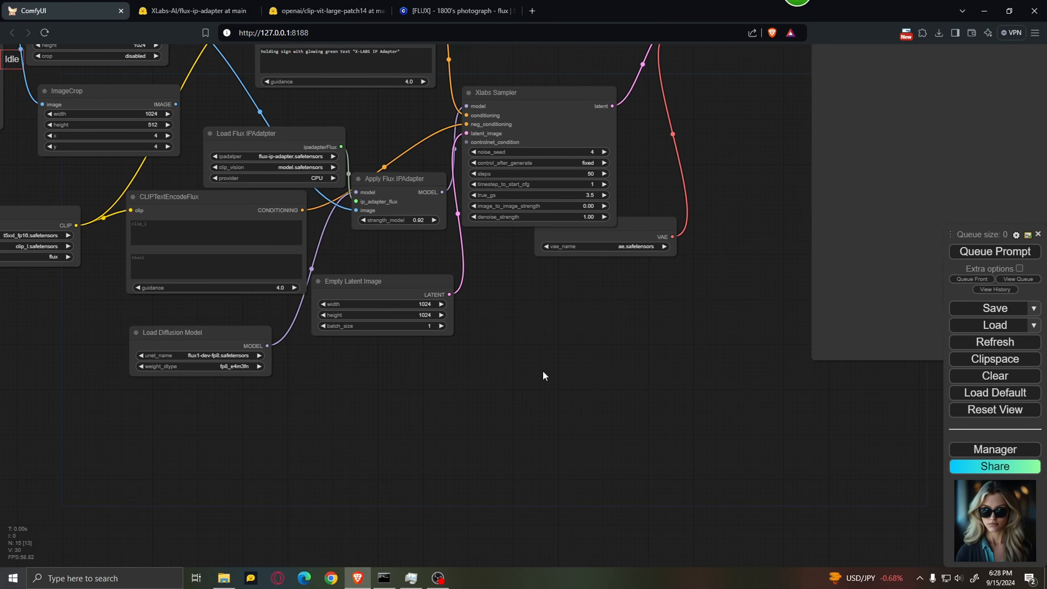
Step: Upload the first anime-style portrait named "unnamed" from the Downloads folder into the Load Image node
{"action": "left_click_drag", "start_coordinate": [554, 350], "coordinate": [684, 463]}
{"action": "scroll", "coordinate": [645, 429], "scroll_direction": "down", "scroll_amount": 1}
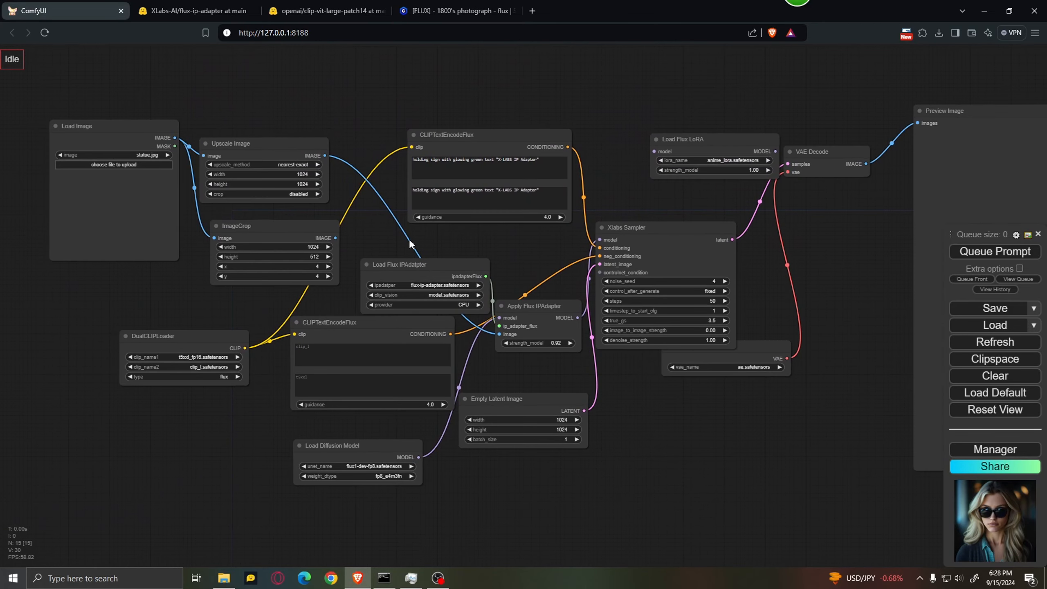
{"action": "scroll", "coordinate": [409, 240], "scroll_direction": "up", "scroll_amount": 1}
{"action": "left_click_drag", "start_coordinate": [360, 210], "coordinate": [406, 221]}
{"action": "scroll", "coordinate": [322, 196], "scroll_direction": "up", "scroll_amount": 2}
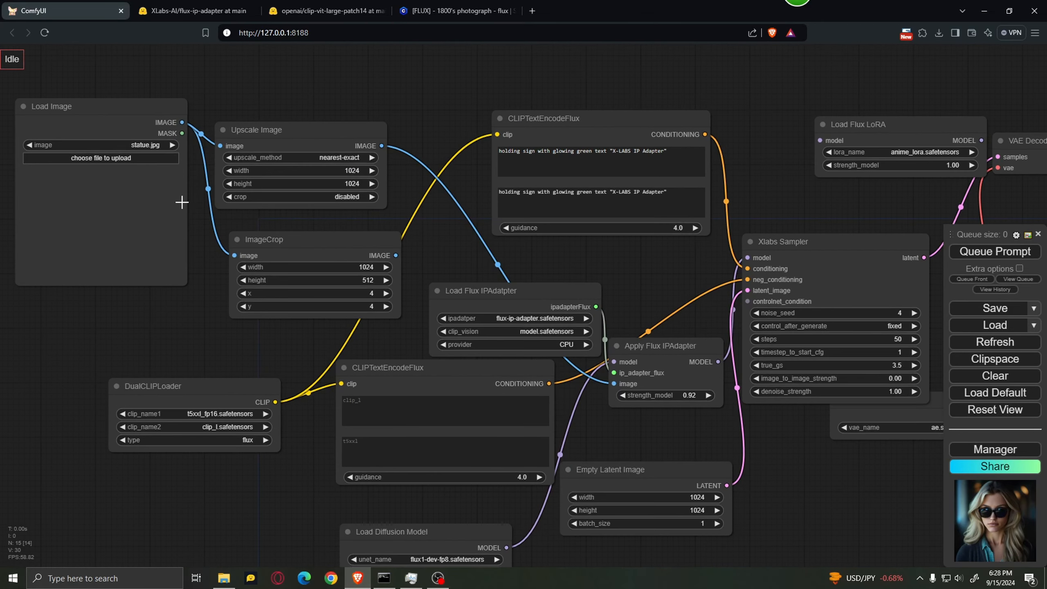
{"action": "left_click_drag", "start_coordinate": [155, 318], "coordinate": [374, 330]}
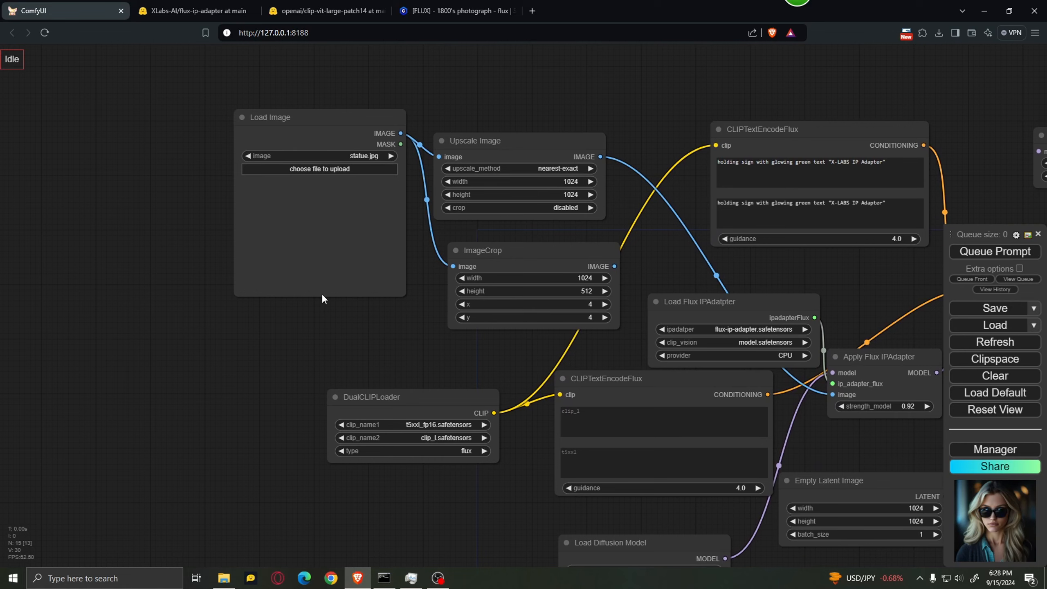
{"action": "scroll", "coordinate": [244, 372], "scroll_direction": "up", "scroll_amount": 1}
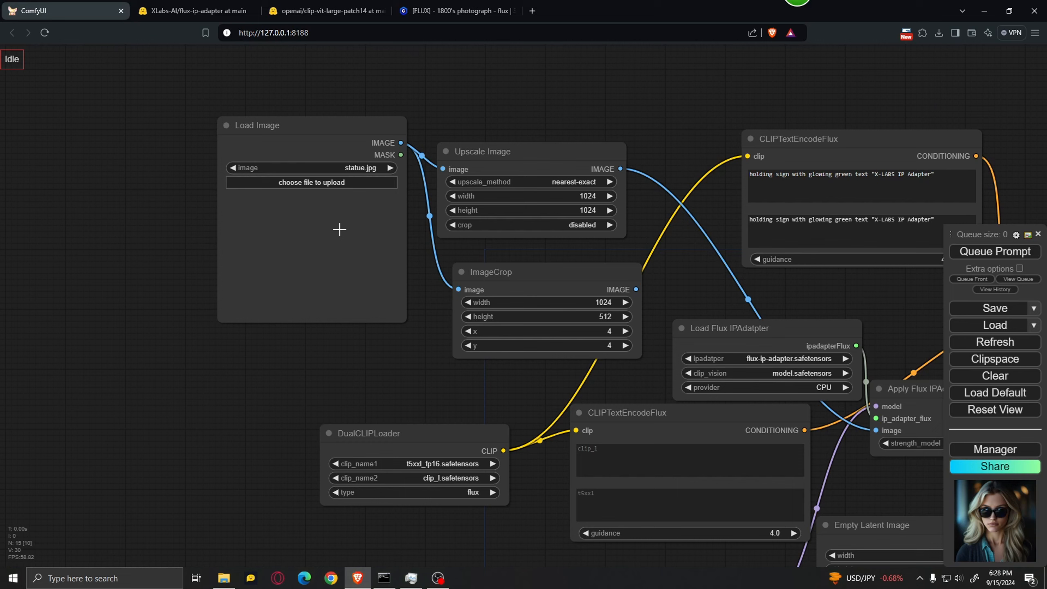
{"action": "left_click", "coordinate": [301, 183]}
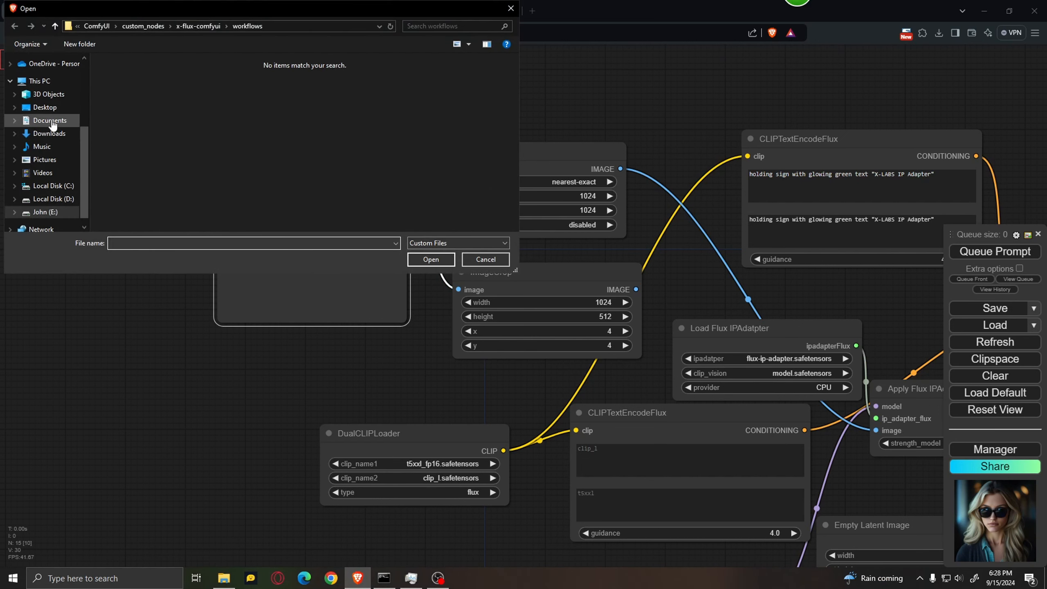
{"action": "left_click", "coordinate": [49, 134]}
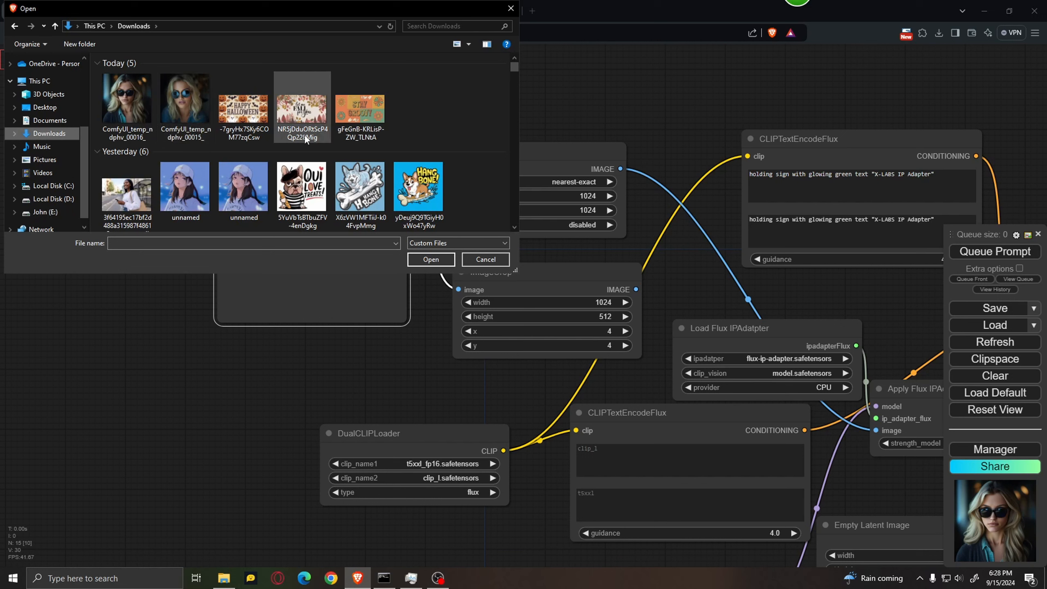
{"action": "scroll", "coordinate": [453, 175], "scroll_direction": "down", "scroll_amount": 5}
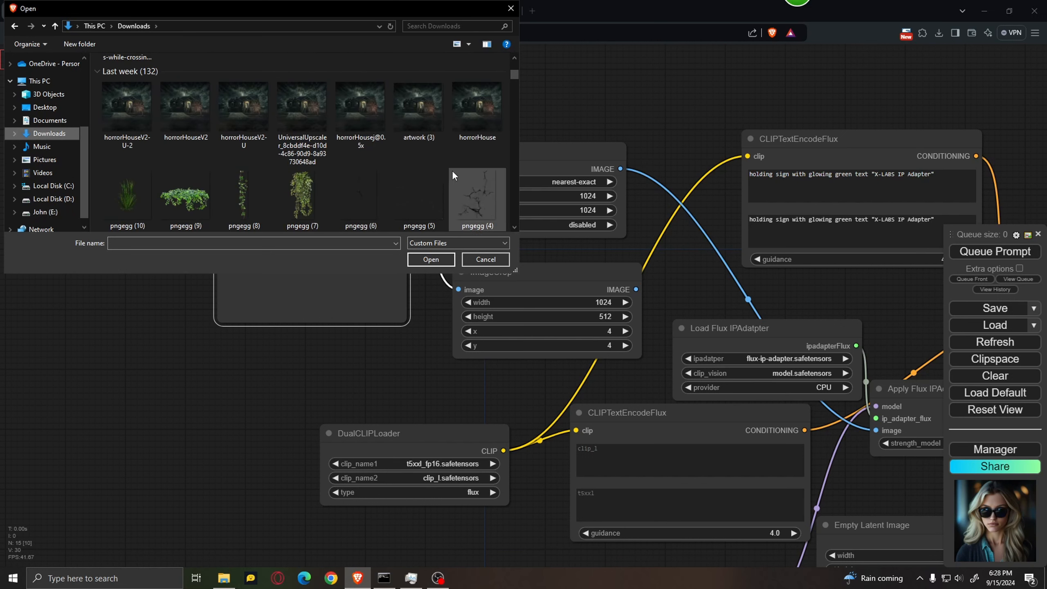
{"action": "scroll", "coordinate": [454, 175], "scroll_direction": "up", "scroll_amount": 3}
{"action": "left_click", "coordinate": [191, 101]}
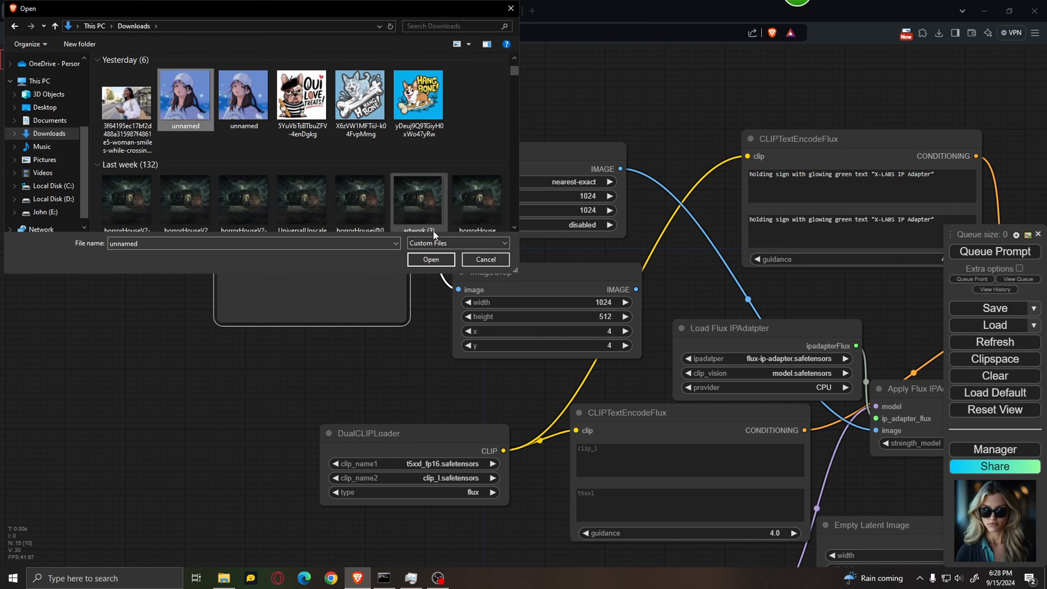
{"action": "left_click", "coordinate": [431, 259]}
Step: Examine the uploaded reference portrait up close in the Load Image node
{"action": "scroll", "coordinate": [311, 427], "scroll_direction": "up", "scroll_amount": 3}
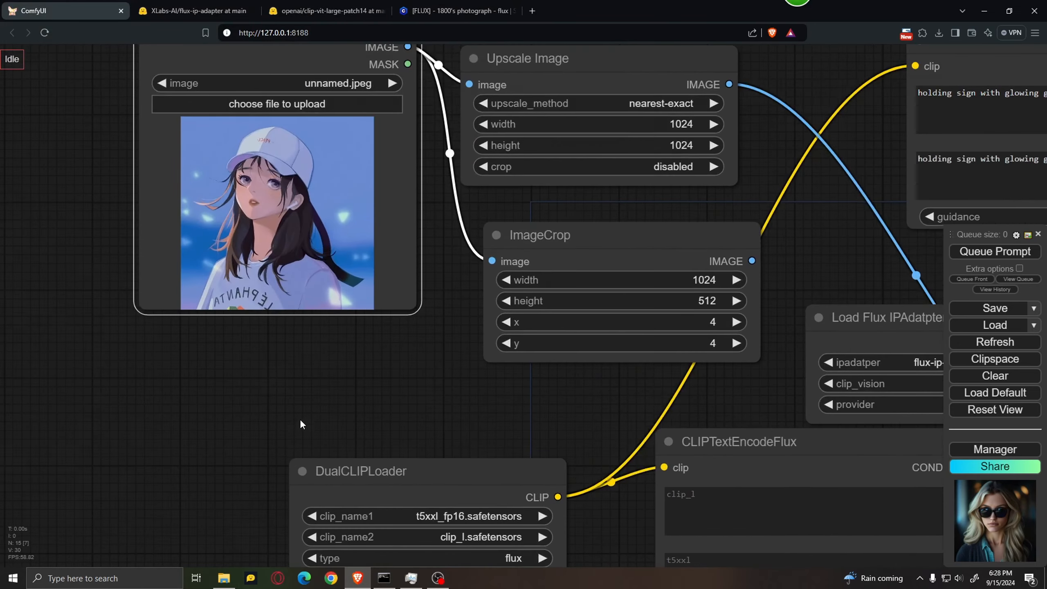
{"action": "scroll", "coordinate": [276, 370], "scroll_direction": "up", "scroll_amount": 3}
{"action": "left_click_drag", "start_coordinate": [276, 371], "coordinate": [386, 462]}
{"action": "scroll", "coordinate": [468, 376], "scroll_direction": "up", "scroll_amount": 3}
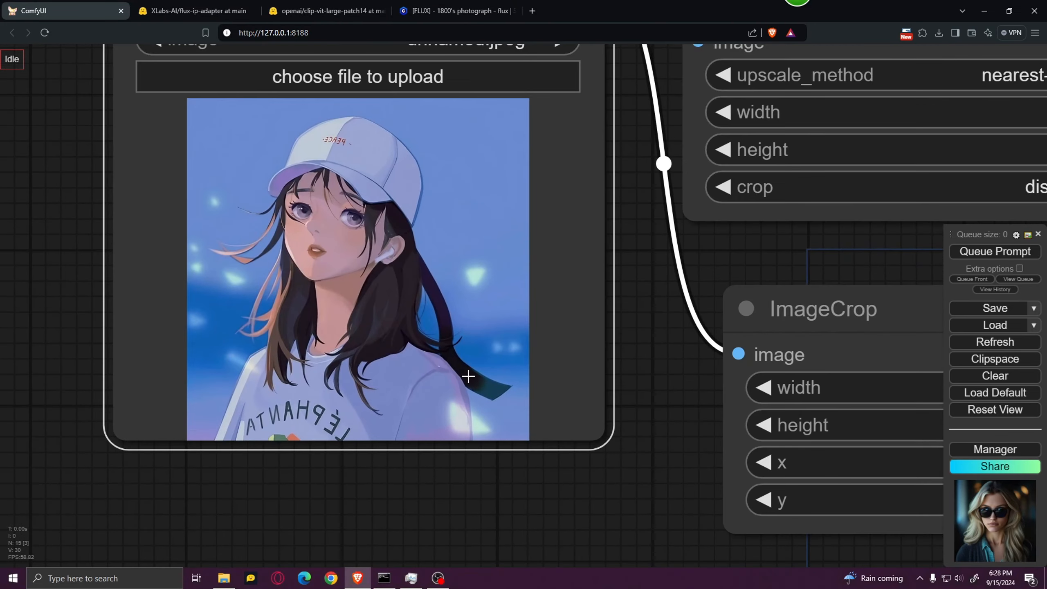
{"action": "scroll", "coordinate": [468, 377], "scroll_direction": "down", "scroll_amount": 1}
{"action": "scroll", "coordinate": [456, 248], "scroll_direction": "up", "scroll_amount": 2}
{"action": "scroll", "coordinate": [445, 202], "scroll_direction": "down", "scroll_amount": 4}
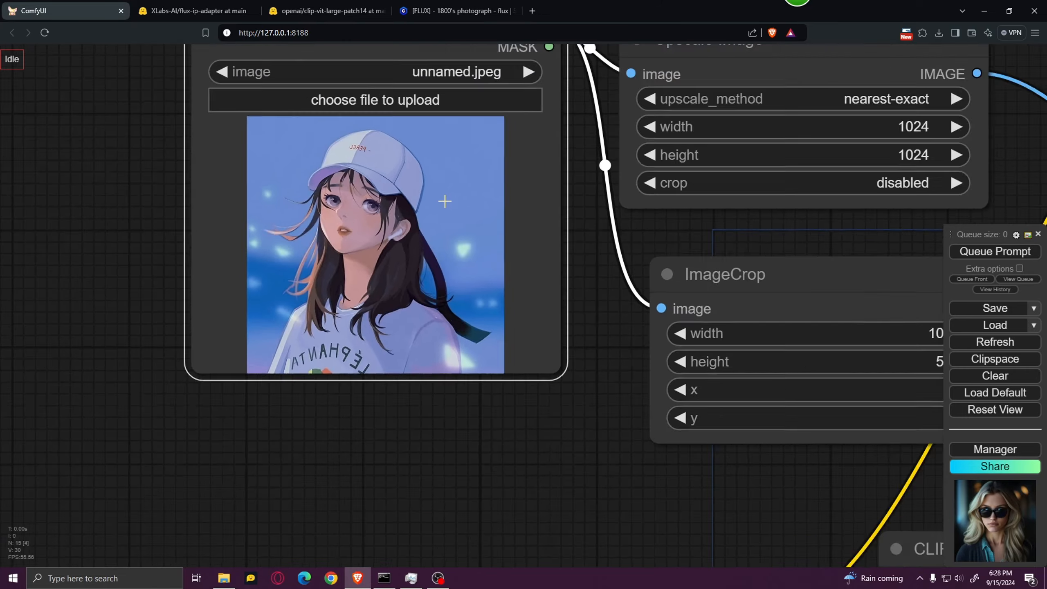
{"action": "scroll", "coordinate": [444, 202], "scroll_direction": "down", "scroll_amount": 4}
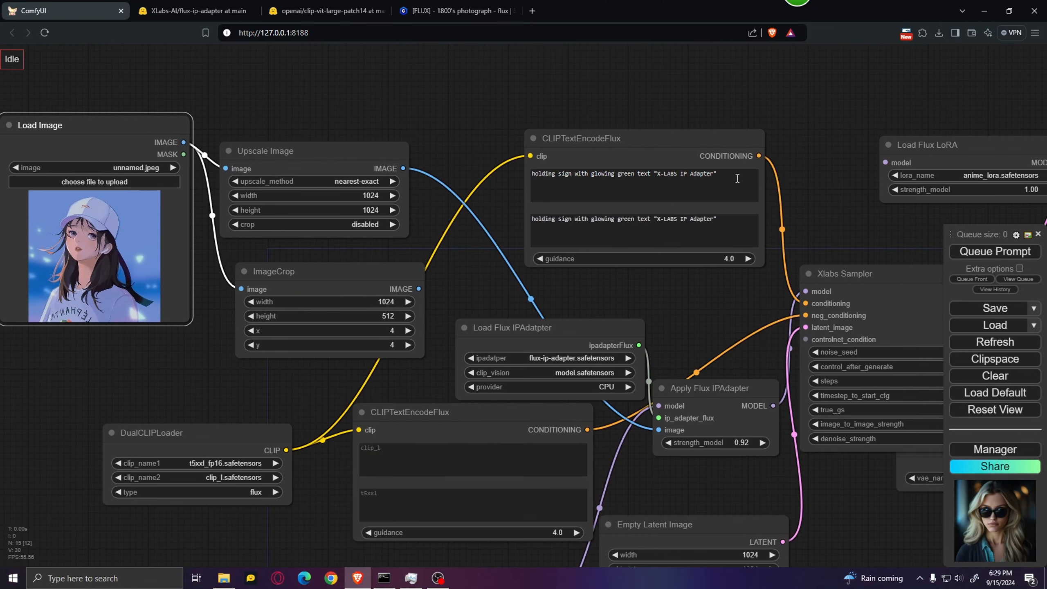
Step: Clear the clip_l and t5xxl prompt texts in the upper CLIPTextEncodeFlux node
{"action": "left_click_drag", "start_coordinate": [739, 177], "coordinate": [447, 163]}
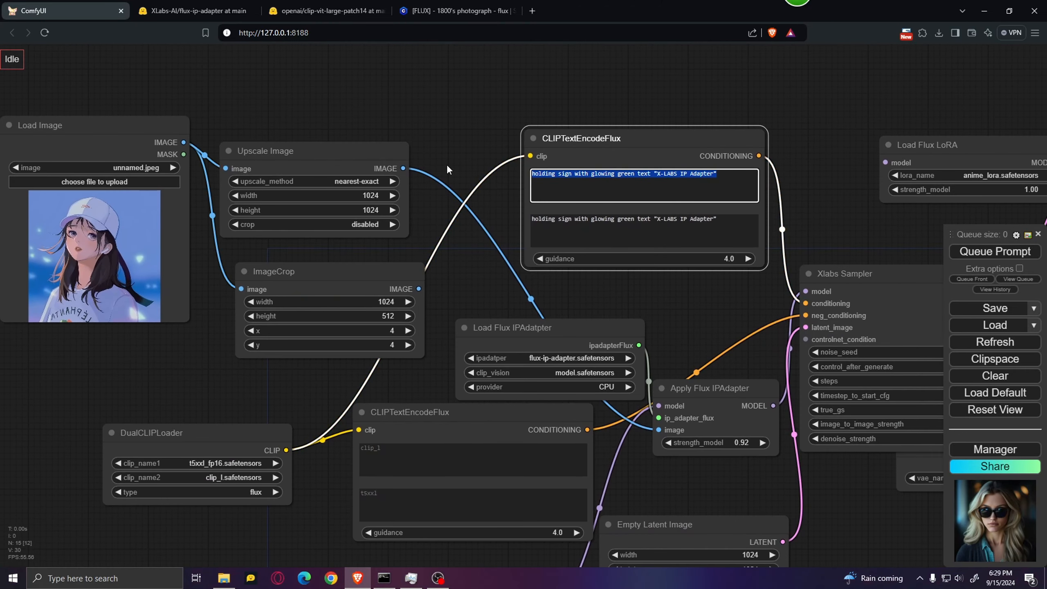
{"action": "key", "text": "ctrl+x"}
{"action": "key", "text": "Tab"}
{"action": "key", "text": "ctrl+a"}
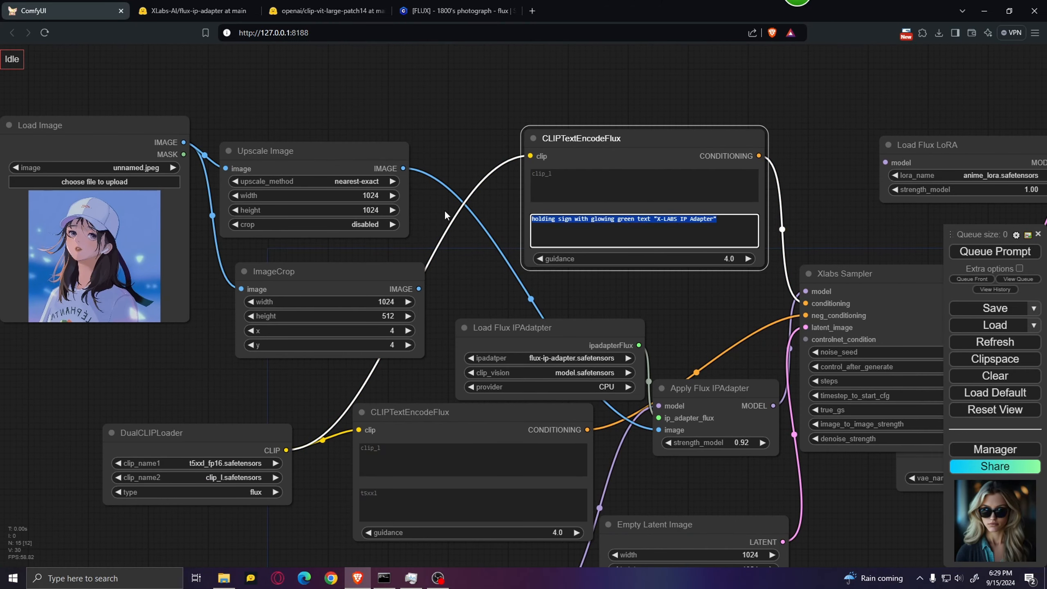
{"action": "key", "text": "ctrl+x"}
Step: Enter "wearing sunglasses" as both the clip_l and t5xxl prompts of the upper CLIPTextEncodeFlux node
{"action": "key", "text": "shift+Tab"}
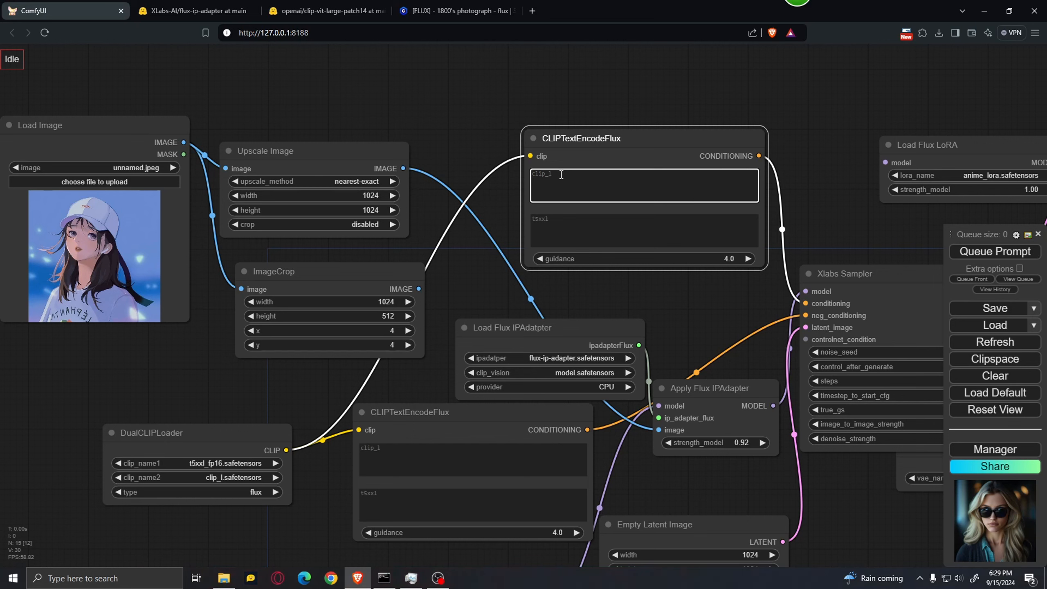
{"action": "type", "text": "wearing sunglasses"}
{"action": "left_click_drag", "start_coordinate": [611, 174], "coordinate": [527, 176]}
{"action": "left_click", "coordinate": [626, 232]}
{"action": "key", "text": "ctrl+v"}
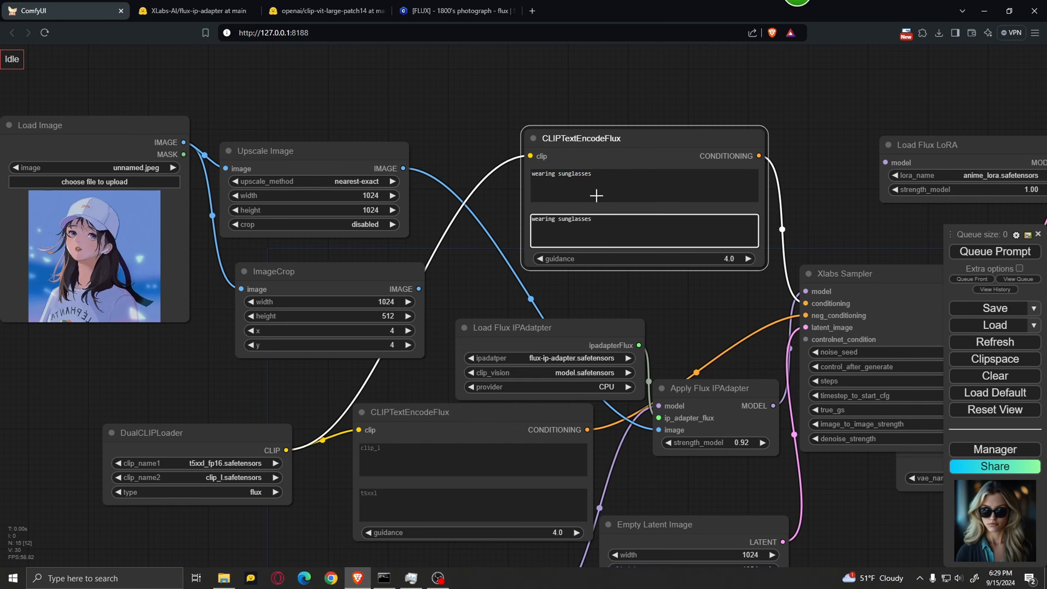
Step: Check which adapter model is chosen in the Load Flux IPAdatpter node
{"action": "scroll", "coordinate": [463, 240], "scroll_direction": "down", "scroll_amount": 2}
{"action": "scroll", "coordinate": [615, 292], "scroll_direction": "up", "scroll_amount": 4}
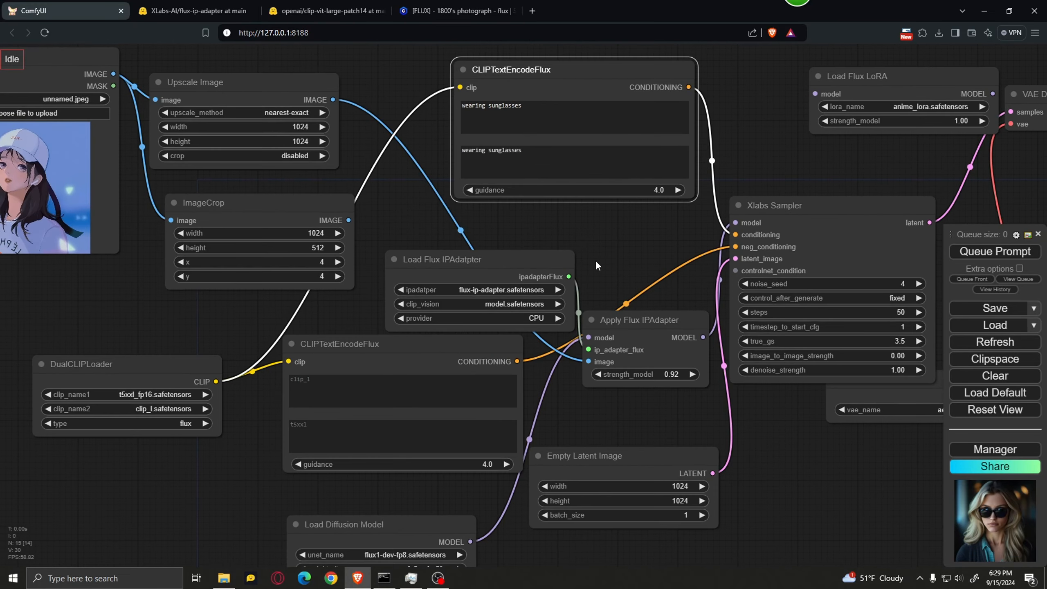
{"action": "scroll", "coordinate": [532, 262], "scroll_direction": "up", "scroll_amount": 2}
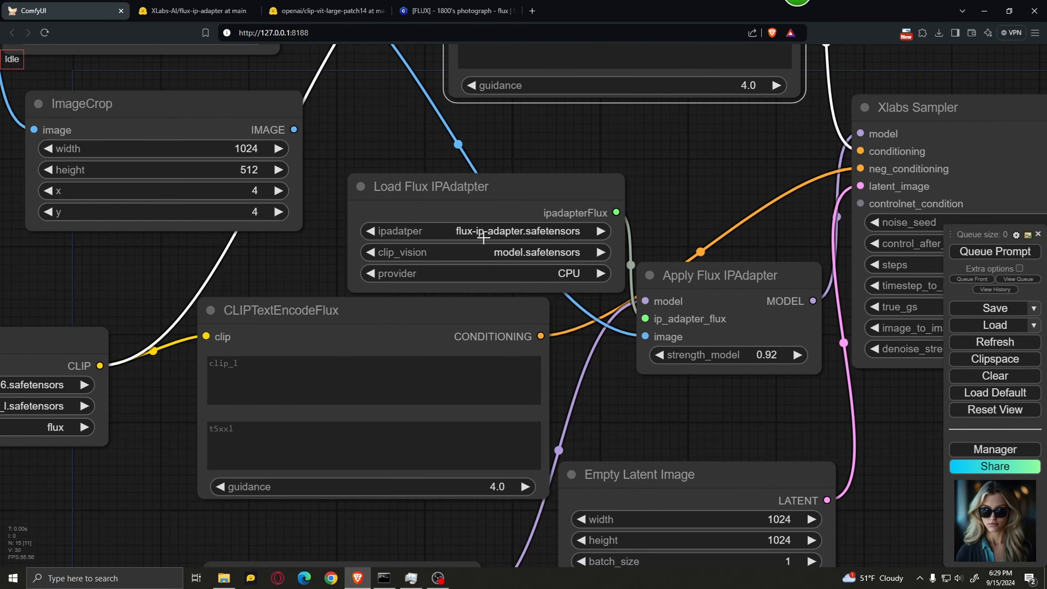
{"action": "left_click", "coordinate": [547, 235]}
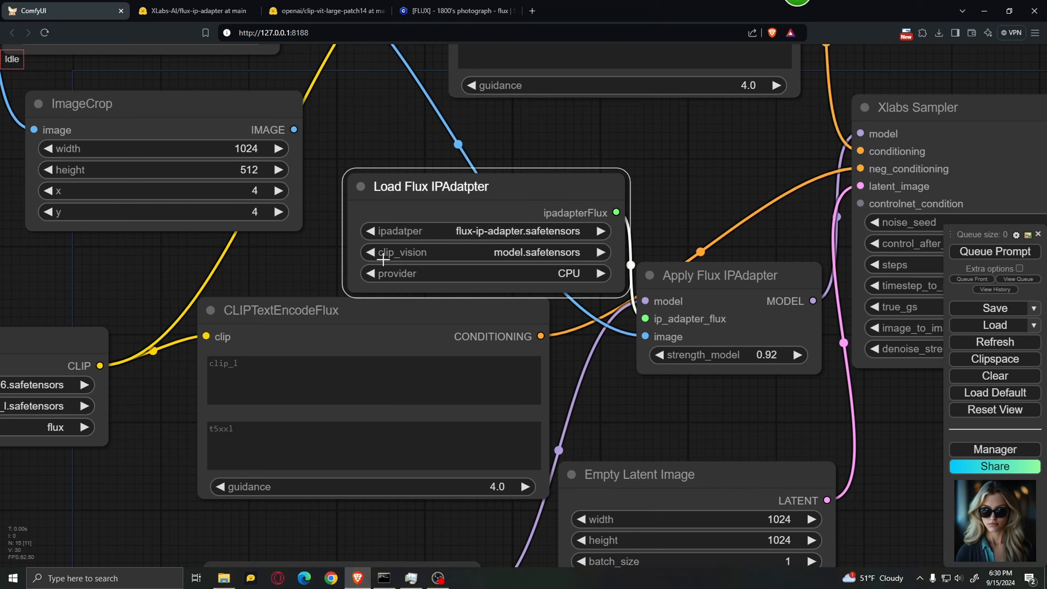
Step: In the Load Flux IPAdatpter node, set clip_vision to clip_1.safetensors and the provider to GPU
{"action": "left_click", "coordinate": [500, 253]}
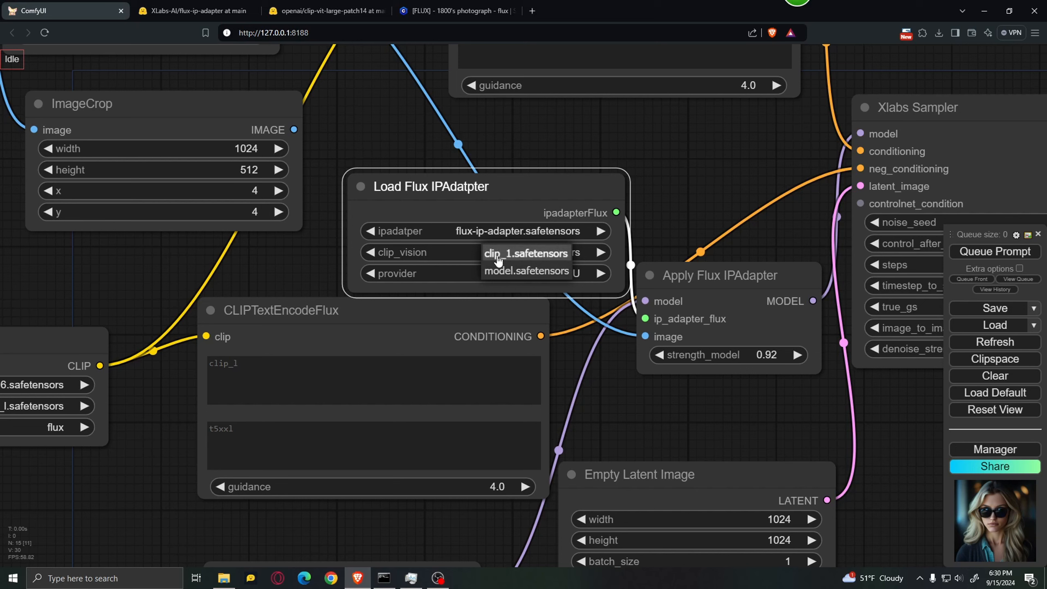
{"action": "left_click", "coordinate": [544, 253]}
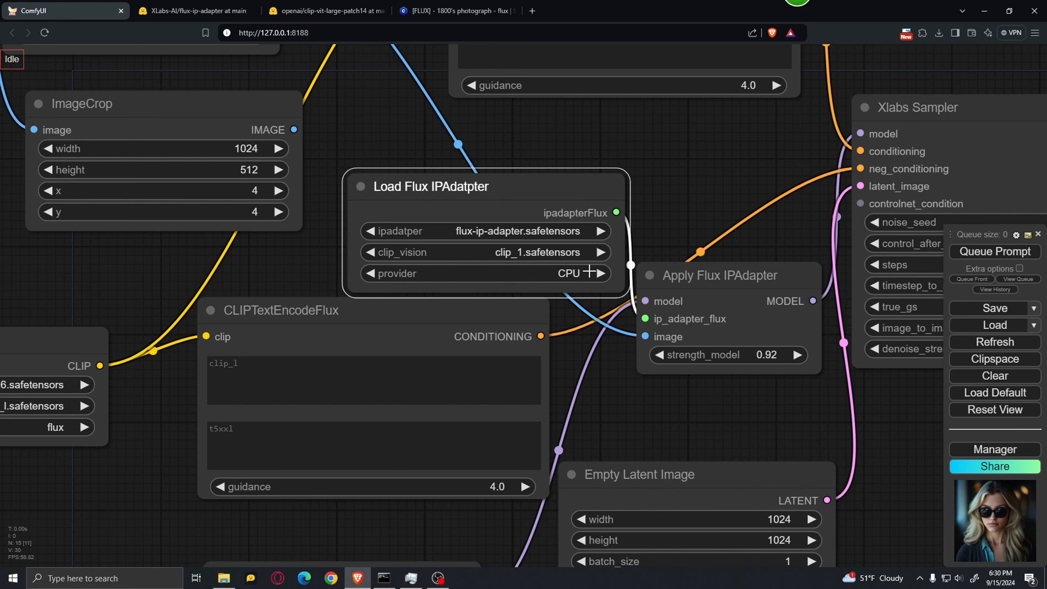
{"action": "left_click", "coordinate": [530, 273]}
{"action": "left_click", "coordinate": [544, 289]}
{"action": "scroll", "coordinate": [616, 377], "scroll_direction": "down", "scroll_amount": 4}
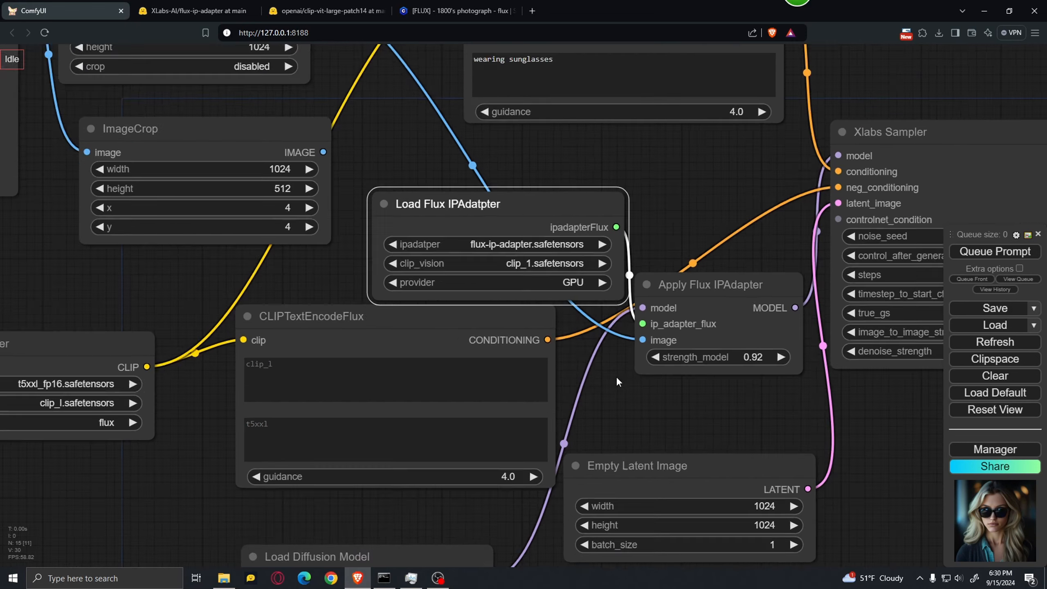
{"action": "scroll", "coordinate": [617, 384], "scroll_direction": "up", "scroll_amount": 4}
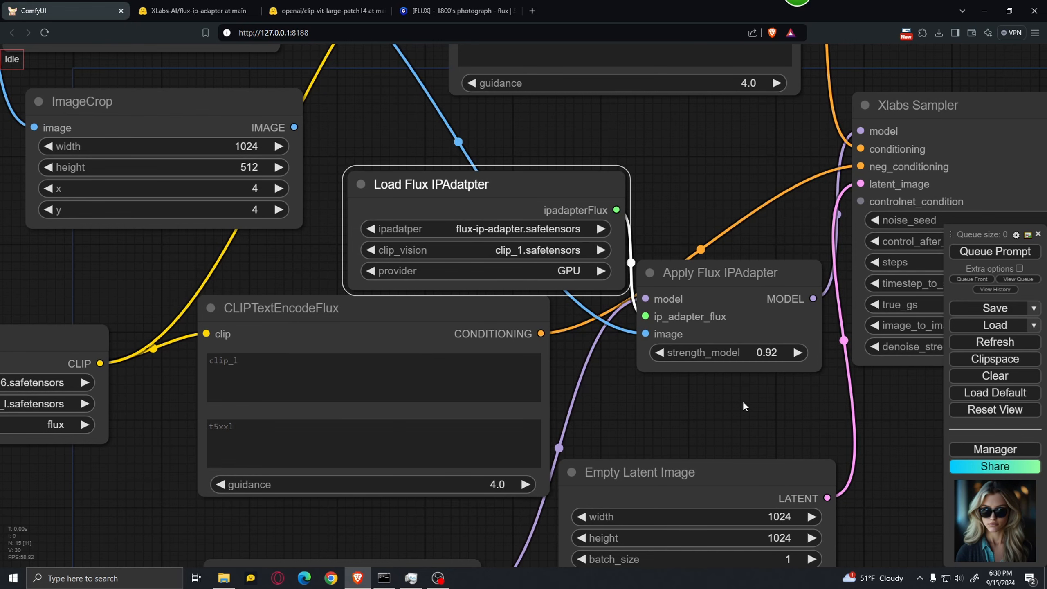
Step: Set the strength_model of the Apply Flux IPAdapter node to 1.25
{"action": "left_click_drag", "start_coordinate": [743, 401], "coordinate": [555, 365]}
{"action": "scroll", "coordinate": [558, 363], "scroll_direction": "down", "scroll_amount": 3}
{"action": "scroll", "coordinate": [563, 354], "scroll_direction": "up", "scroll_amount": 3}
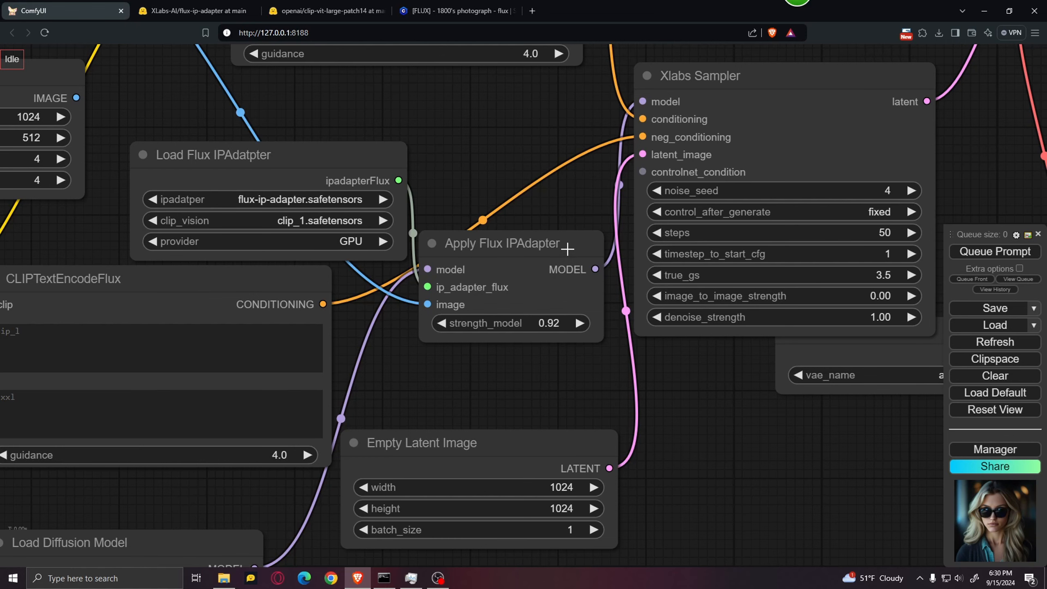
{"action": "scroll", "coordinate": [501, 359], "scroll_direction": "up", "scroll_amount": 3}
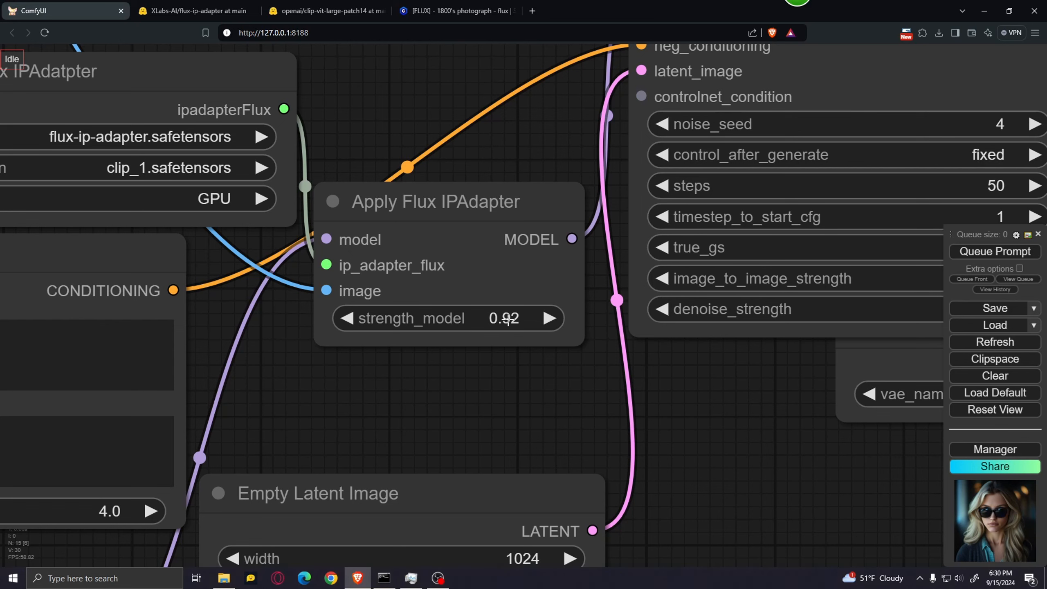
{"action": "left_click", "coordinate": [526, 318]}
{"action": "type", "text": "1"}
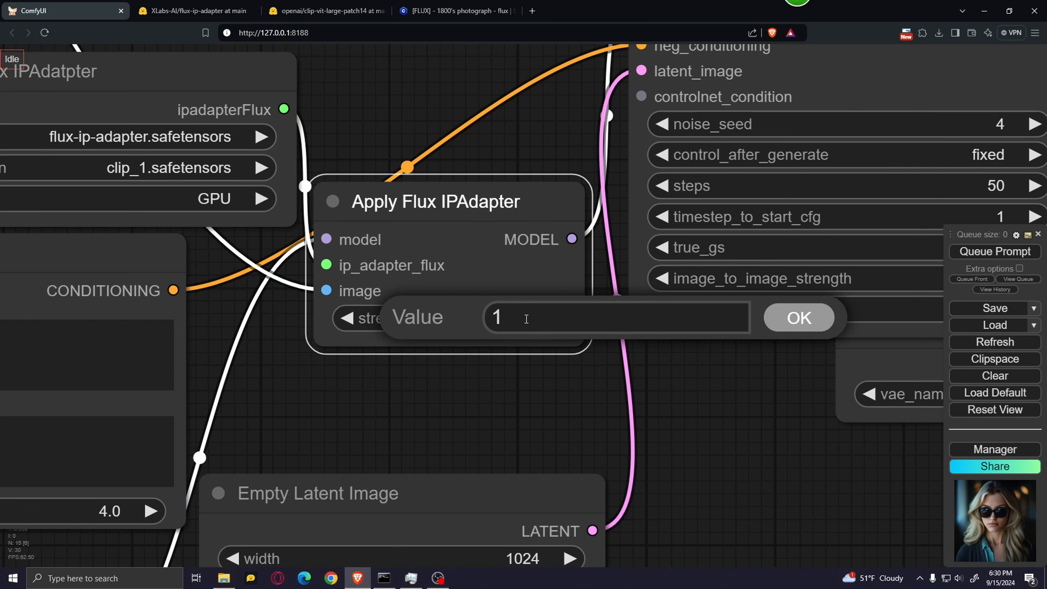
{"action": "type", "text": ".25"}
{"action": "left_click", "coordinate": [794, 320]}
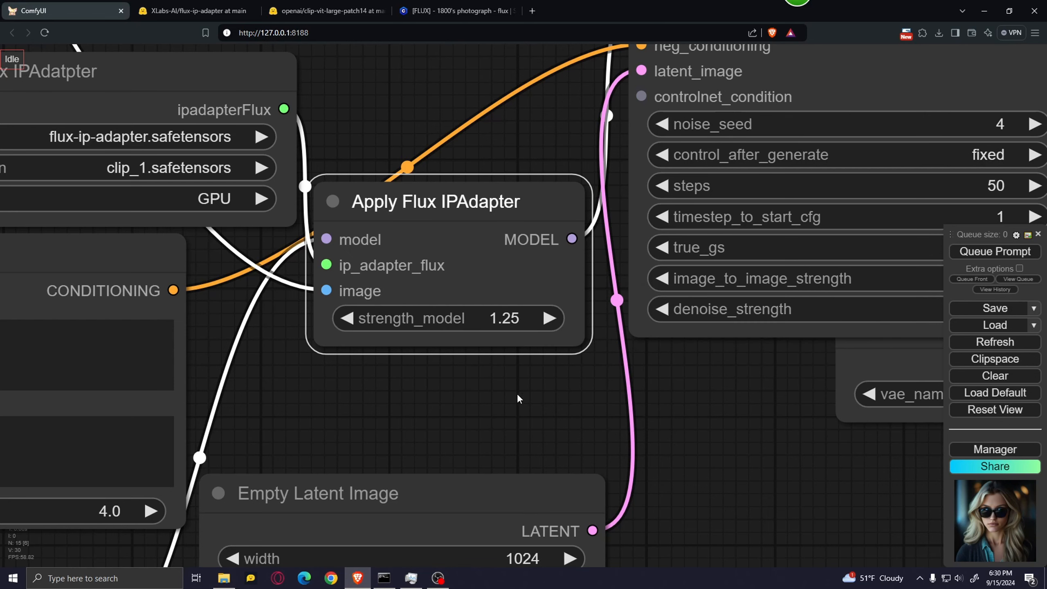
Step: Return the strength_model of the Apply Flux IPAdapter node to 0.92
{"action": "scroll", "coordinate": [532, 379], "scroll_direction": "up", "scroll_amount": 3}
{"action": "left_click_drag", "start_coordinate": [522, 374], "coordinate": [537, 398]}
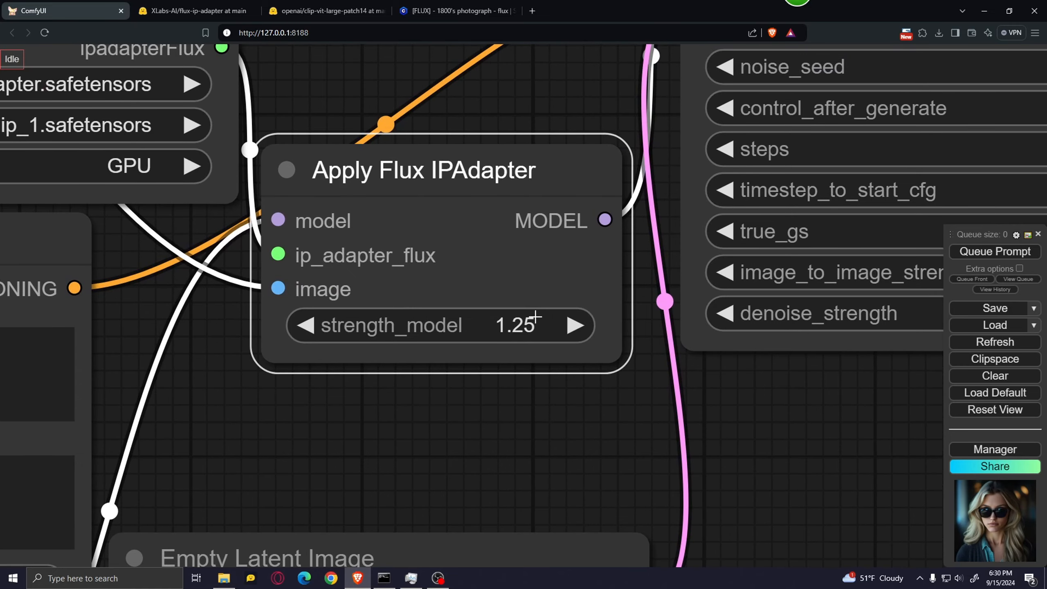
{"action": "left_click", "coordinate": [543, 324]}
{"action": "key", "text": "BackSpace"}
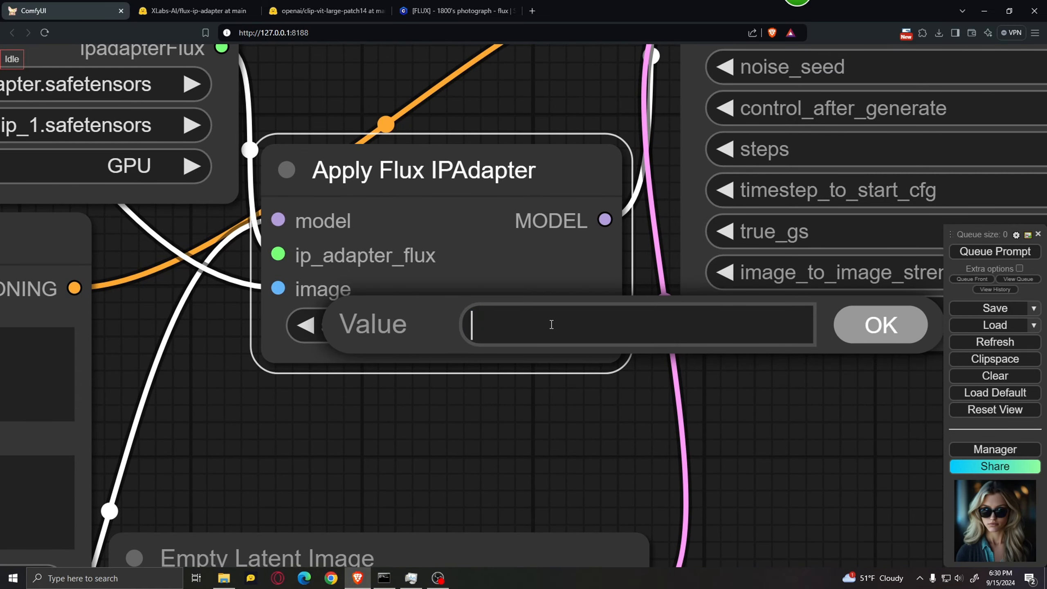
{"action": "type", "text": "0.92"}
{"action": "left_click", "coordinate": [840, 330]}
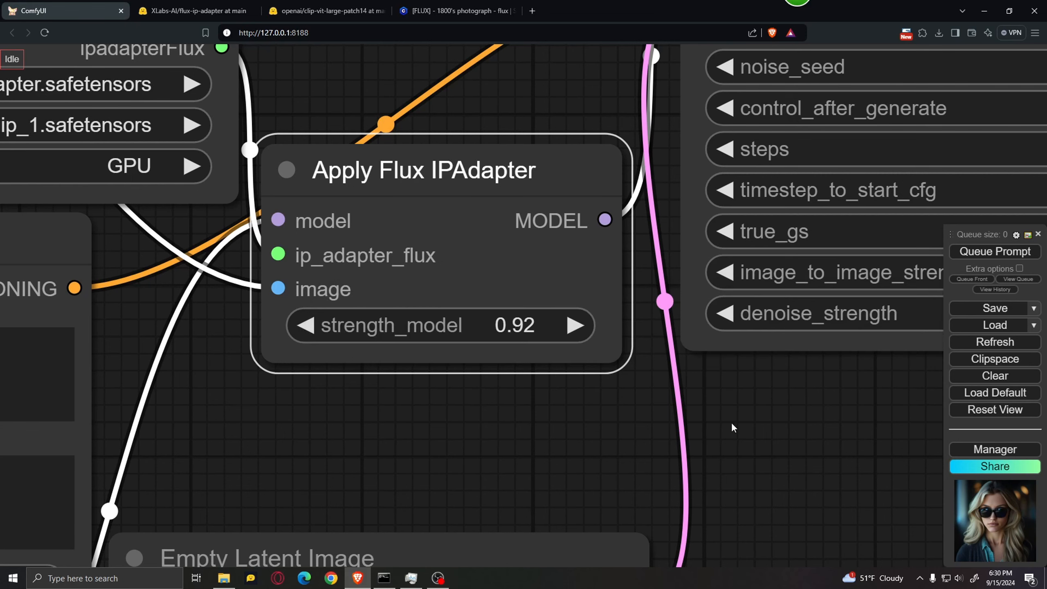
{"action": "scroll", "coordinate": [473, 418], "scroll_direction": "down", "scroll_amount": 3}
{"action": "scroll", "coordinate": [504, 390], "scroll_direction": "up", "scroll_amount": 3}
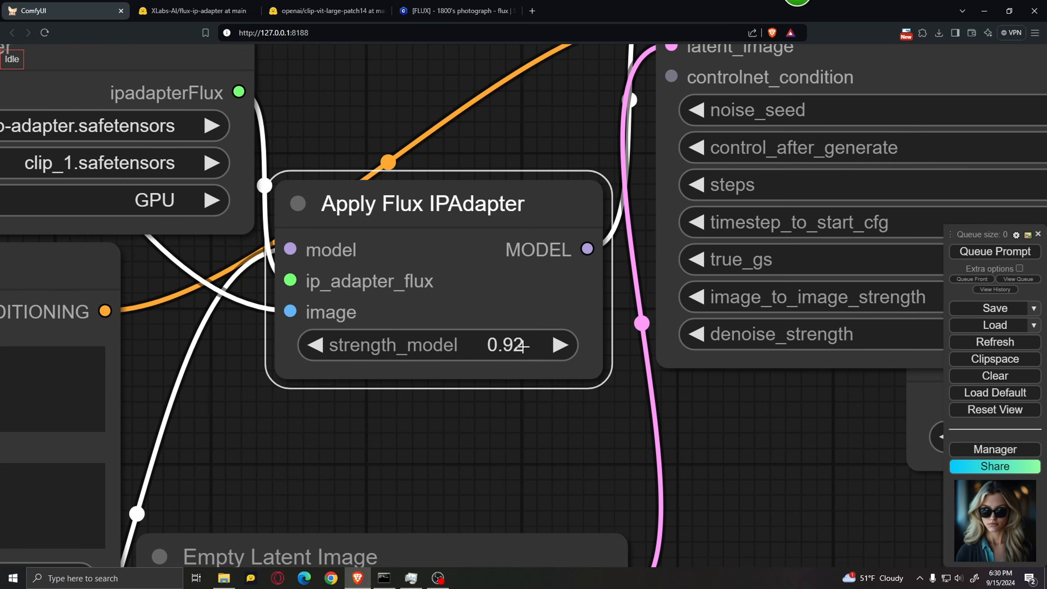
Step: Review the workflow from the Load Image node through the adapter nodes to the lower CLIPTextEncodeFlux node
{"action": "scroll", "coordinate": [531, 367], "scroll_direction": "down", "scroll_amount": 5}
{"action": "left_click_drag", "start_coordinate": [645, 463], "coordinate": [789, 469]}
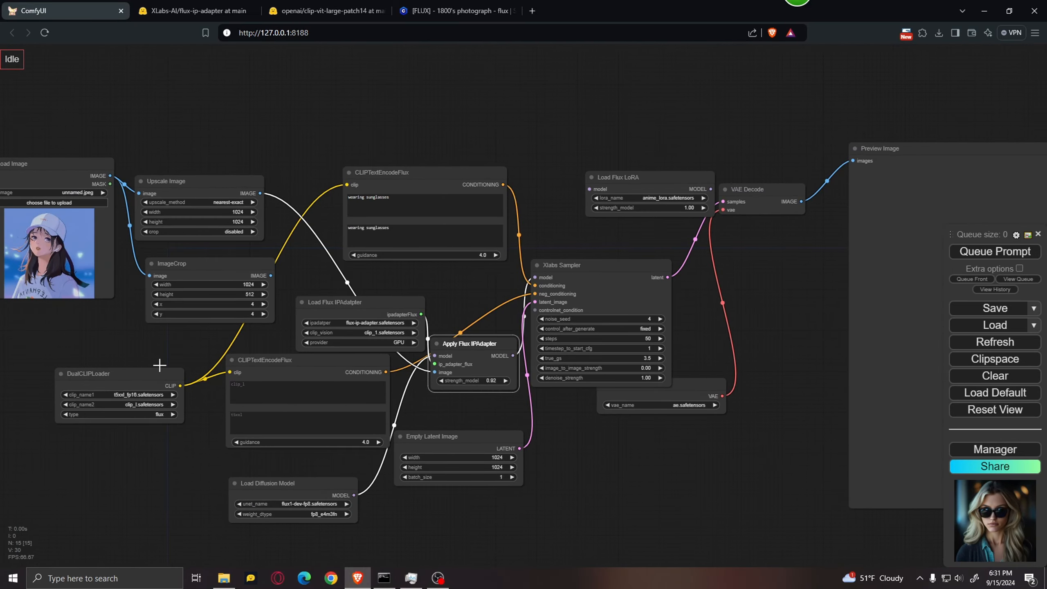
{"action": "scroll", "coordinate": [41, 340], "scroll_direction": "up", "scroll_amount": 3}
{"action": "left_click_drag", "start_coordinate": [73, 347], "coordinate": [401, 395]}
{"action": "scroll", "coordinate": [332, 255], "scroll_direction": "up", "scroll_amount": 5}
{"action": "scroll", "coordinate": [502, 404], "scroll_direction": "down", "scroll_amount": 6}
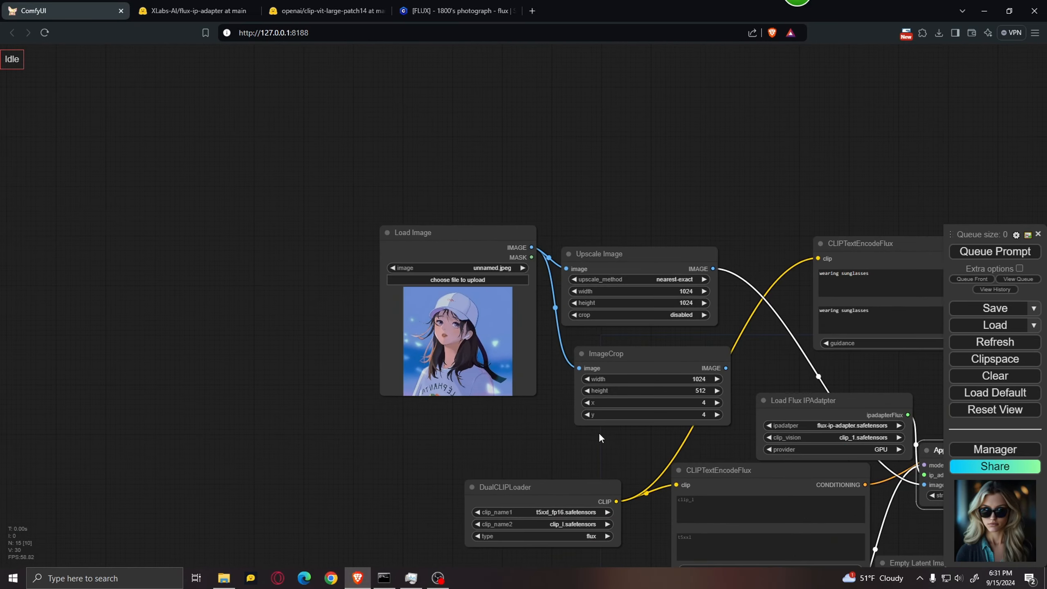
{"action": "left_click_drag", "start_coordinate": [582, 420], "coordinate": [163, 286]}
{"action": "scroll", "coordinate": [535, 399], "scroll_direction": "up", "scroll_amount": 5}
{"action": "scroll", "coordinate": [491, 398], "scroll_direction": "down", "scroll_amount": 3}
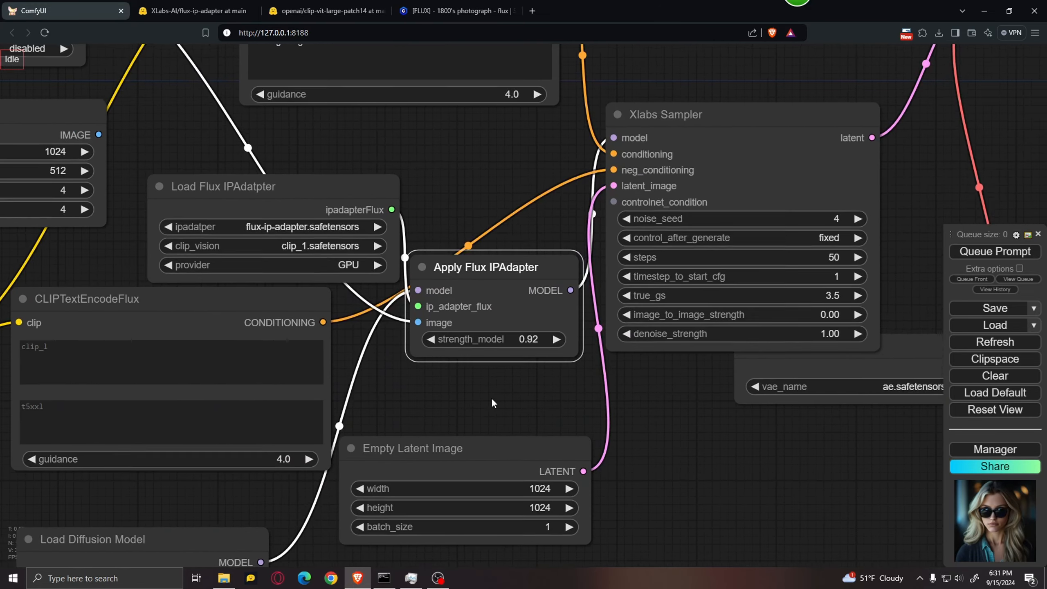
{"action": "left_click", "coordinate": [269, 335]}
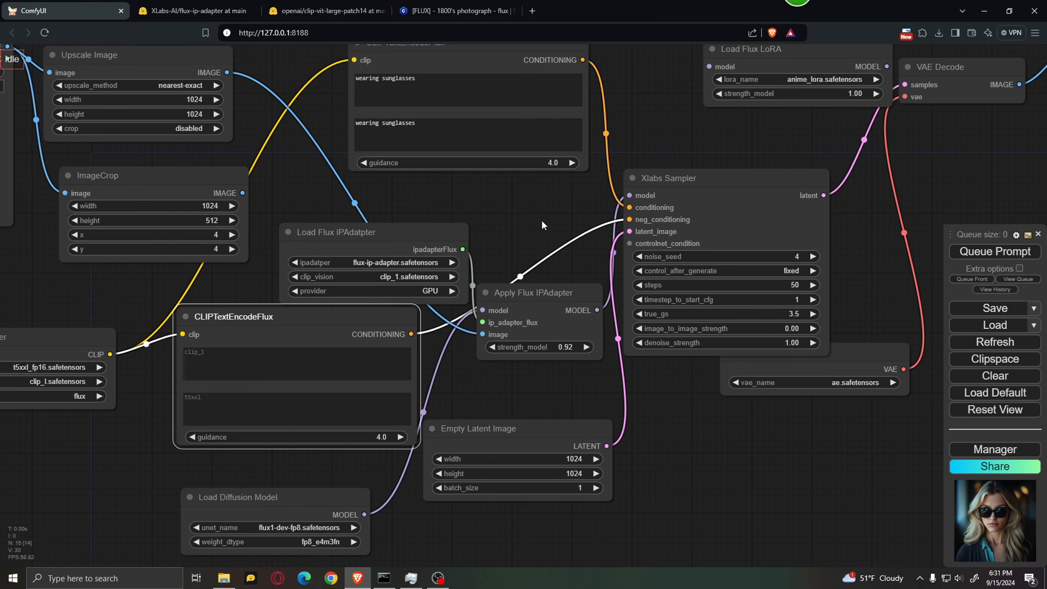
Step: Move the Load VAE node out from behind the Xlabs Sampler to the free space below it
{"action": "left_click_drag", "start_coordinate": [747, 424], "coordinate": [618, 441]}
{"action": "left_click", "coordinate": [748, 362]}
{"action": "scroll", "coordinate": [770, 311], "scroll_direction": "down", "scroll_amount": 5}
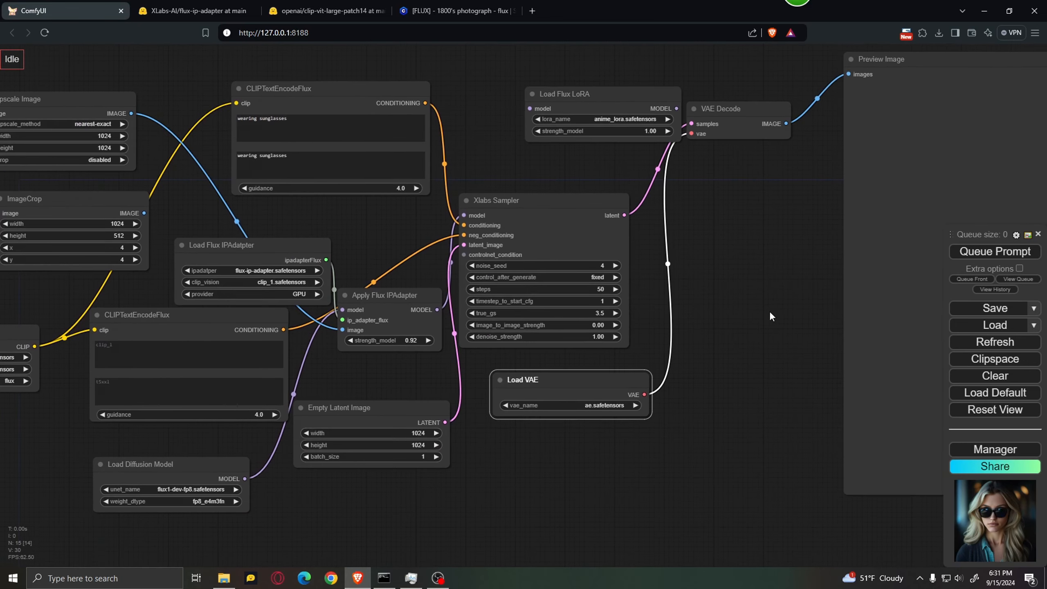
Step: In the Xlabs Sampler node, set control_after_generate to randomize and steps to 25
{"action": "scroll", "coordinate": [722, 291], "scroll_direction": "up", "scroll_amount": 11}
{"action": "left_click_drag", "start_coordinate": [136, 193], "coordinate": [173, 202]}
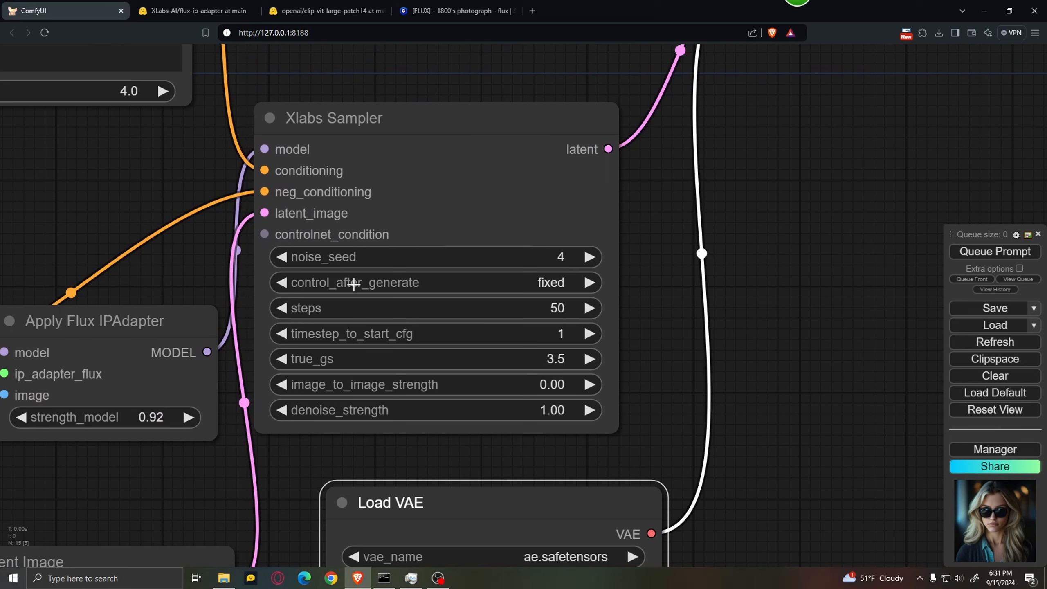
{"action": "left_click", "coordinate": [575, 283]}
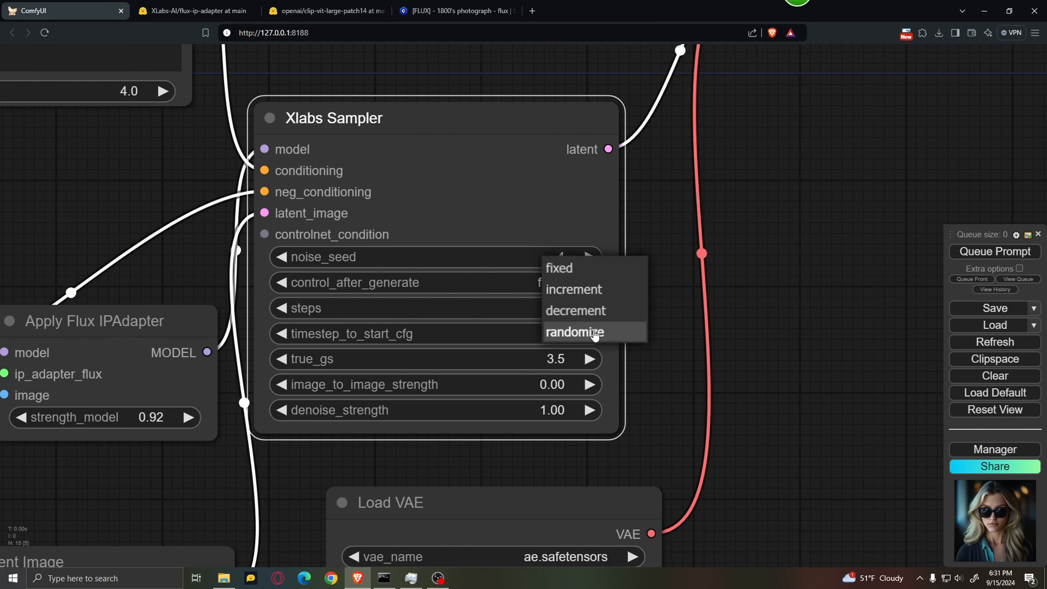
{"action": "left_click", "coordinate": [621, 333]}
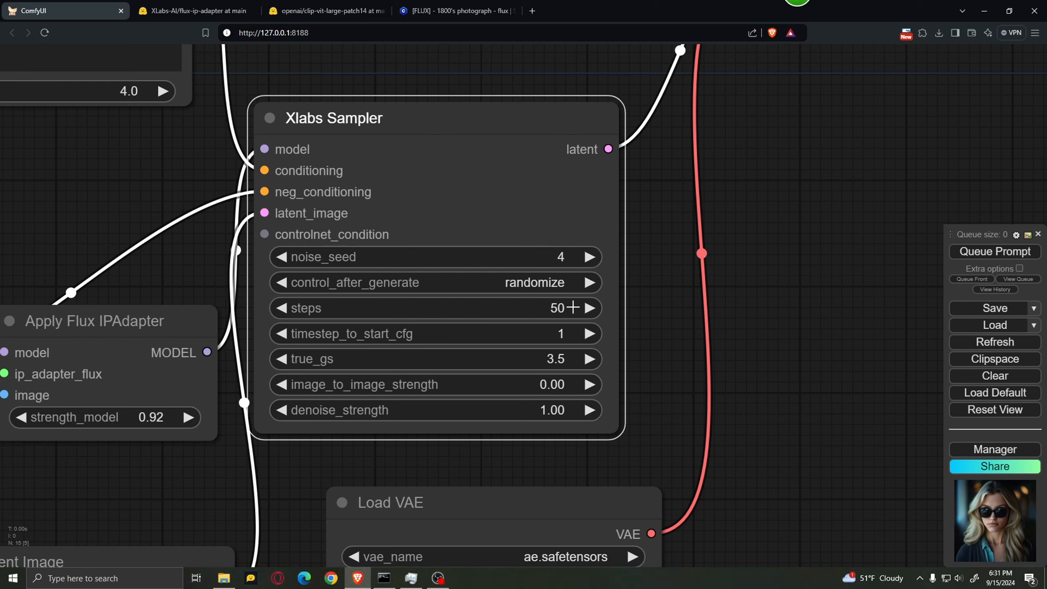
{"action": "left_click", "coordinate": [573, 308]}
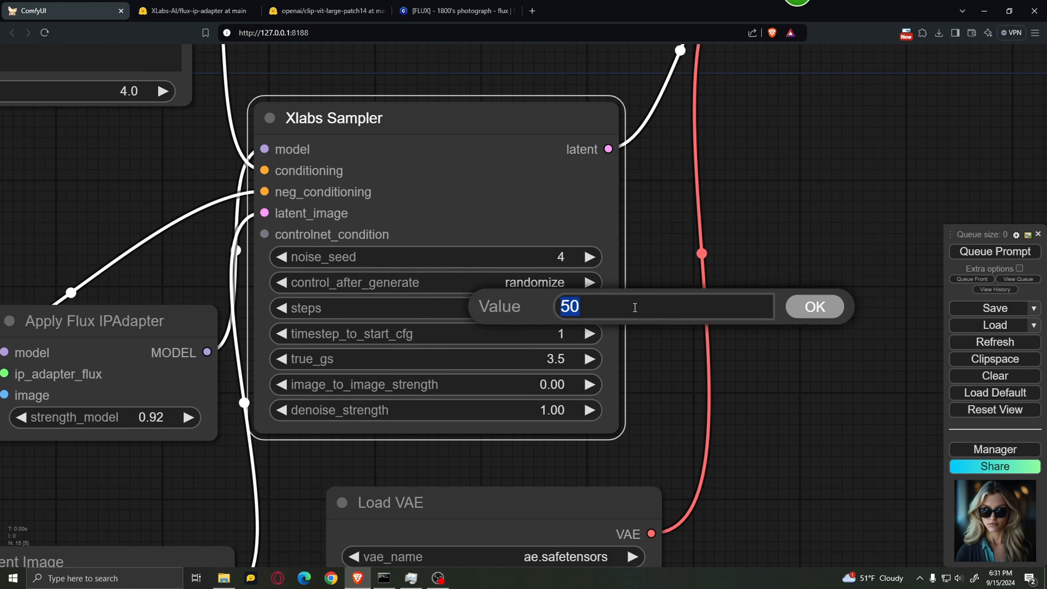
{"action": "type", "text": "25"}
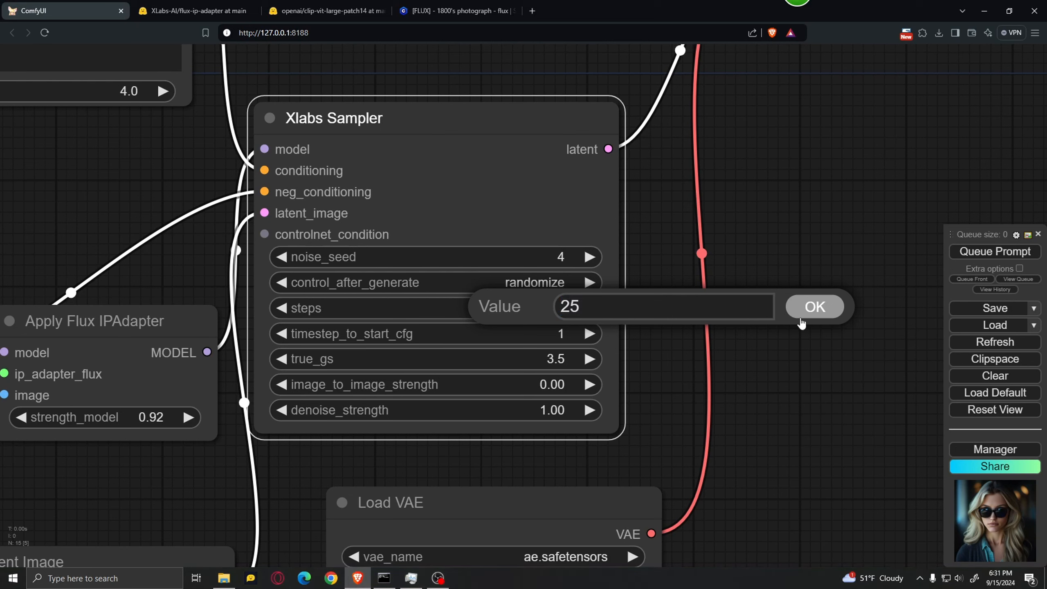
{"action": "left_click", "coordinate": [815, 307]}
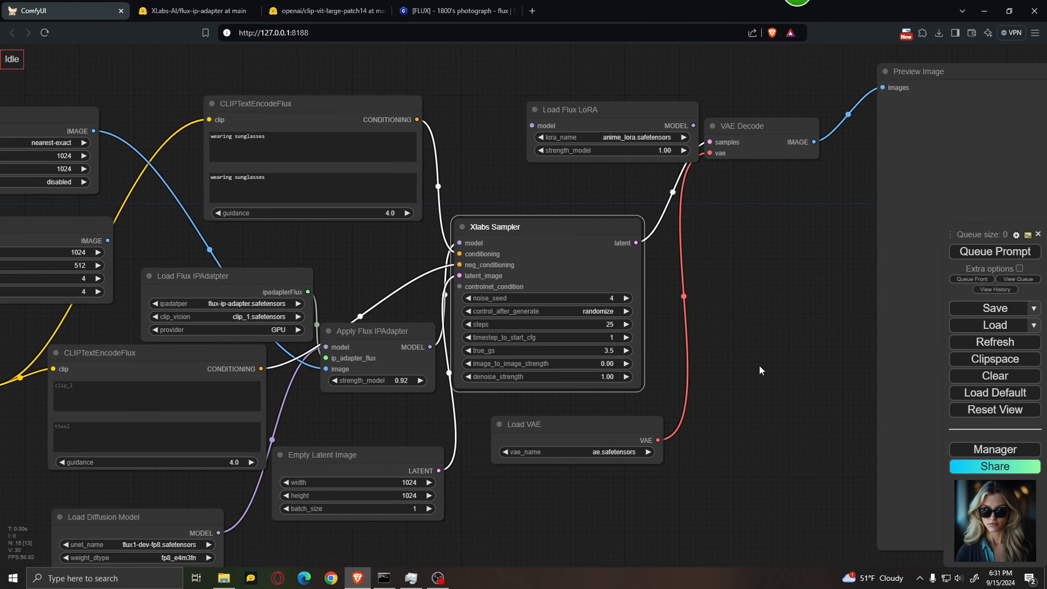
Step: Queue the configured IP-Adapter workflow to generate an image
{"action": "left_click_drag", "start_coordinate": [759, 365], "coordinate": [720, 357]}
{"action": "scroll", "coordinate": [601, 502], "scroll_direction": "down", "scroll_amount": 1}
{"action": "scroll", "coordinate": [418, 525], "scroll_direction": "down", "scroll_amount": 1}
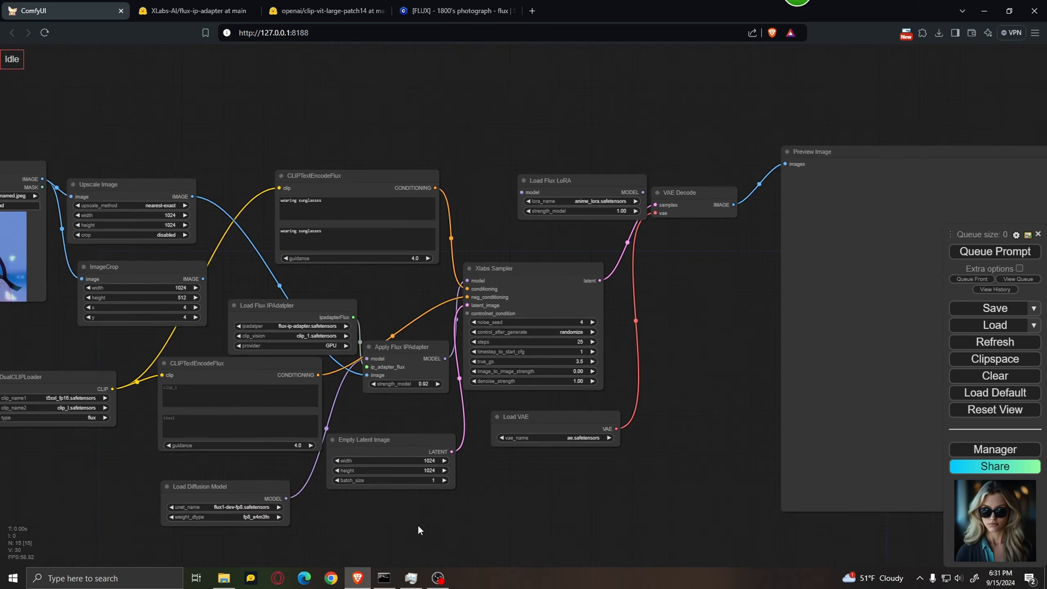
{"action": "scroll", "coordinate": [417, 525], "scroll_direction": "up", "scroll_amount": 6}
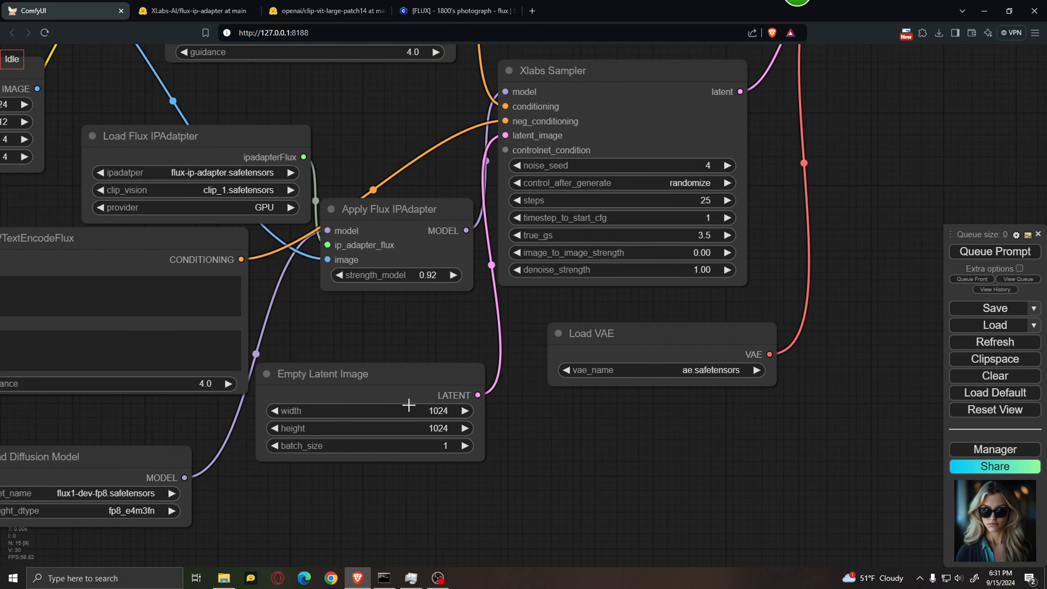
{"action": "scroll", "coordinate": [487, 466], "scroll_direction": "down", "scroll_amount": 6}
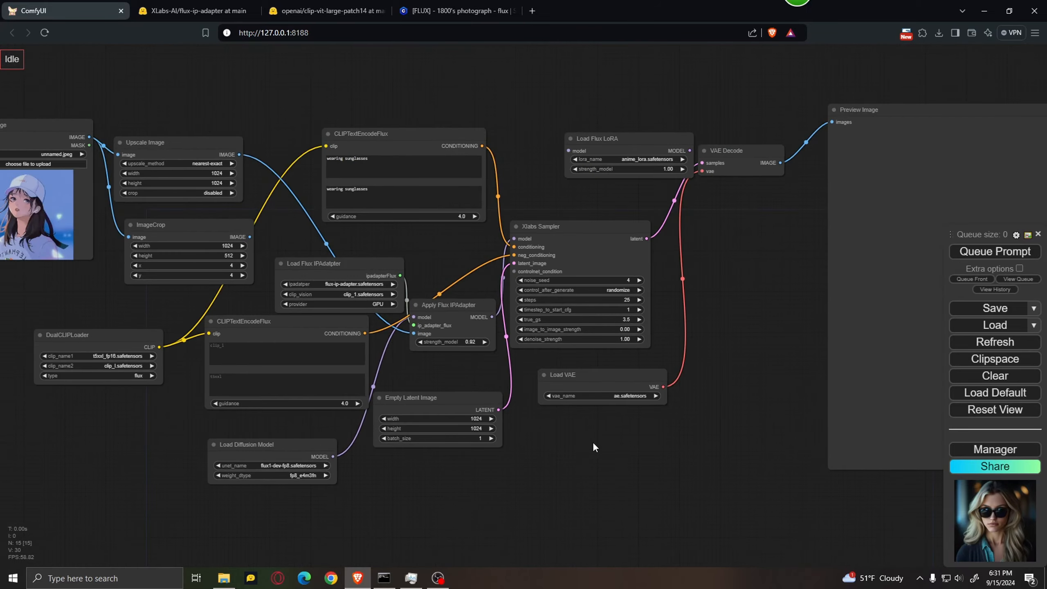
{"action": "left_click_drag", "start_coordinate": [592, 442], "coordinate": [589, 477]}
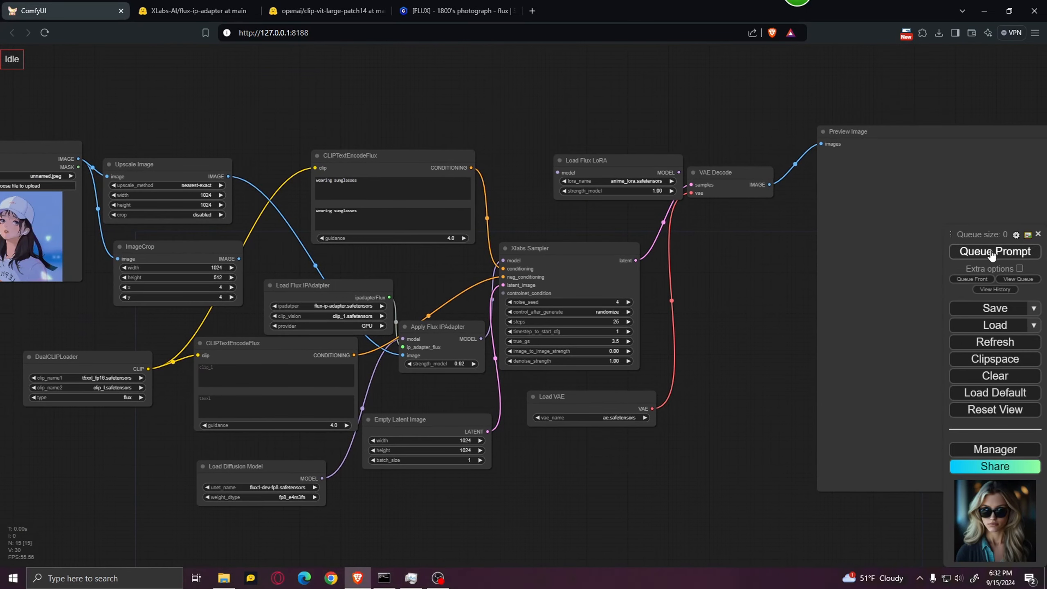
{"action": "left_click", "coordinate": [992, 252]}
{"action": "mouse_move", "coordinate": [717, 309]}
{"action": "left_mouse_down"}
{"action": "mouse_move", "coordinate": [691, 301]}
{"action": "mouse_move", "coordinate": [715, 302]}
{"action": "left_mouse_up"}
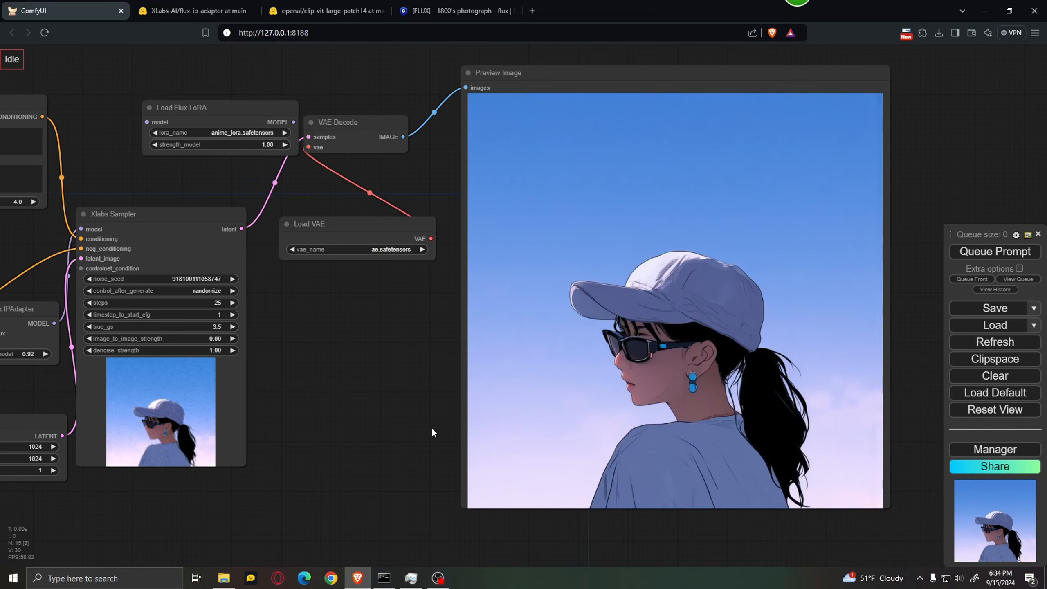
Step: Compare the generated picture in the Preview Image node with the reference portrait in the Load Image node
{"action": "left_click_drag", "start_coordinate": [388, 402], "coordinate": [333, 426]}
{"action": "scroll", "coordinate": [276, 396], "scroll_direction": "up", "scroll_amount": 2}
{"action": "scroll", "coordinate": [215, 387], "scroll_direction": "down", "scroll_amount": 6}
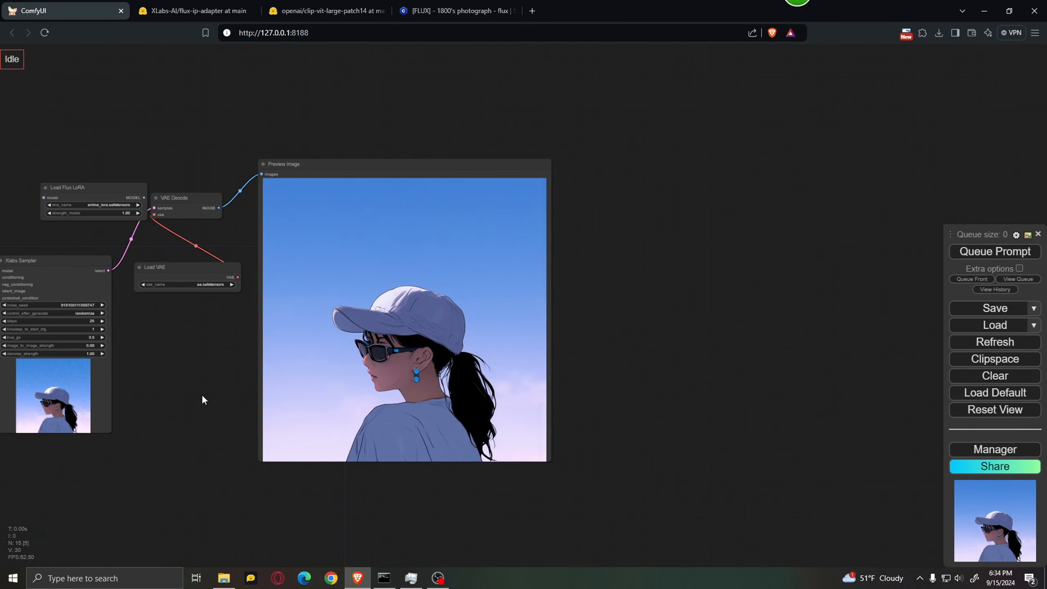
{"action": "left_click_drag", "start_coordinate": [185, 394], "coordinate": [314, 371]}
{"action": "scroll", "coordinate": [561, 336], "scroll_direction": "up", "scroll_amount": 5}
{"action": "left_click_drag", "start_coordinate": [265, 317], "coordinate": [770, 366]}
{"action": "left_click_drag", "start_coordinate": [370, 256], "coordinate": [843, 317]}
{"action": "scroll", "coordinate": [462, 375], "scroll_direction": "up", "scroll_amount": 6}
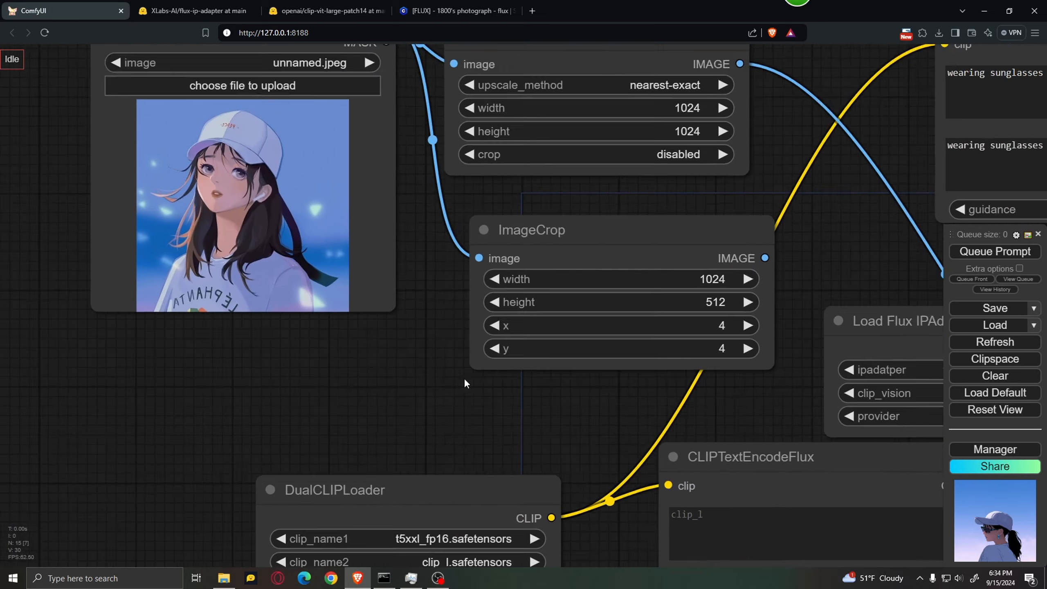
{"action": "scroll", "coordinate": [365, 349], "scroll_direction": "down", "scroll_amount": 6}
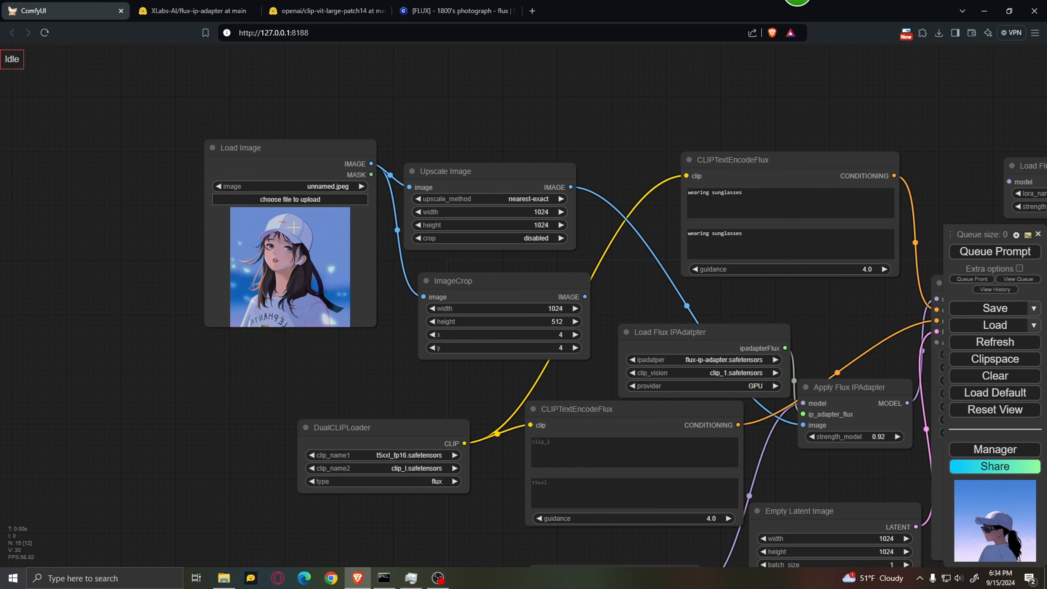
{"action": "left_click_drag", "start_coordinate": [466, 376], "coordinate": [0, 236]}
{"action": "left_click_drag", "start_coordinate": [772, 337], "coordinate": [344, 381]}
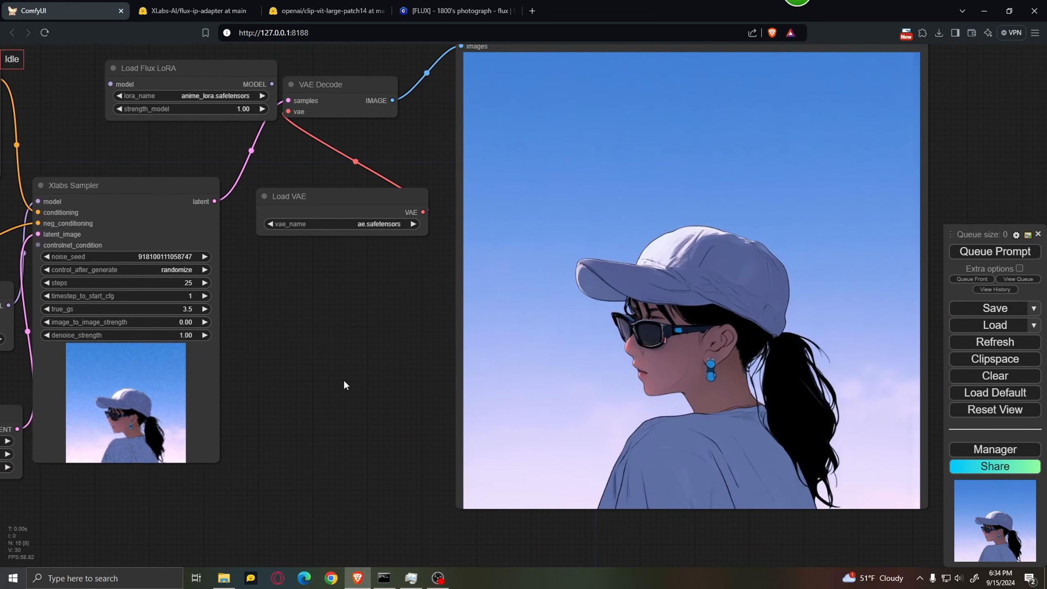
{"action": "scroll", "coordinate": [740, 329], "scroll_direction": "up", "scroll_amount": 5}
{"action": "scroll", "coordinate": [612, 318], "scroll_direction": "down", "scroll_amount": 8}
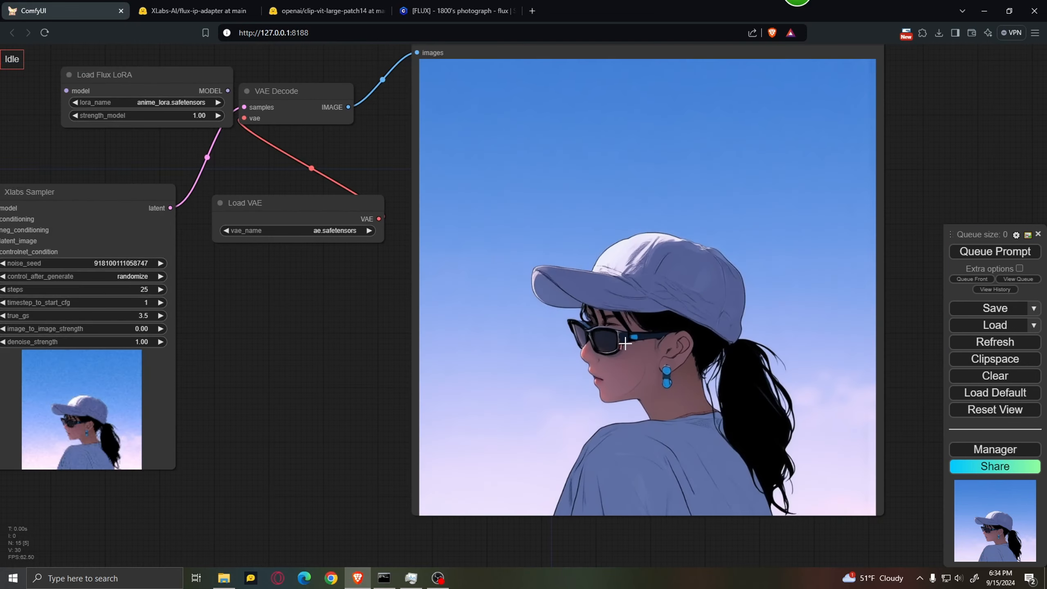
Step: Set the Apply Flux IPAdapter node's strength_model to 0.60 and queue the workflow for a new image
{"action": "scroll", "coordinate": [536, 379], "scroll_direction": "up", "scroll_amount": 3}
{"action": "scroll", "coordinate": [568, 425], "scroll_direction": "up", "scroll_amount": 2}
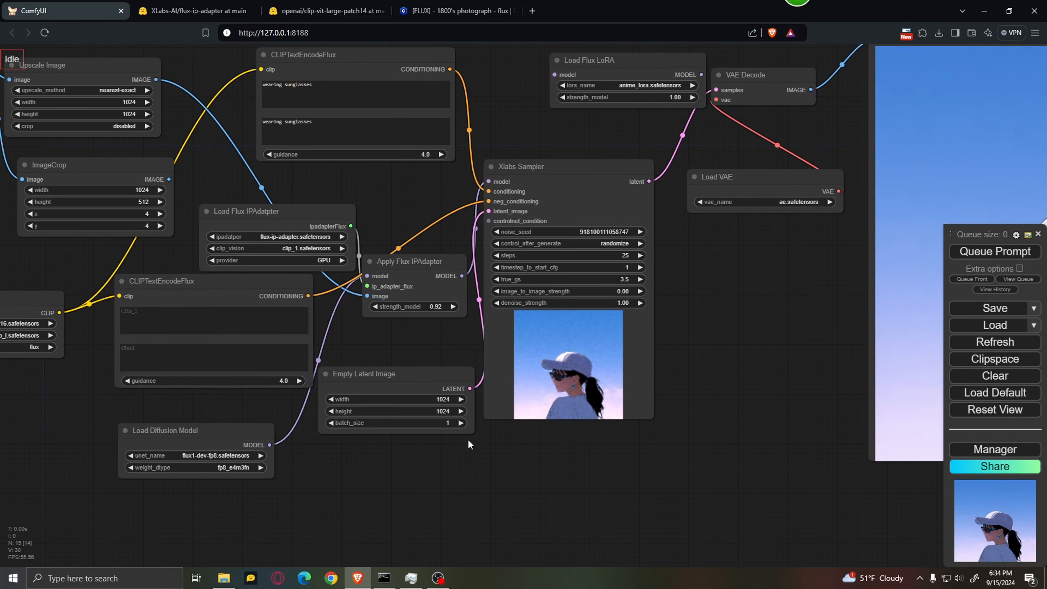
{"action": "scroll", "coordinate": [400, 336], "scroll_direction": "up", "scroll_amount": 4}
{"action": "scroll", "coordinate": [429, 367], "scroll_direction": "up", "scroll_amount": 3}
{"action": "left_click", "coordinate": [518, 306]}
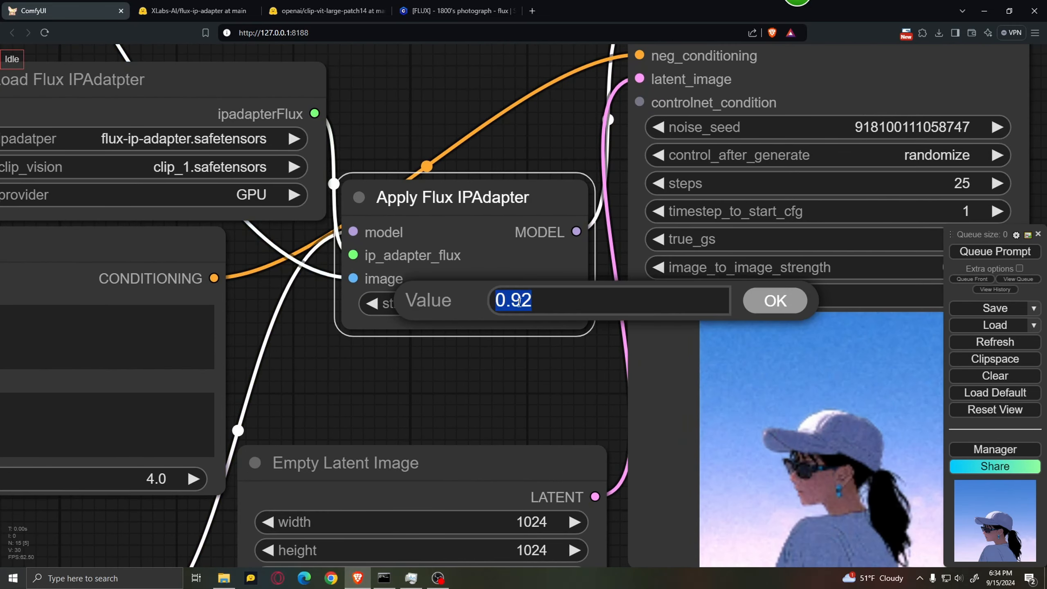
{"action": "type", "text": "0.6"}
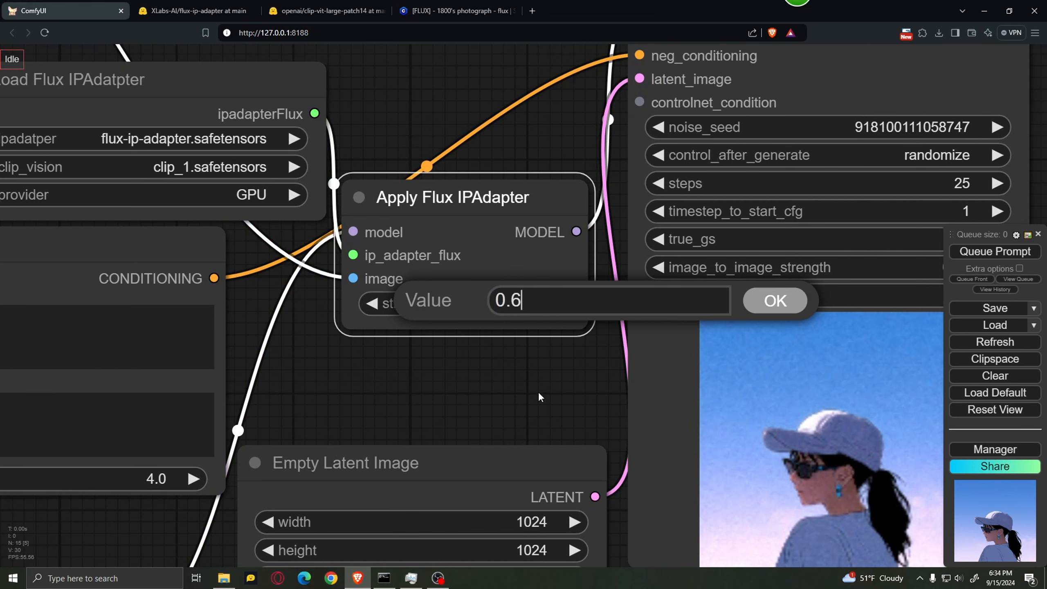
{"action": "left_click", "coordinate": [776, 301]}
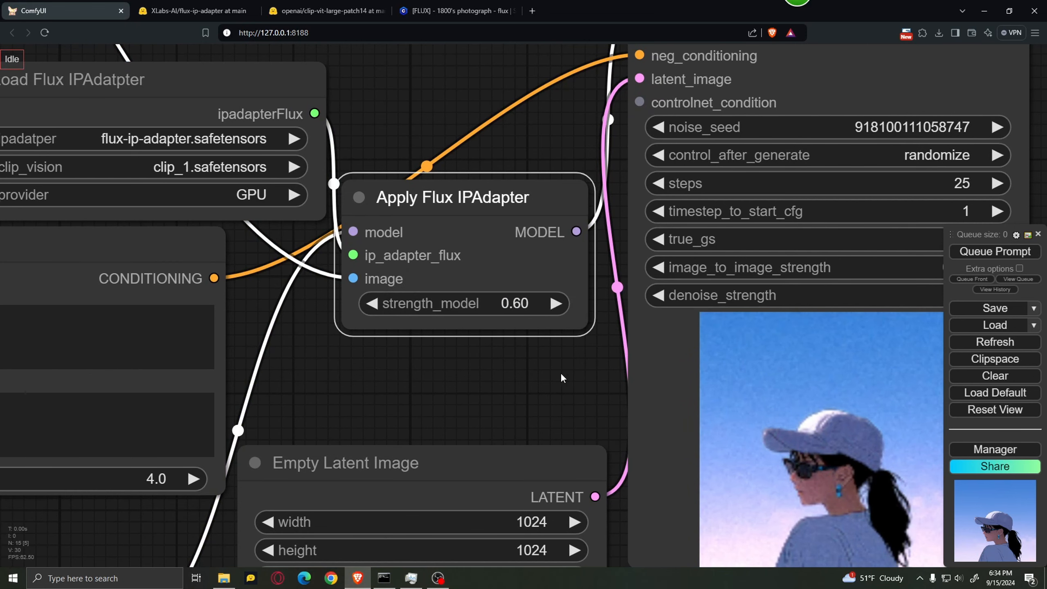
{"action": "scroll", "coordinate": [439, 364], "scroll_direction": "down", "scroll_amount": 4}
{"action": "left_click", "coordinate": [990, 251]}
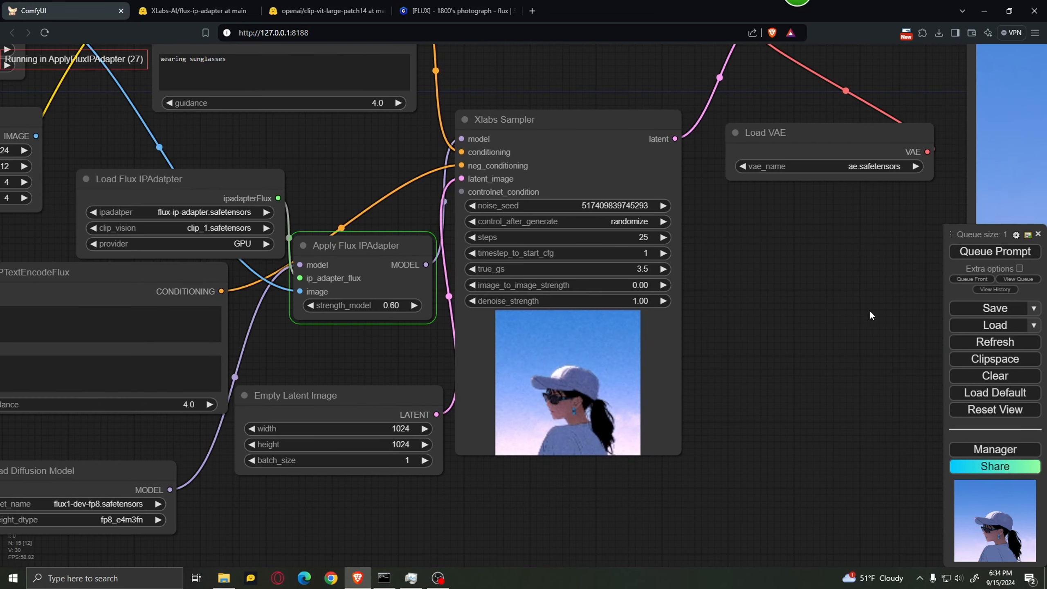
Step: Examine the picture generated at 0.60 adapter strength in the Preview Image node
{"action": "scroll", "coordinate": [825, 330], "scroll_direction": "down", "scroll_amount": 4}
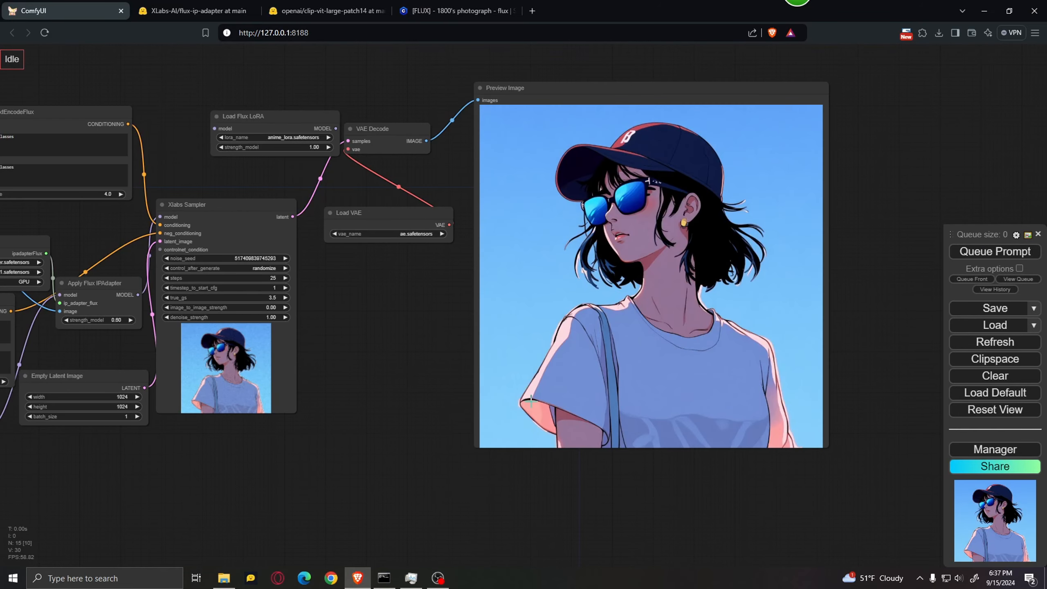
{"action": "scroll", "coordinate": [358, 367], "scroll_direction": "up", "scroll_amount": 5}
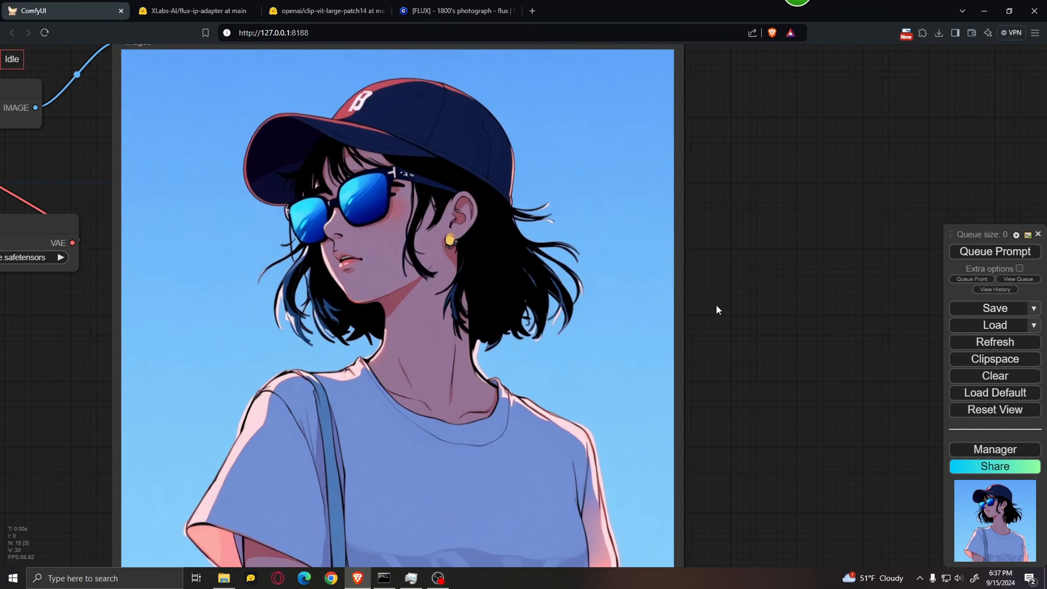
{"action": "scroll", "coordinate": [727, 318], "scroll_direction": "down", "scroll_amount": 3}
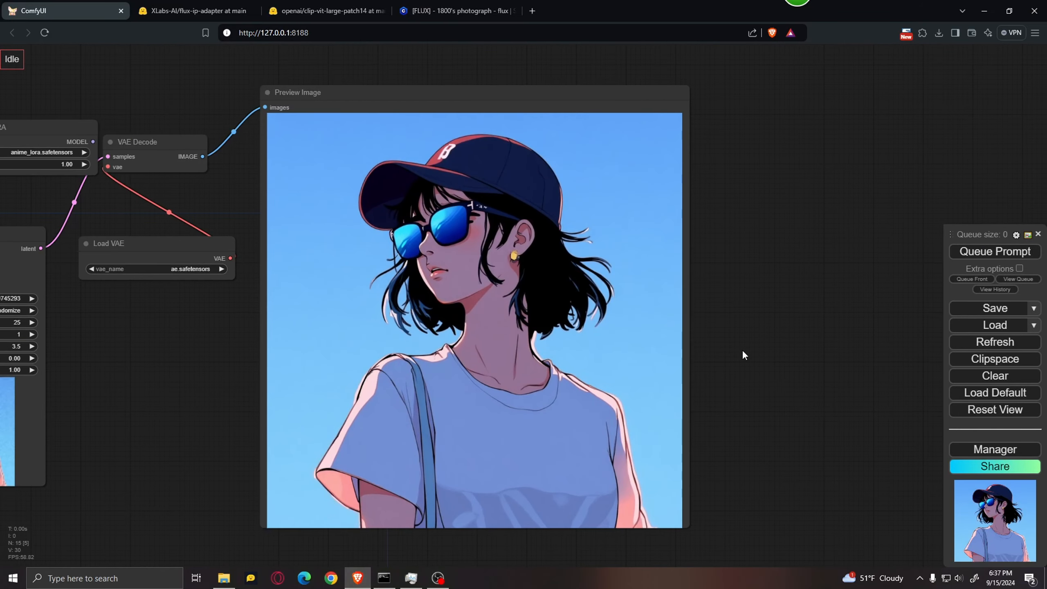
{"action": "scroll", "coordinate": [732, 357], "scroll_direction": "down", "scroll_amount": 3}
{"action": "left_click_drag", "start_coordinate": [300, 403], "coordinate": [499, 378]}
{"action": "scroll", "coordinate": [361, 377], "scroll_direction": "up", "scroll_amount": 2}
{"action": "left_click_drag", "start_coordinate": [411, 383], "coordinate": [264, 350]}
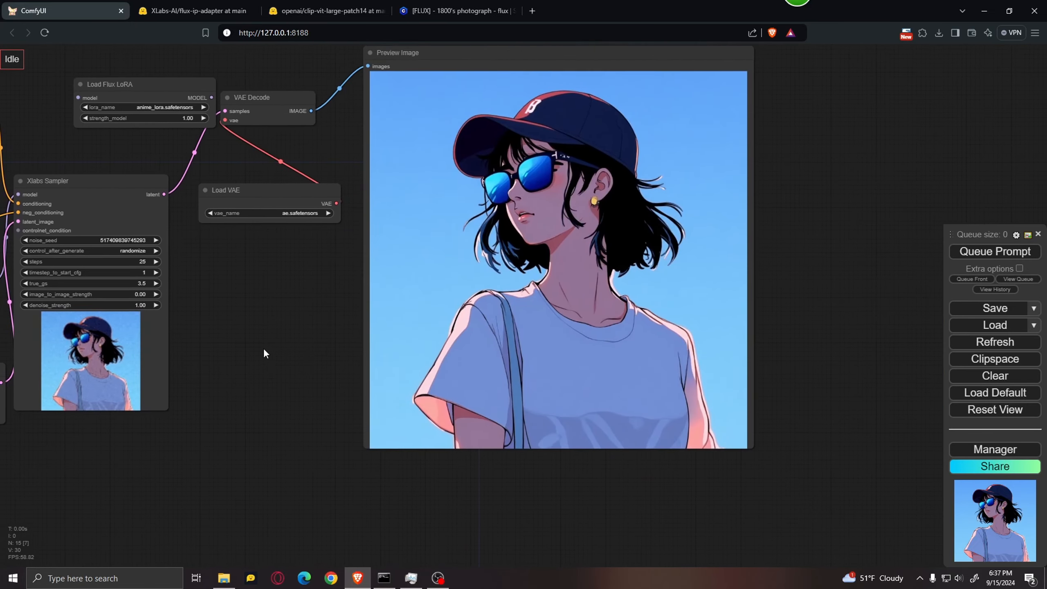
{"action": "scroll", "coordinate": [577, 89], "scroll_direction": "up", "scroll_amount": 3}
{"action": "scroll", "coordinate": [573, 168], "scroll_direction": "down", "scroll_amount": 5}
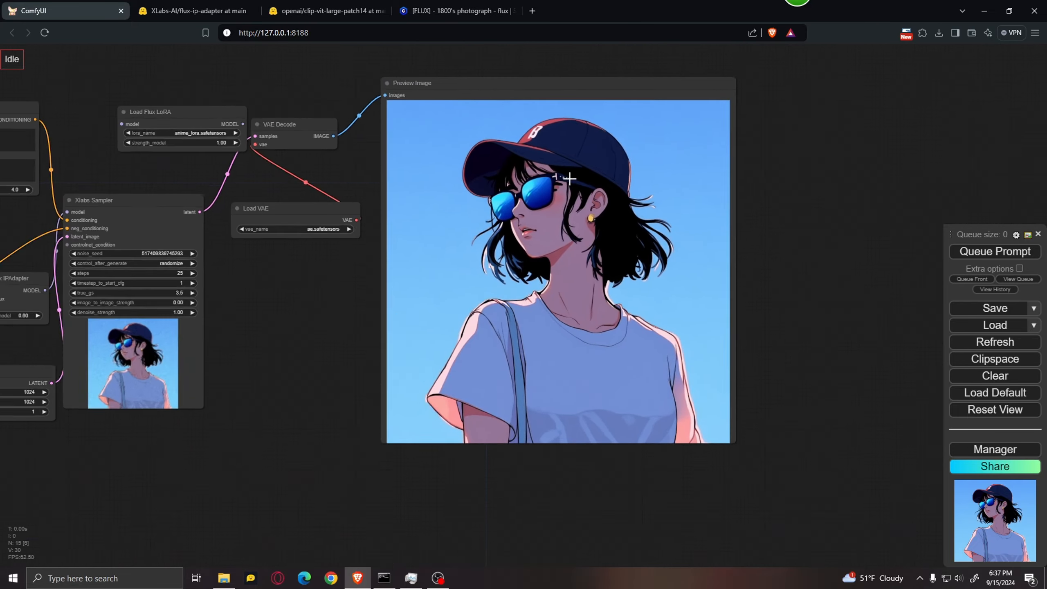
Step: Lower the Apply Flux IPAdapter node's strength_model to 0.30 and queue the workflow again
{"action": "left_click_drag", "start_coordinate": [319, 345], "coordinate": [588, 374]}
{"action": "scroll", "coordinate": [289, 344], "scroll_direction": "up", "scroll_amount": 7}
{"action": "left_click_drag", "start_coordinate": [335, 344], "coordinate": [363, 337]}
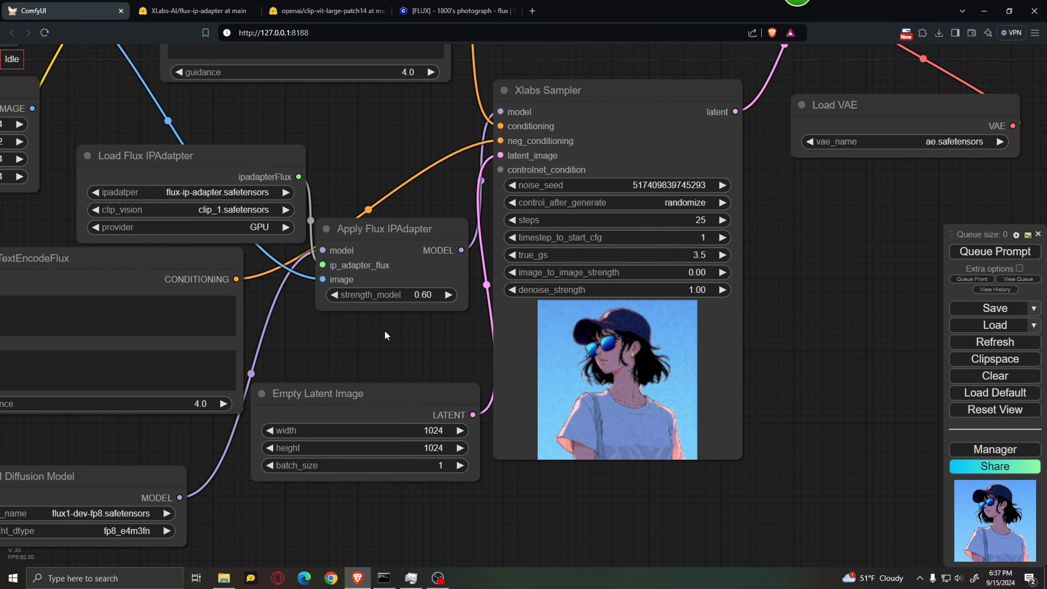
{"action": "left_click", "coordinate": [431, 295]}
{"action": "type", "text": "0."}
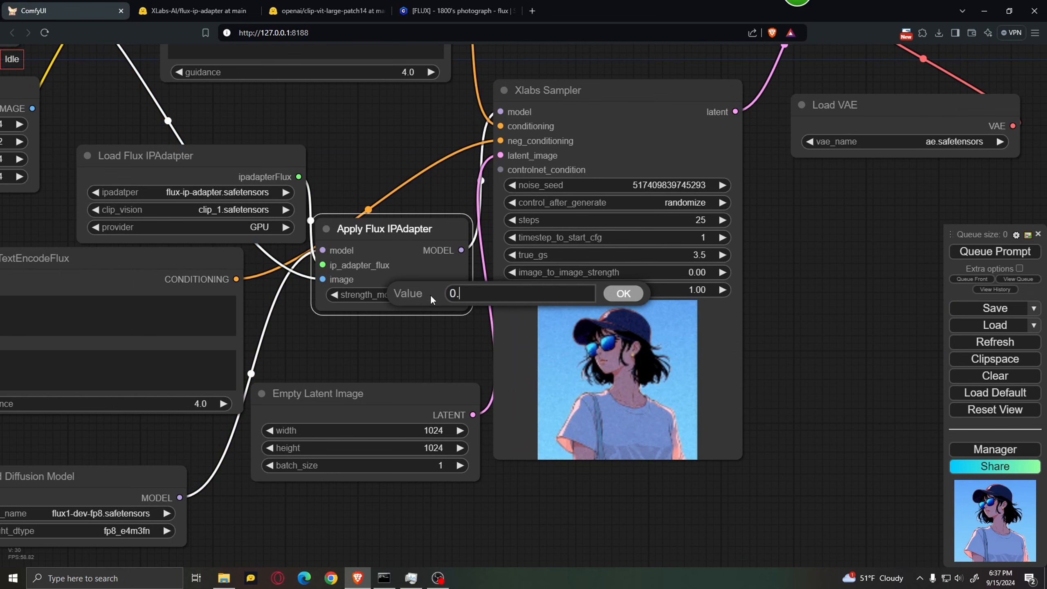
{"action": "type", "text": "3"}
{"action": "left_click", "coordinate": [631, 295]}
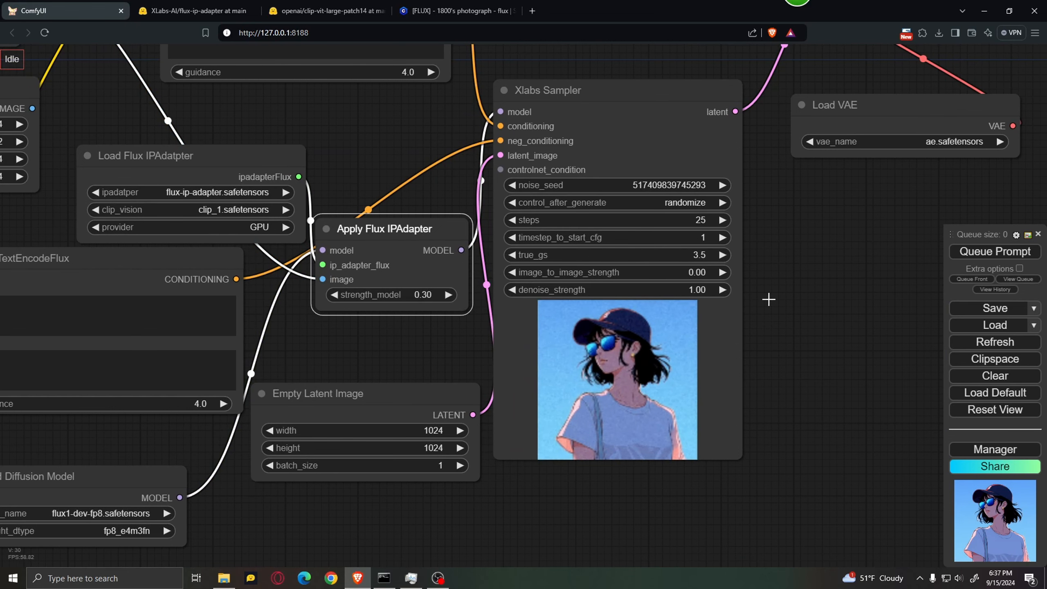
{"action": "left_click", "coordinate": [982, 257]}
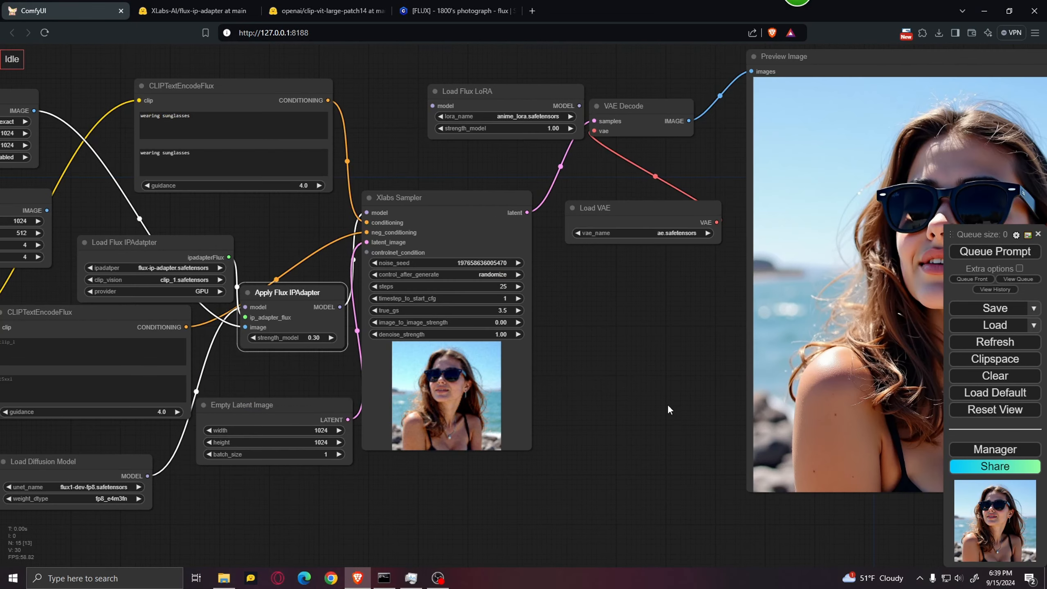
Step: Compare the picture generated at 0.30 adapter strength with the anime reference portrait in the Load Image node
{"action": "left_click_drag", "start_coordinate": [554, 404], "coordinate": [216, 413]}
{"action": "scroll", "coordinate": [520, 256], "scroll_direction": "up", "scroll_amount": 3}
{"action": "scroll", "coordinate": [520, 255], "scroll_direction": "down", "scroll_amount": 6}
{"action": "left_click_drag", "start_coordinate": [311, 321], "coordinate": [573, 280]}
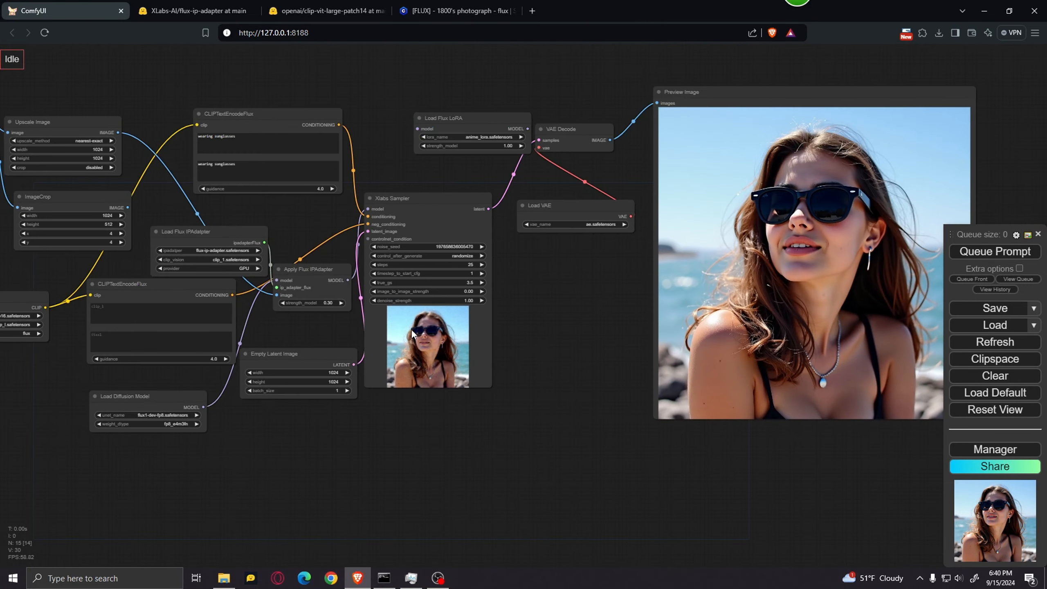
{"action": "scroll", "coordinate": [322, 322], "scroll_direction": "up", "scroll_amount": 8}
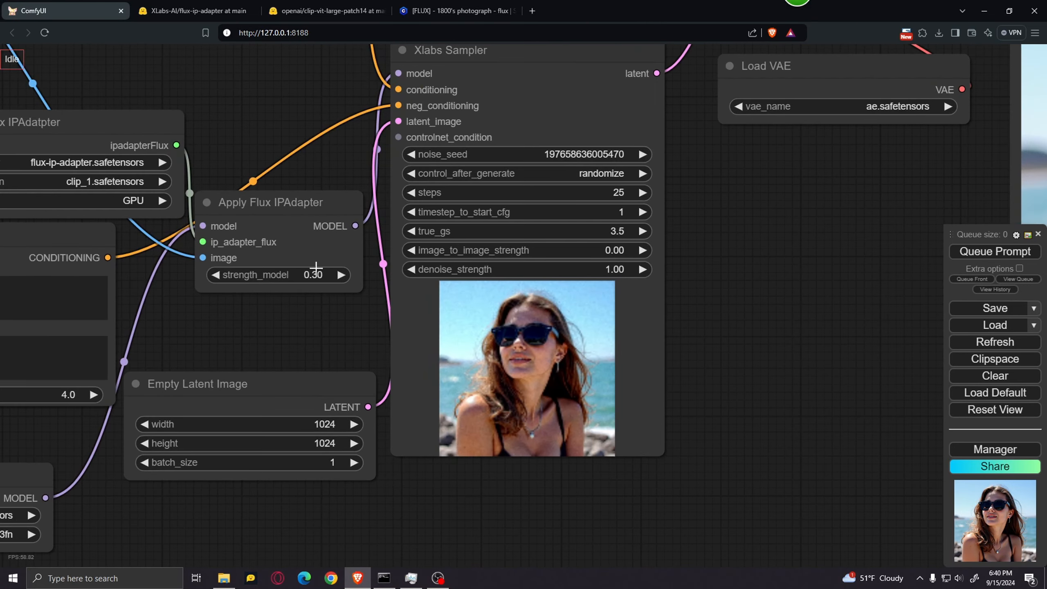
{"action": "scroll", "coordinate": [791, 297], "scroll_direction": "down", "scroll_amount": 3}
{"action": "left_click_drag", "start_coordinate": [792, 297], "coordinate": [220, 320]}
{"action": "scroll", "coordinate": [198, 359], "scroll_direction": "down", "scroll_amount": 2}
{"action": "left_click_drag", "start_coordinate": [198, 360], "coordinate": [880, 371]}
{"action": "scroll", "coordinate": [165, 224], "scroll_direction": "up", "scroll_amount": 5}
{"action": "scroll", "coordinate": [248, 244], "scroll_direction": "down", "scroll_amount": 4}
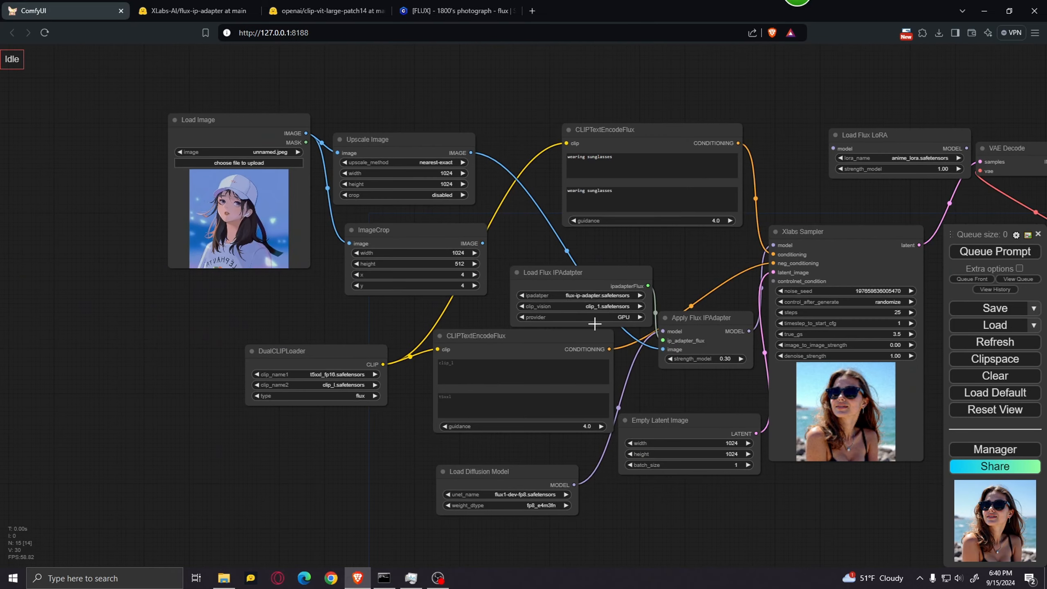
{"action": "left_click_drag", "start_coordinate": [702, 263], "coordinate": [80, 241]}
{"action": "scroll", "coordinate": [622, 309], "scroll_direction": "up", "scroll_amount": 4}
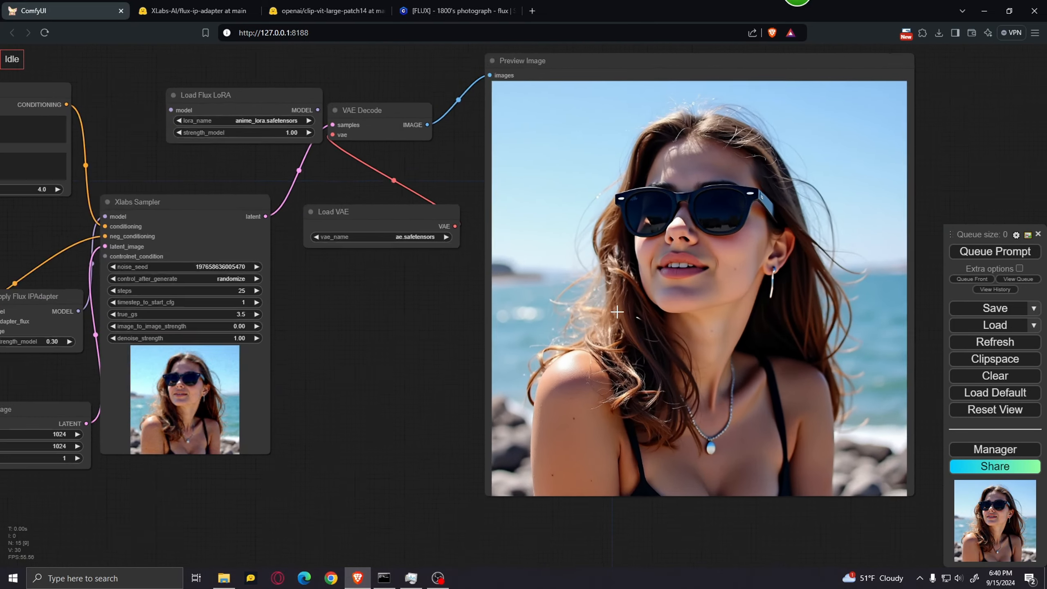
{"action": "scroll", "coordinate": [590, 364], "scroll_direction": "down", "scroll_amount": 4}
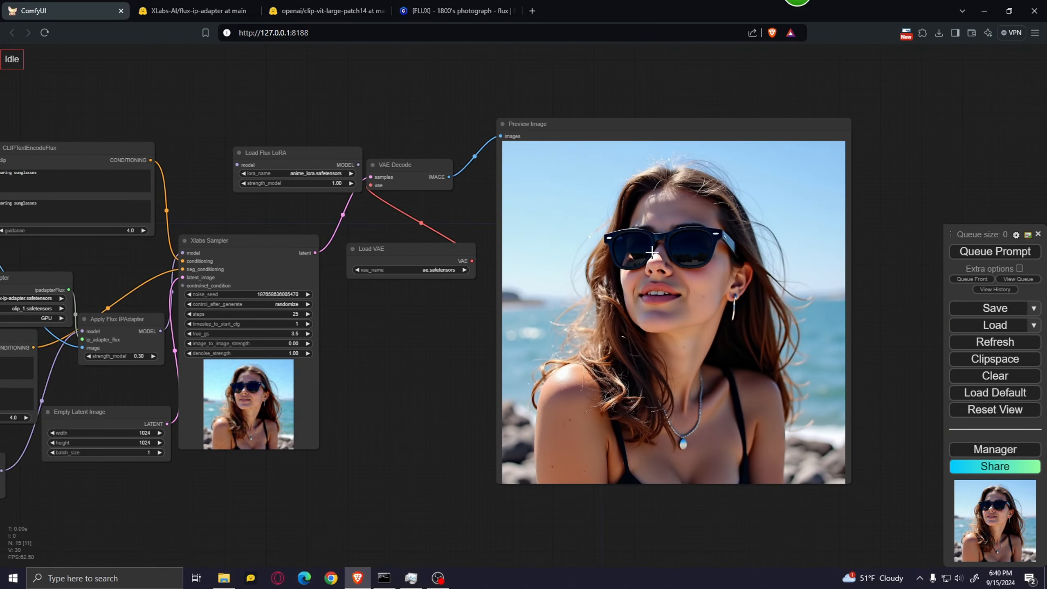
{"action": "scroll", "coordinate": [396, 372], "scroll_direction": "up", "scroll_amount": 3}
Step: Replace the anime reference in the Load Image node with the portrait photo of the long-haired blonde woman
{"action": "left_click_drag", "start_coordinate": [43, 249], "coordinate": [607, 313]}
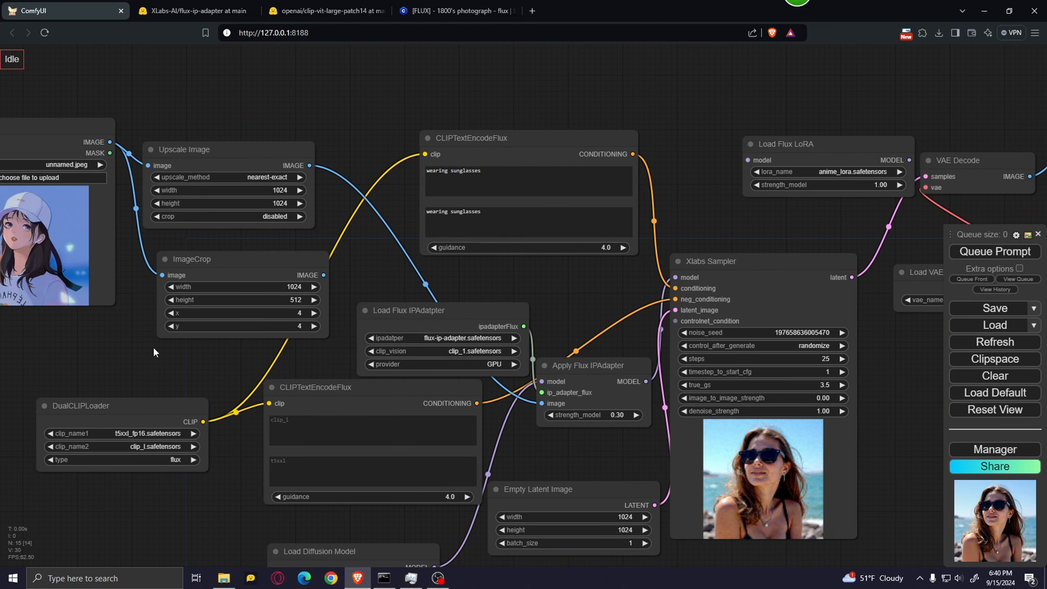
{"action": "left_click_drag", "start_coordinate": [155, 352], "coordinate": [278, 330]}
{"action": "left_click", "coordinate": [202, 198]}
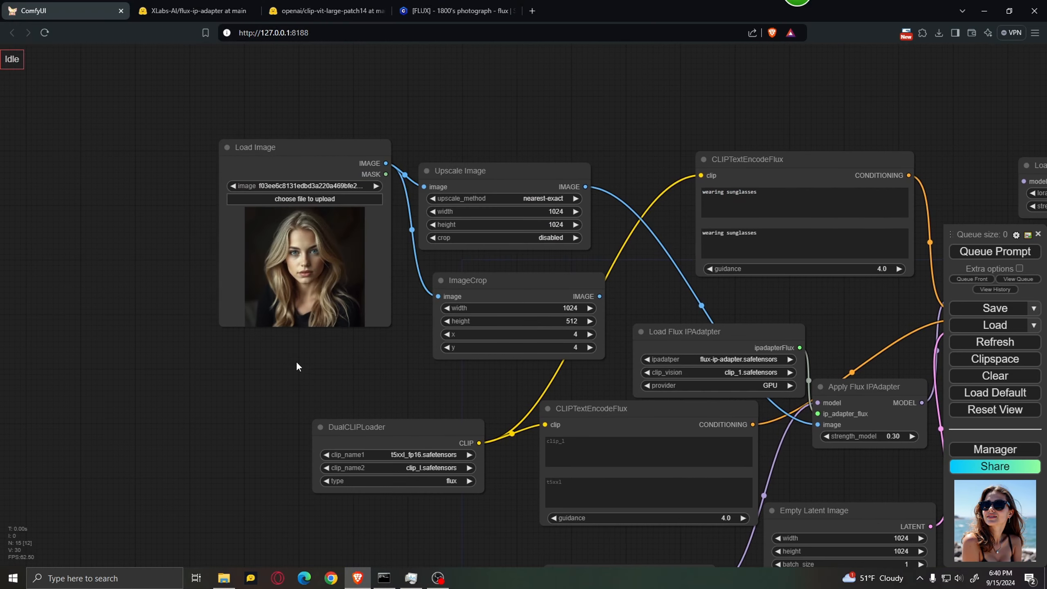
{"action": "scroll", "coordinate": [297, 363], "scroll_direction": "up", "scroll_amount": 5}
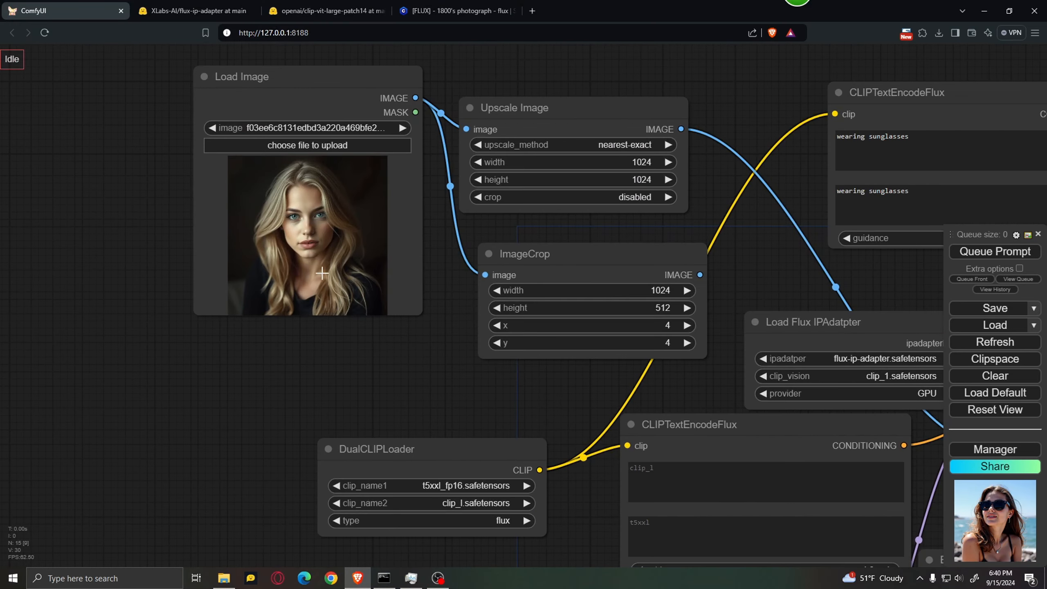
{"action": "scroll", "coordinate": [471, 336], "scroll_direction": "down", "scroll_amount": 5}
Step: Raise the Apply Flux IPAdapter node's strength_model to 0.90 and queue the workflow with the new reference portrait
{"action": "left_click_drag", "start_coordinate": [669, 169], "coordinate": [408, 119]}
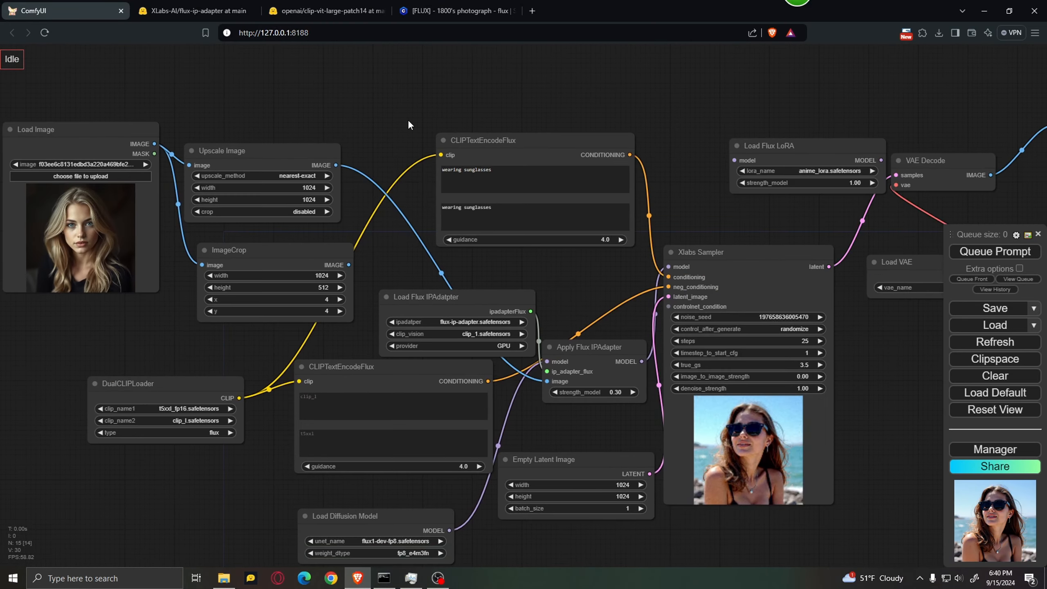
{"action": "left_click_drag", "start_coordinate": [560, 296], "coordinate": [508, 211]}
{"action": "left_click", "coordinate": [520, 323]}
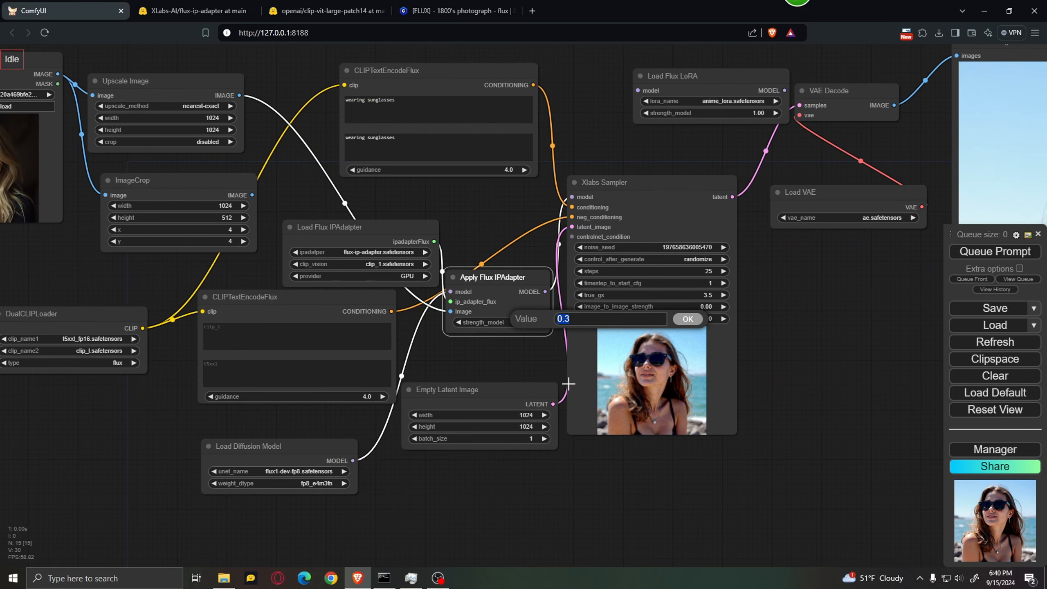
{"action": "type", "text": "0"}
{"action": "left_click", "coordinate": [693, 320]}
{"action": "left_click_drag", "start_coordinate": [878, 285], "coordinate": [590, 296]}
{"action": "scroll", "coordinate": [686, 293], "scroll_direction": "down", "scroll_amount": 2}
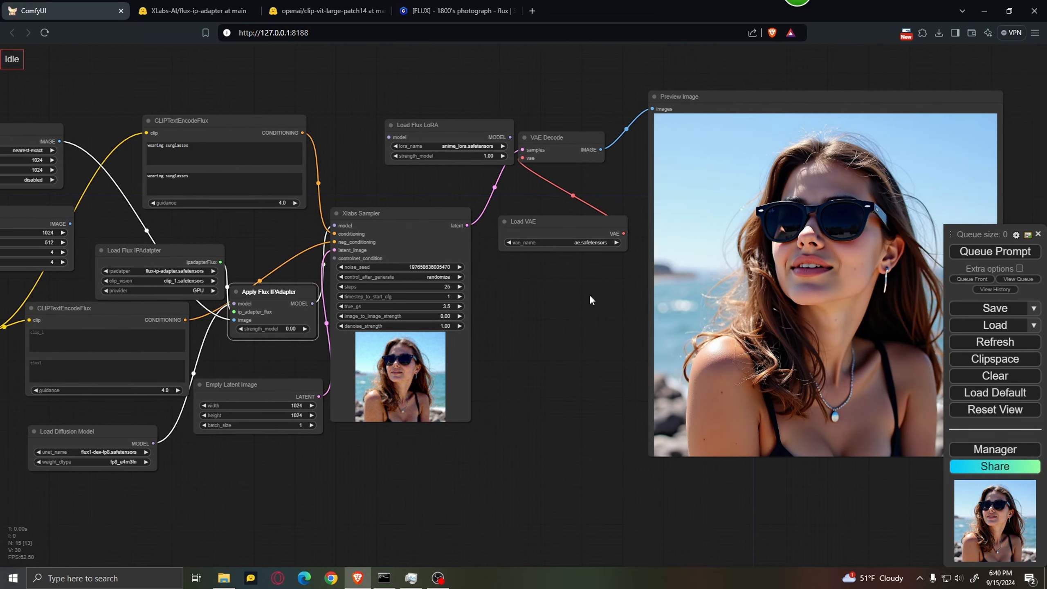
{"action": "left_click", "coordinate": [986, 254]}
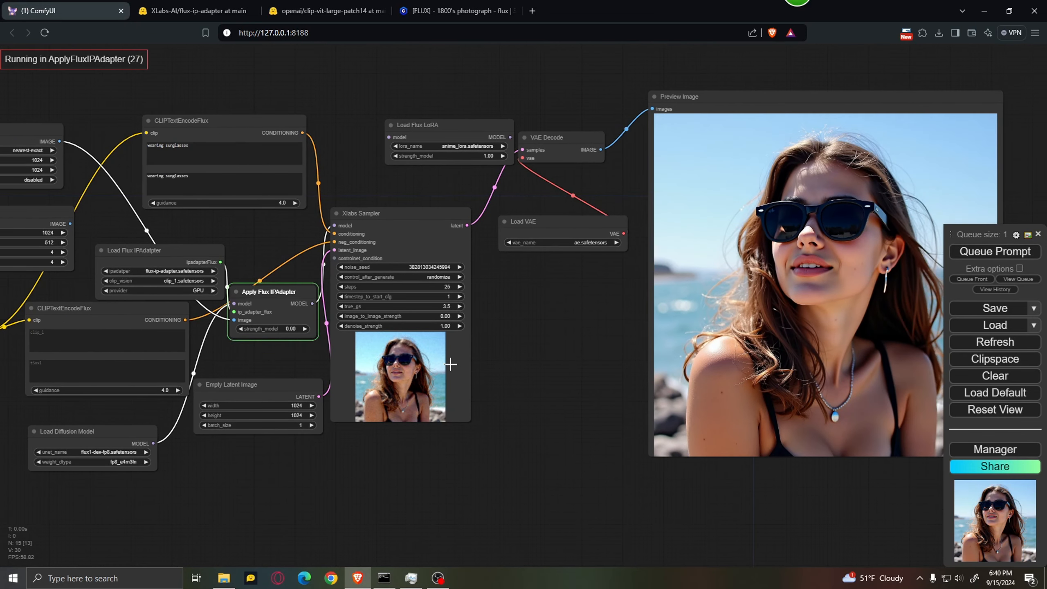
Step: Examine the picture generated from the blonde portrait in the Preview Image node, along with the adapter and sampler settings
{"action": "left_click_drag", "start_coordinate": [541, 348], "coordinate": [466, 348]}
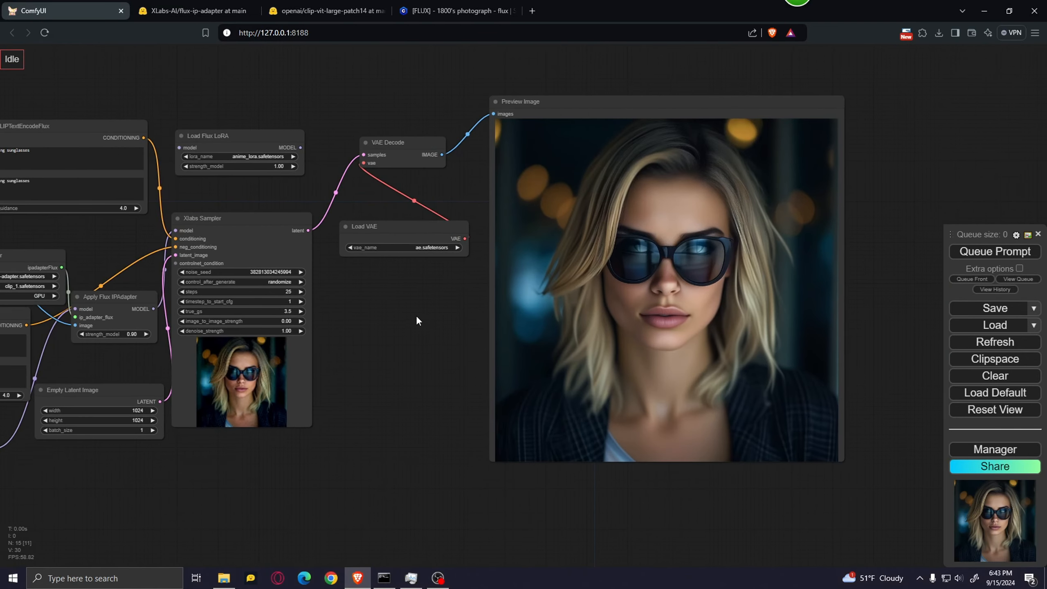
{"action": "left_click_drag", "start_coordinate": [417, 321], "coordinate": [275, 320]}
{"action": "scroll", "coordinate": [615, 276], "scroll_direction": "up", "scroll_amount": 3}
{"action": "scroll", "coordinate": [619, 277], "scroll_direction": "down", "scroll_amount": 2}
{"action": "scroll", "coordinate": [390, 323], "scroll_direction": "down", "scroll_amount": 5}
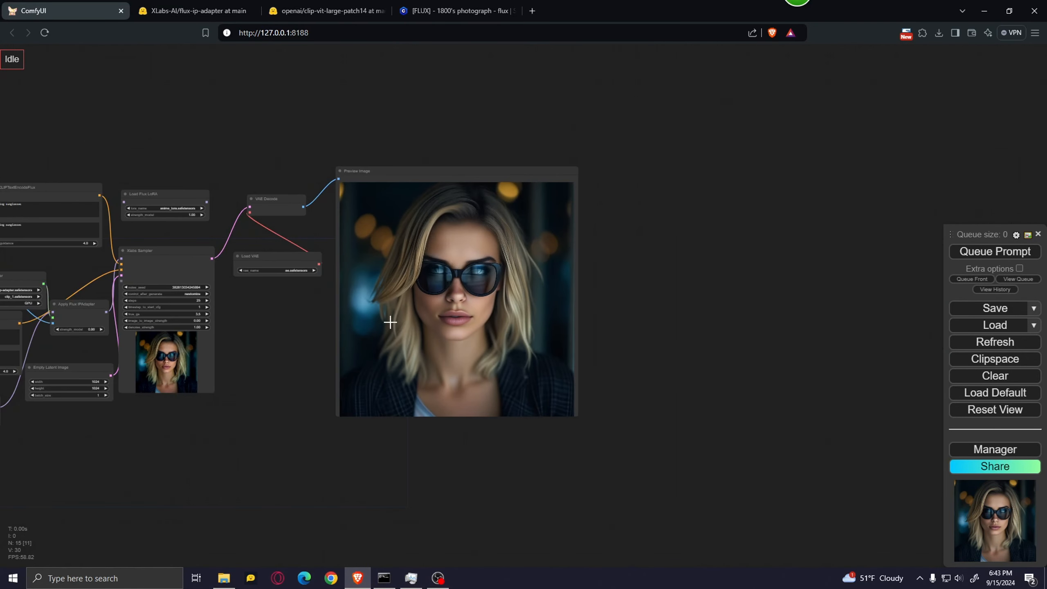
{"action": "left_click_drag", "start_coordinate": [390, 322], "coordinate": [294, 347]}
{"action": "scroll", "coordinate": [393, 346], "scroll_direction": "up", "scroll_amount": 4}
{"action": "scroll", "coordinate": [617, 260], "scroll_direction": "up", "scroll_amount": 4}
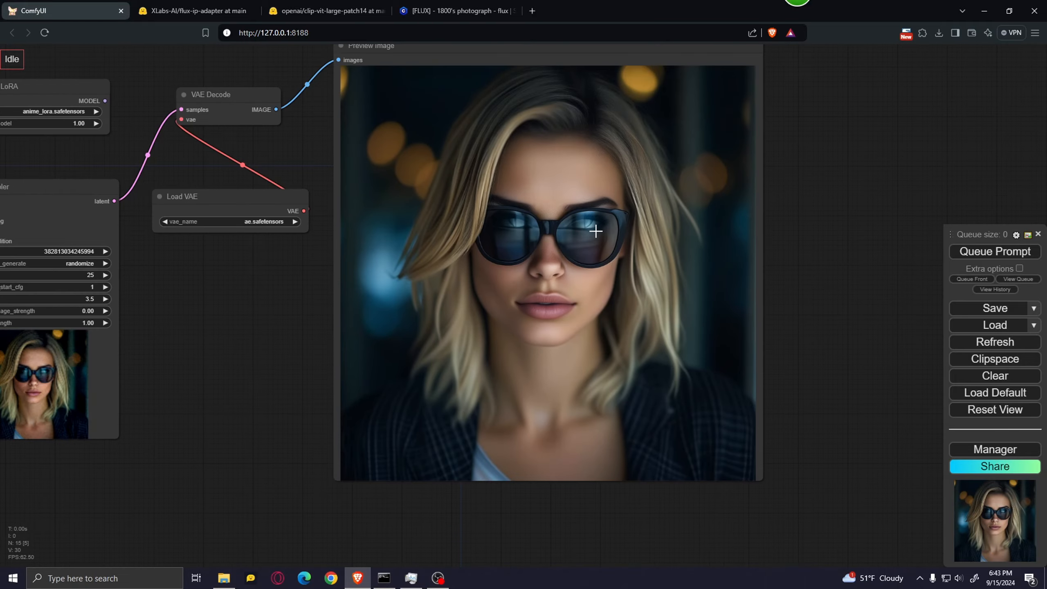
{"action": "scroll", "coordinate": [601, 231], "scroll_direction": "down", "scroll_amount": 5}
{"action": "left_click_drag", "start_coordinate": [360, 300], "coordinate": [680, 312]}
{"action": "scroll", "coordinate": [475, 344], "scroll_direction": "up", "scroll_amount": 5}
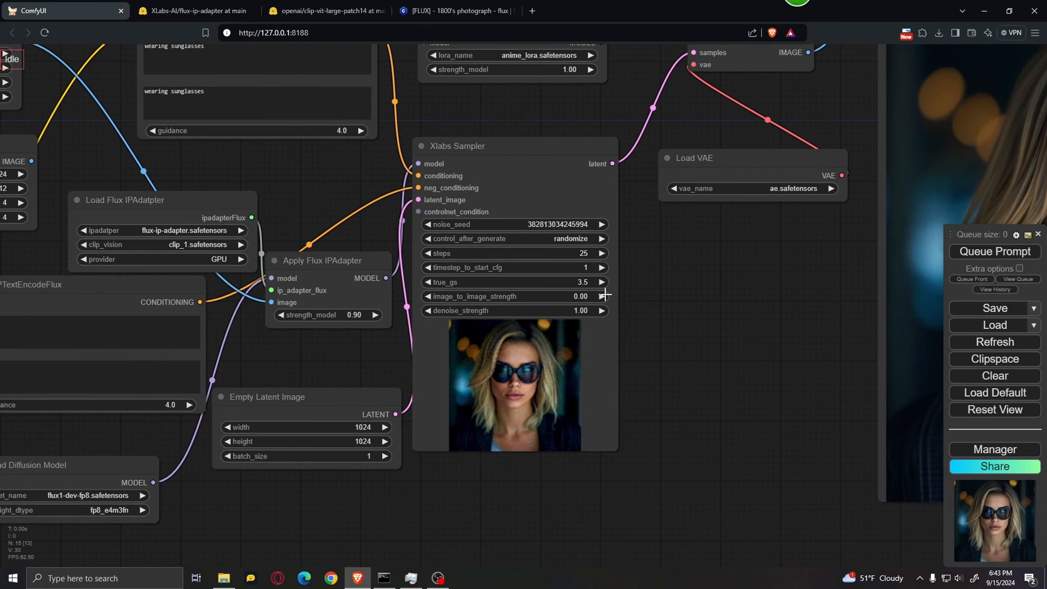
{"action": "scroll", "coordinate": [763, 277], "scroll_direction": "down", "scroll_amount": 3}
{"action": "left_click_drag", "start_coordinate": [808, 308], "coordinate": [723, 315]}
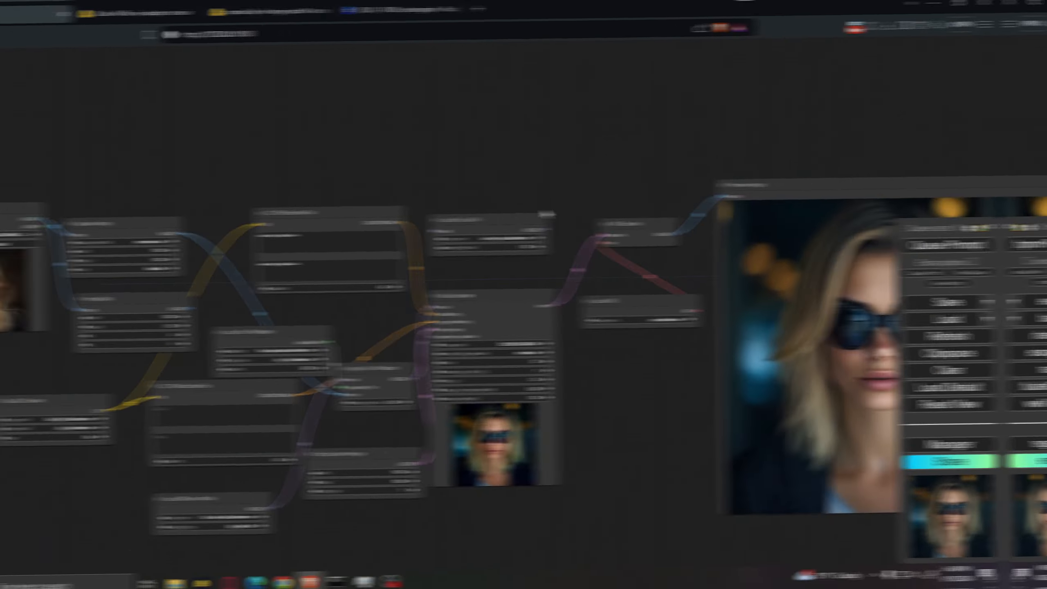
Step: Move the Load Flux LoRA node below the Empty Latent Image node and connect the Load Diffusion Model's MODEL output to its model input
{"action": "scroll", "coordinate": [629, 281], "scroll_direction": "up", "scroll_amount": 8}
{"action": "left_click_drag", "start_coordinate": [544, 301], "coordinate": [571, 282]}
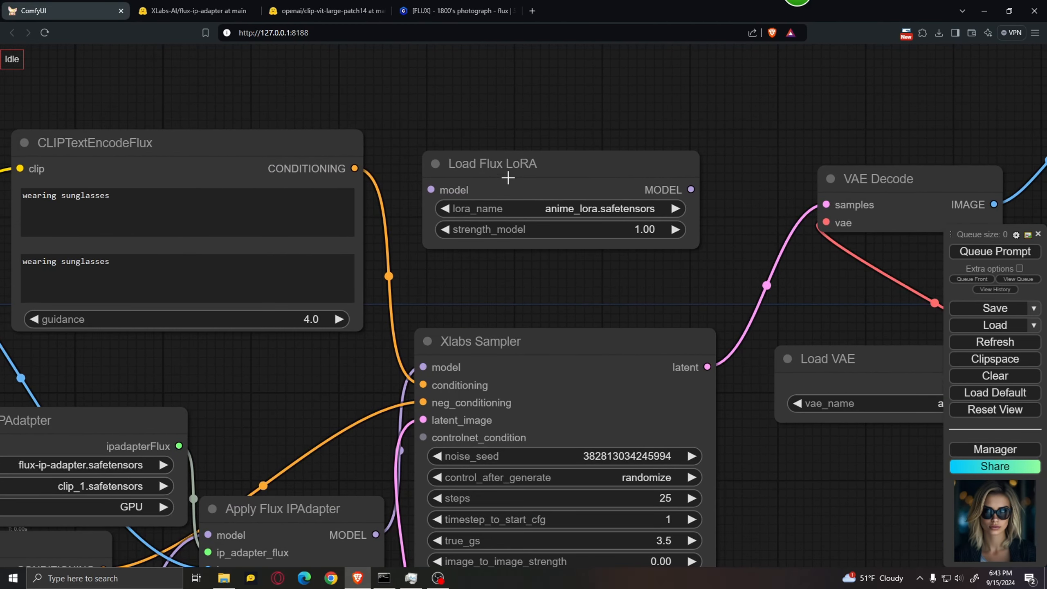
{"action": "scroll", "coordinate": [532, 175], "scroll_direction": "down", "scroll_amount": 6}
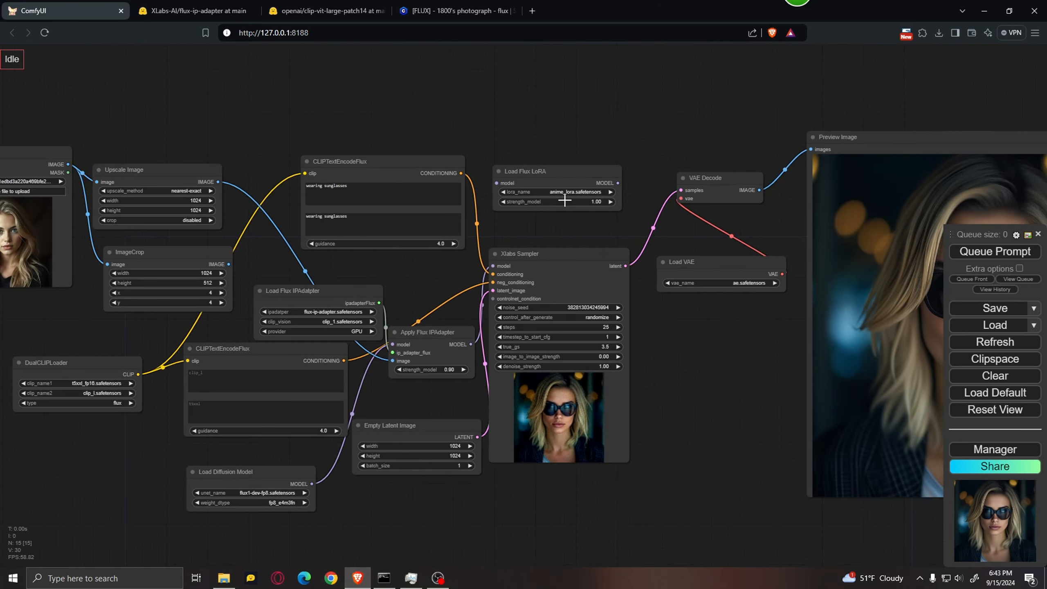
{"action": "left_click_drag", "start_coordinate": [562, 175], "coordinate": [429, 508]}
{"action": "scroll", "coordinate": [618, 400], "scroll_direction": "up", "scroll_amount": 3}
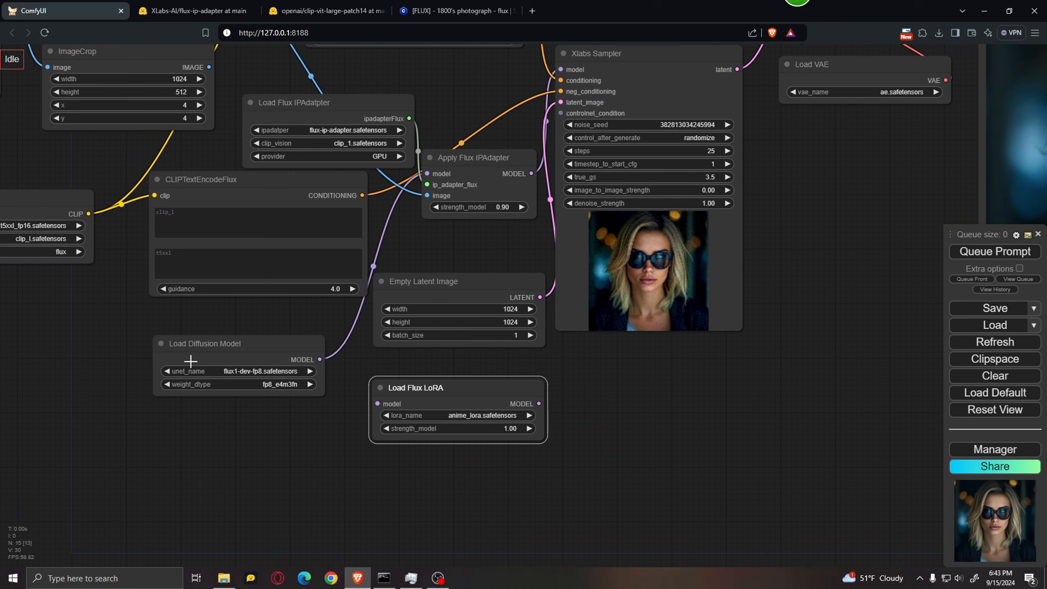
{"action": "left_click_drag", "start_coordinate": [320, 360], "coordinate": [378, 405]}
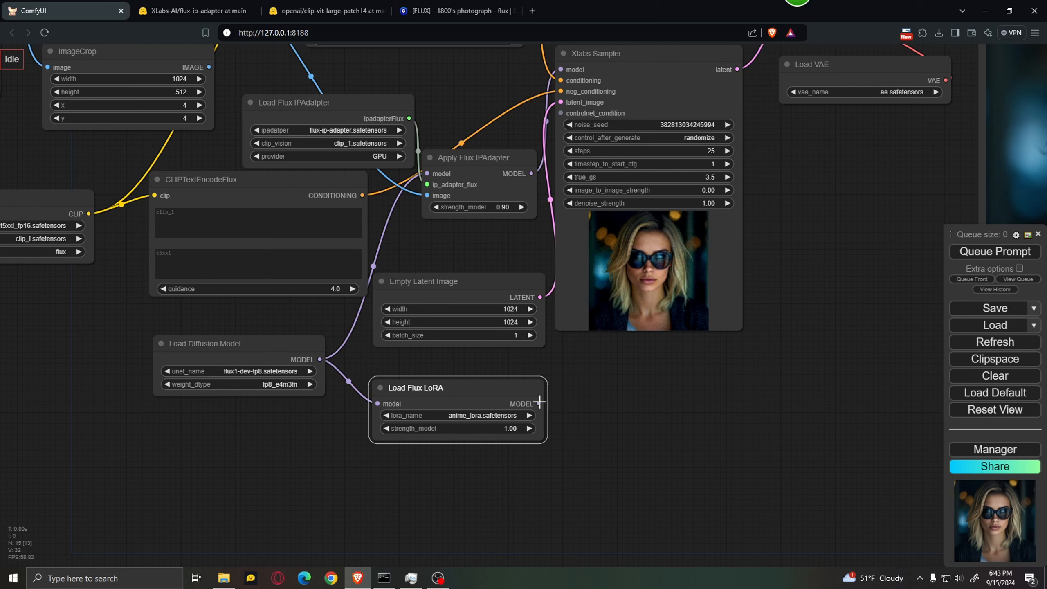
Step: Connect the Load Flux LoRA node's MODEL output to Apply Flux IPAdapter's model input and move the LoRA node closer to Load Diffusion Model
{"action": "left_click_drag", "start_coordinate": [539, 404], "coordinate": [427, 174]}
{"action": "left_click_drag", "start_coordinate": [639, 407], "coordinate": [660, 399]}
{"action": "left_click_drag", "start_coordinate": [520, 384], "coordinate": [495, 361]}
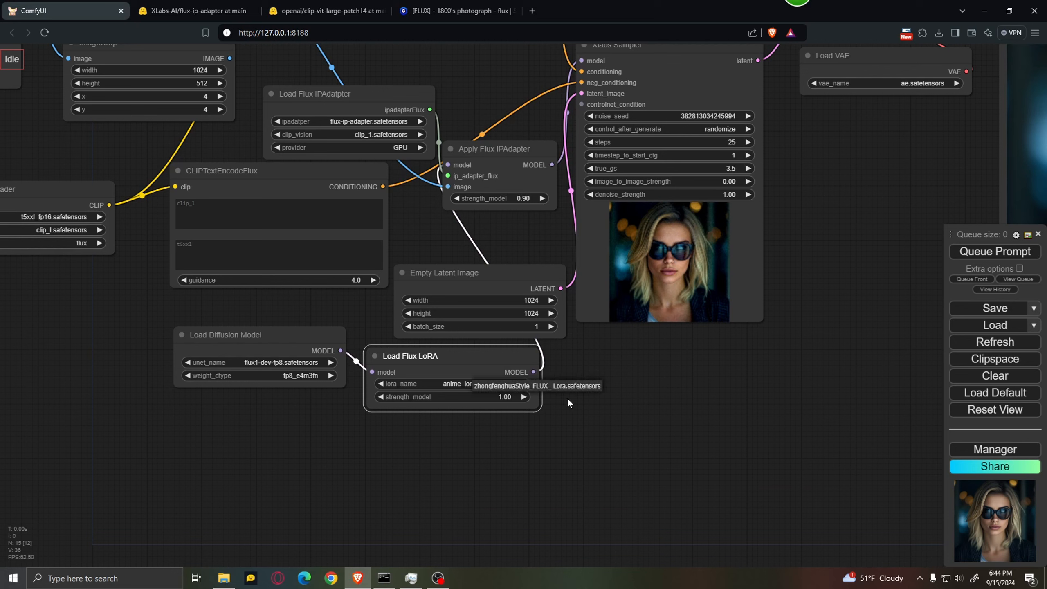
{"action": "left_click", "coordinate": [592, 423]}
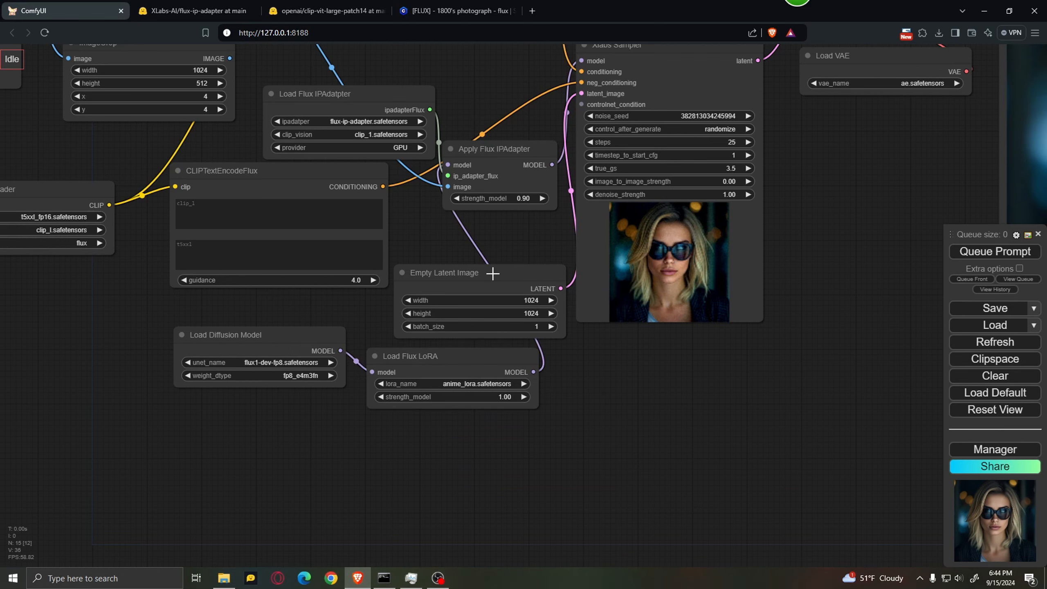
Step: Switch to the Civitai page of the [FLUX] - 1800's photograph LoRA, browse its sample images and start its download
{"action": "left_click", "coordinate": [448, 4]}
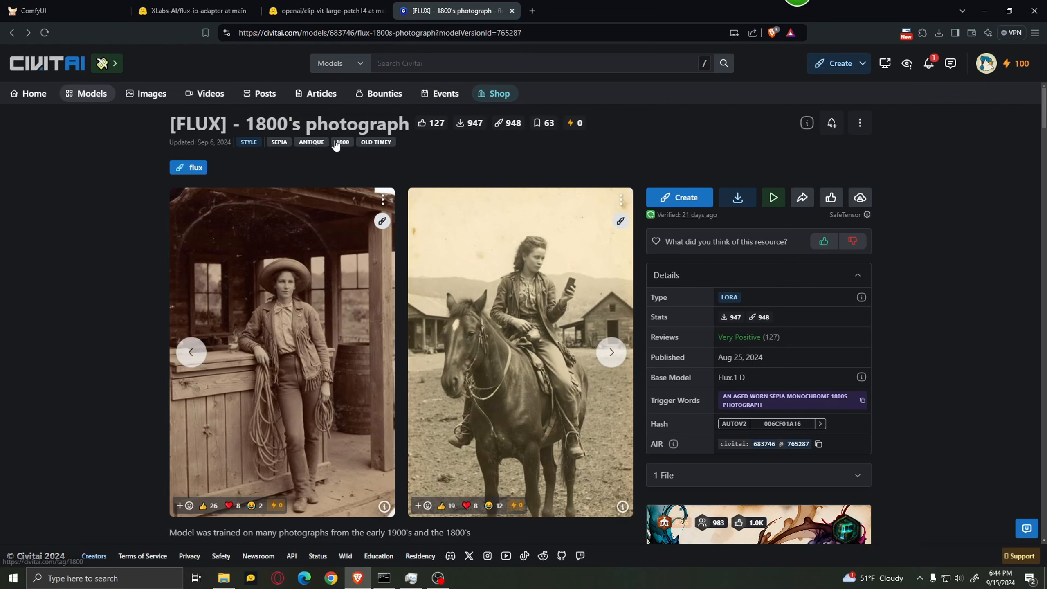
{"action": "left_click", "coordinate": [612, 351]}
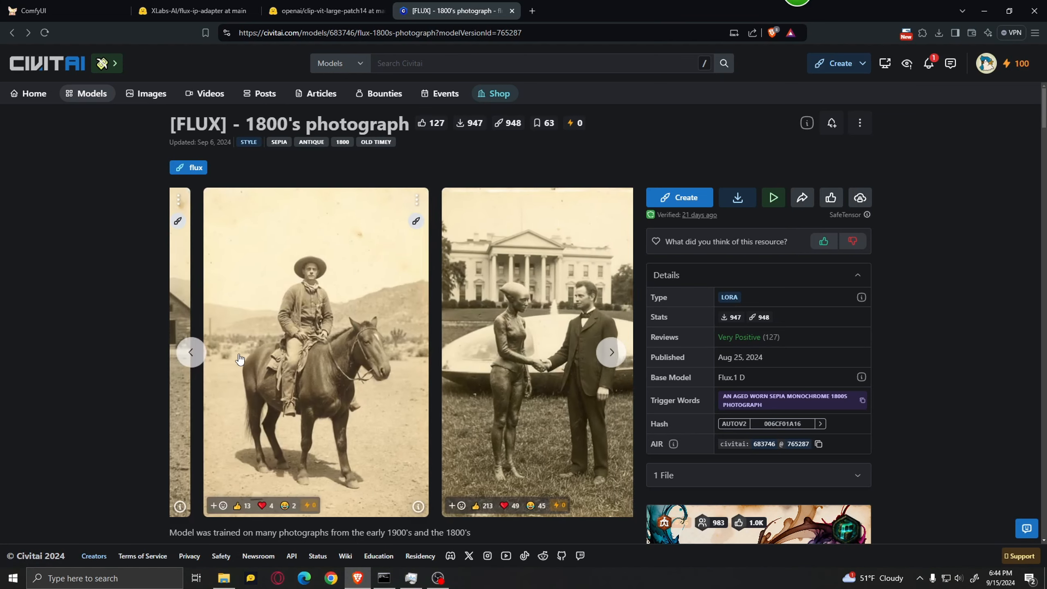
{"action": "left_click", "coordinate": [738, 197]}
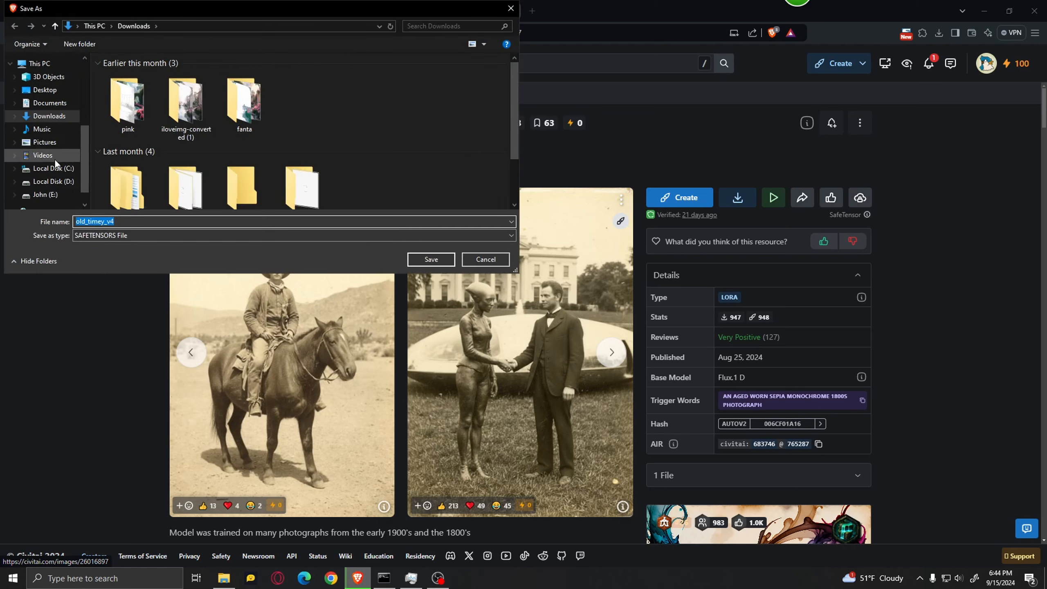
Step: Browse the save location for old_timey_v4 to the ComfyUI\models\xlabs\loras folder on the E: drive
{"action": "scroll", "coordinate": [41, 182], "scroll_direction": "down", "scroll_amount": 1}
{"action": "left_click", "coordinate": [41, 178]}
{"action": "double_click", "coordinate": [457, 139]}
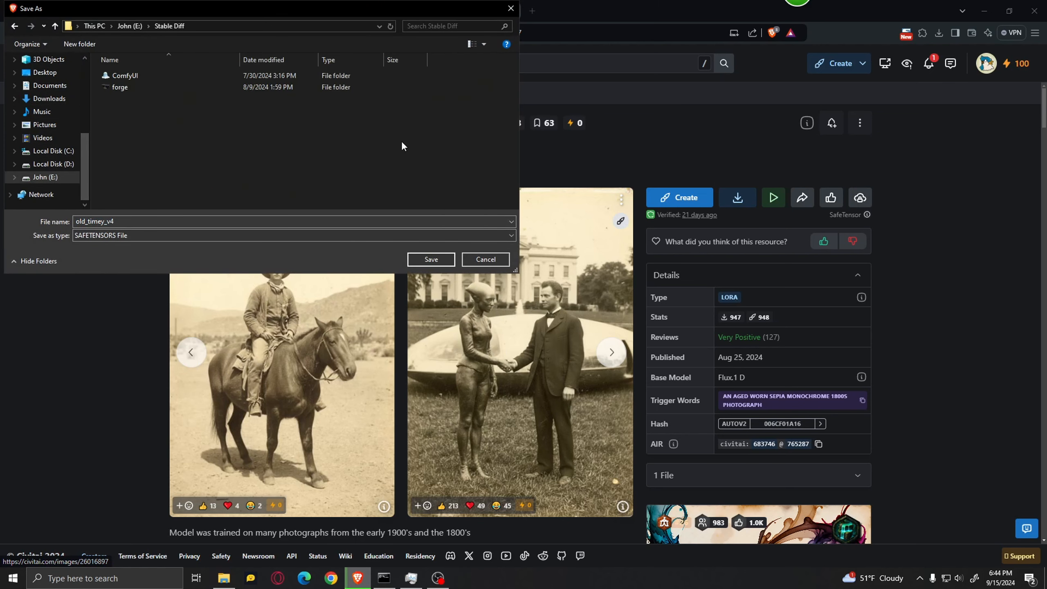
{"action": "double_click", "coordinate": [154, 77]}
{"action": "double_click", "coordinate": [154, 76]}
{"action": "double_click", "coordinate": [153, 75]}
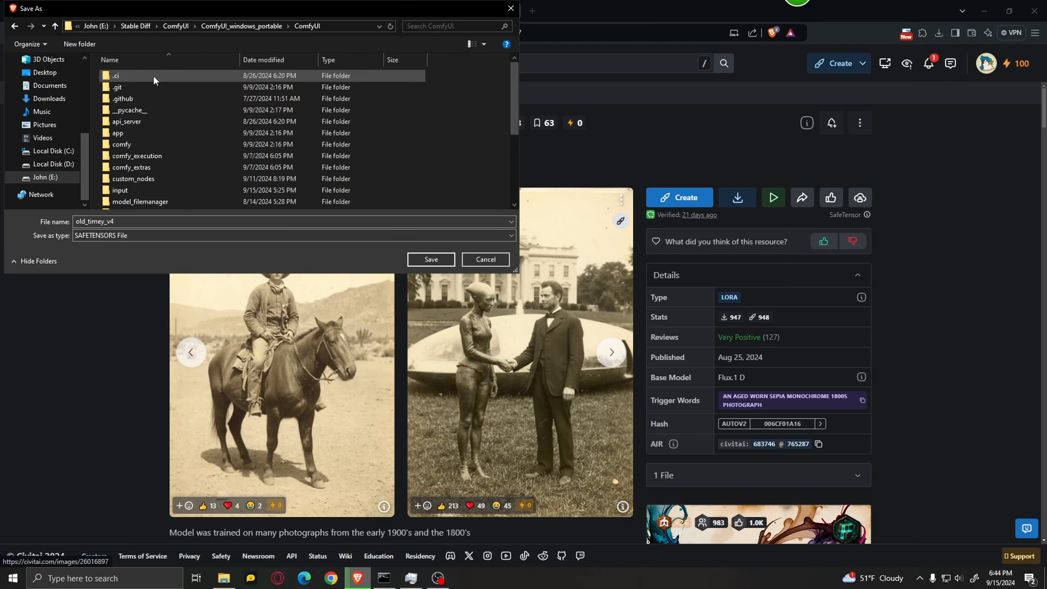
{"action": "scroll", "coordinate": [147, 150], "scroll_direction": "down", "scroll_amount": 4}
{"action": "scroll", "coordinate": [146, 142], "scroll_direction": "up", "scroll_amount": 1}
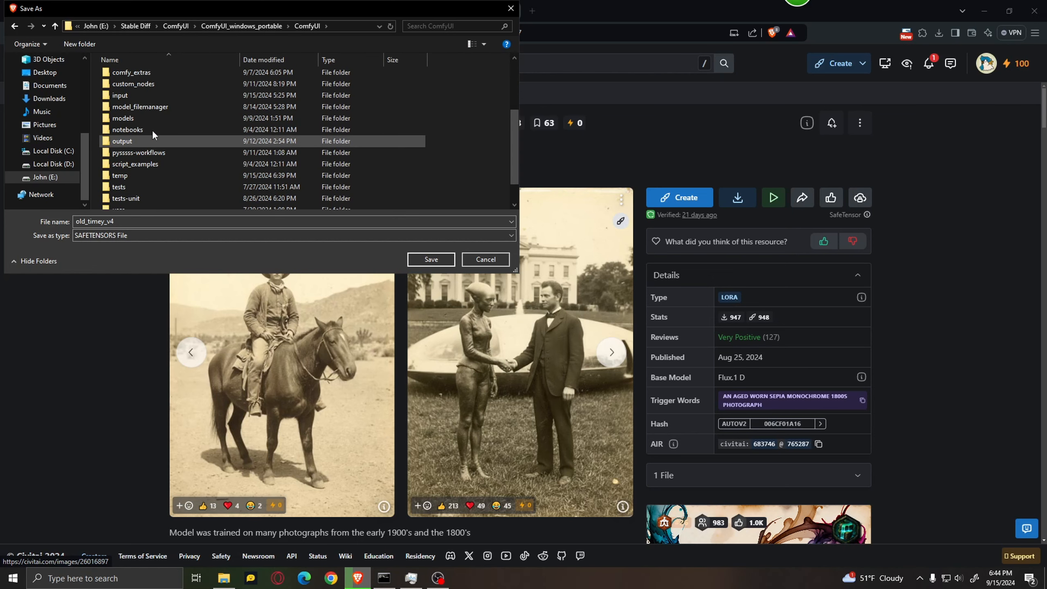
{"action": "double_click", "coordinate": [151, 115]}
{"action": "scroll", "coordinate": [151, 115], "scroll_direction": "down", "scroll_amount": 3}
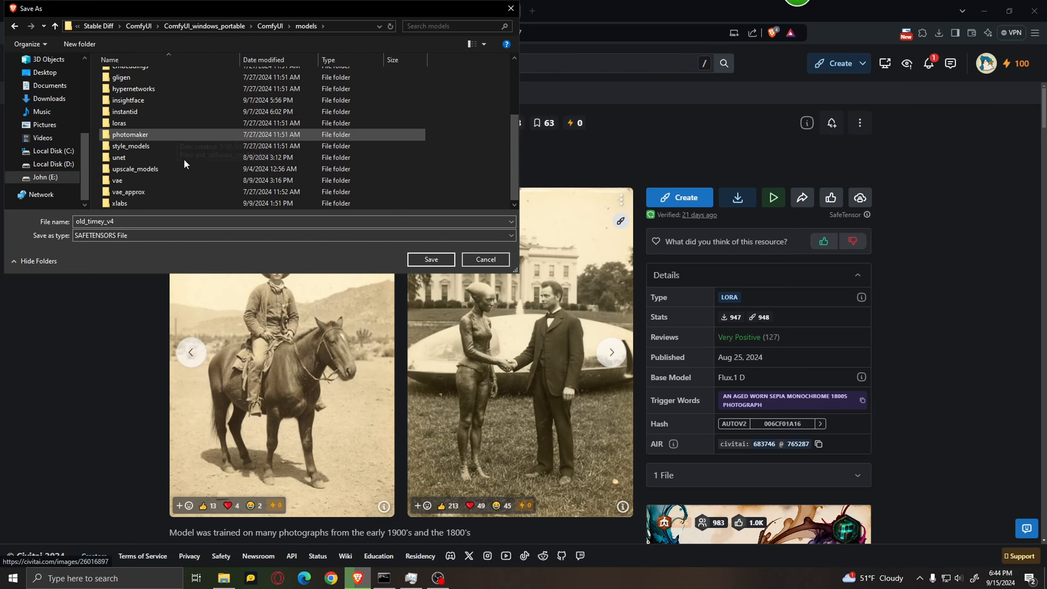
{"action": "double_click", "coordinate": [134, 202]}
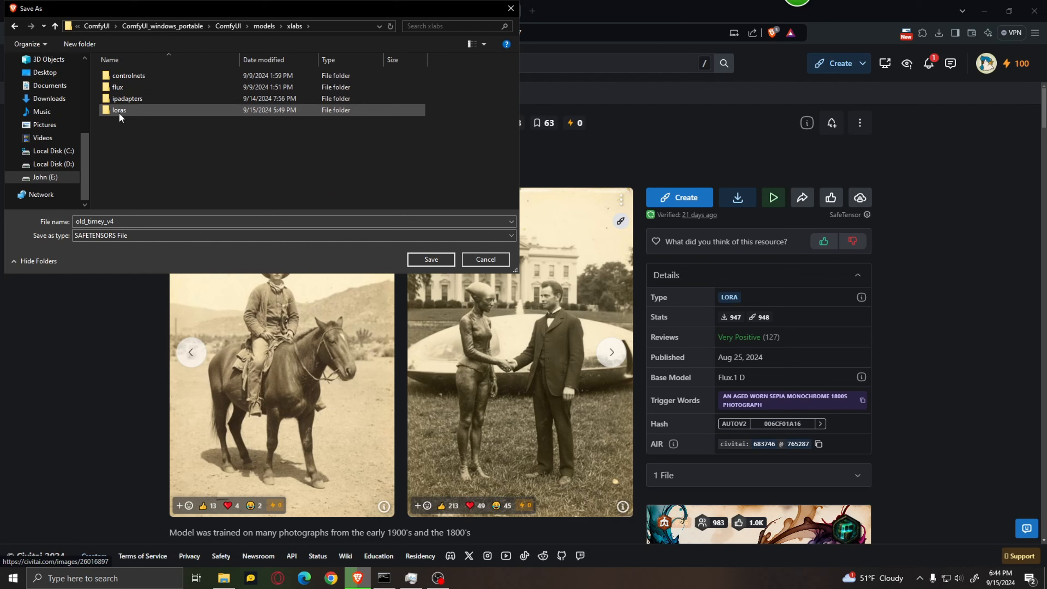
{"action": "double_click", "coordinate": [134, 109]}
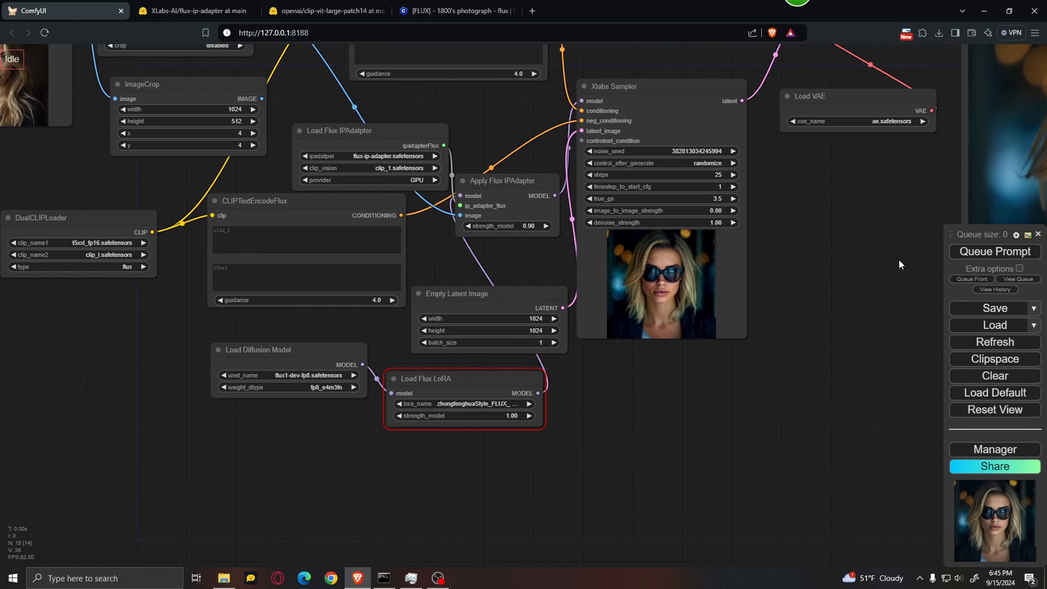
Step: Try to run the workflow with the zhongfenghuaStyle_FLUX_ LoRA and remove the Load Flux LoRA node
{"action": "left_click", "coordinate": [1002, 254]}
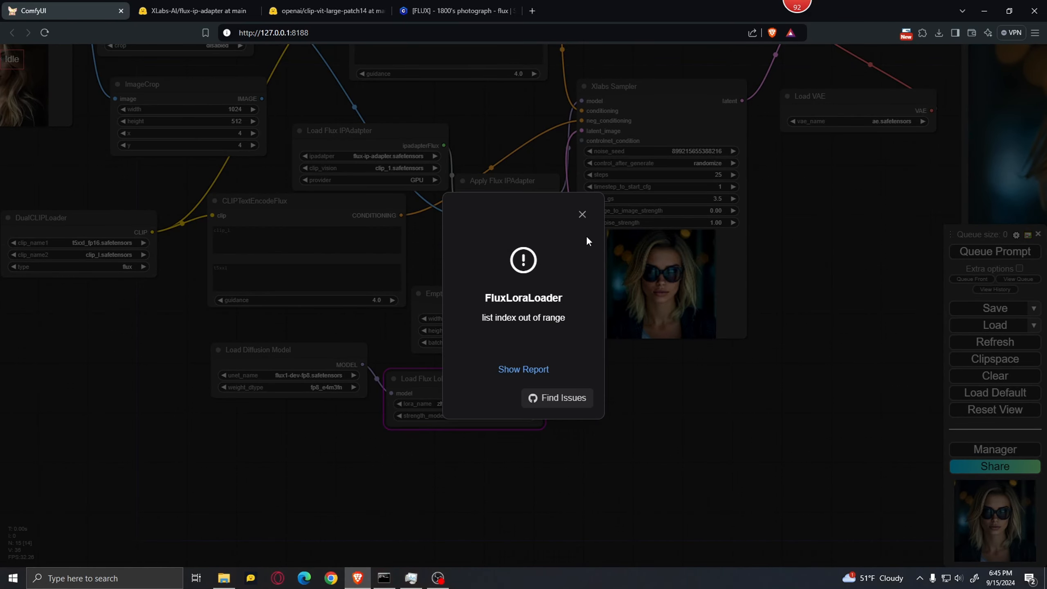
{"action": "left_click", "coordinate": [582, 213]}
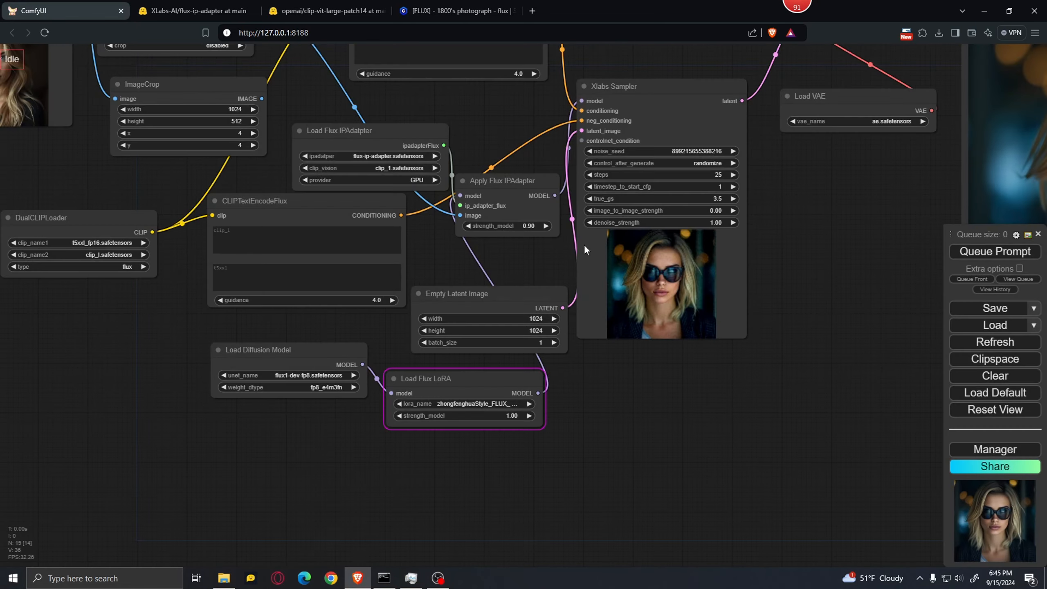
{"action": "left_click", "coordinate": [500, 378]}
{"action": "key", "text": "Delete"}
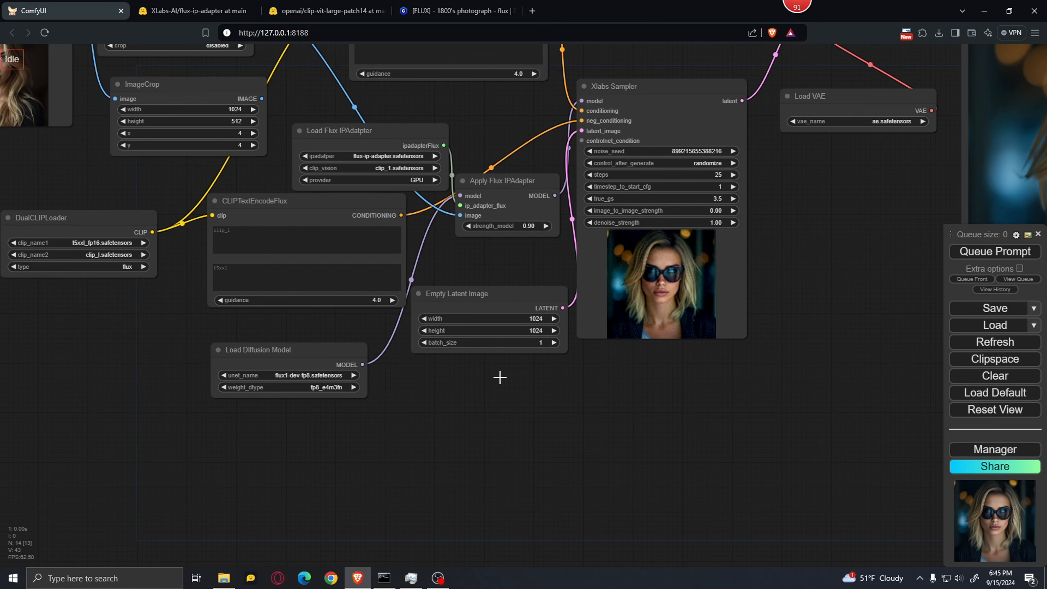
Step: Add a LoraLoaderModelOnly node and place it below the Empty Latent Image node
{"action": "double_click", "coordinate": [465, 400]}
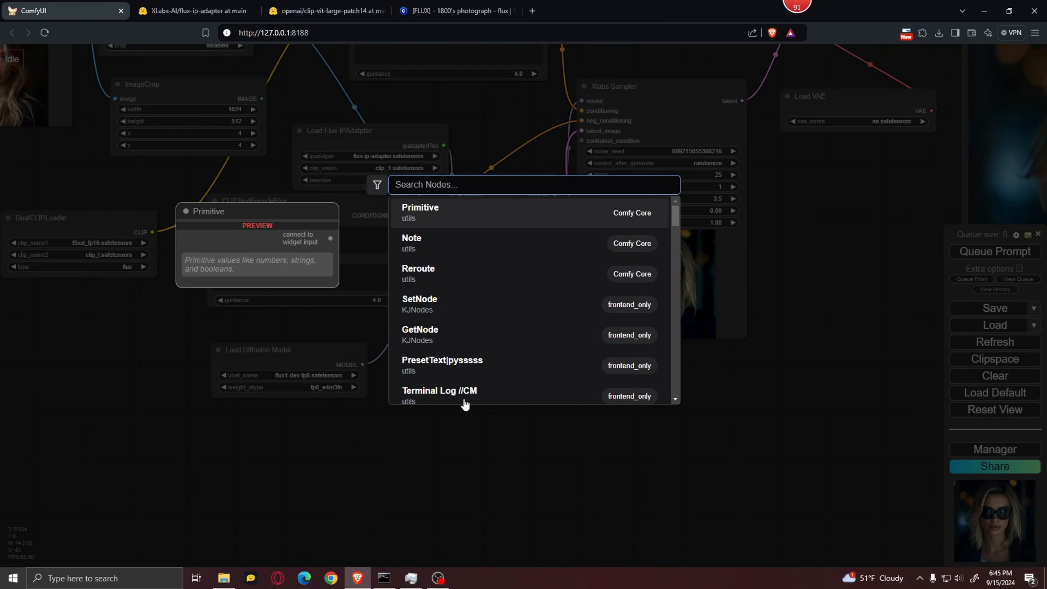
{"action": "type", "text": "lora"}
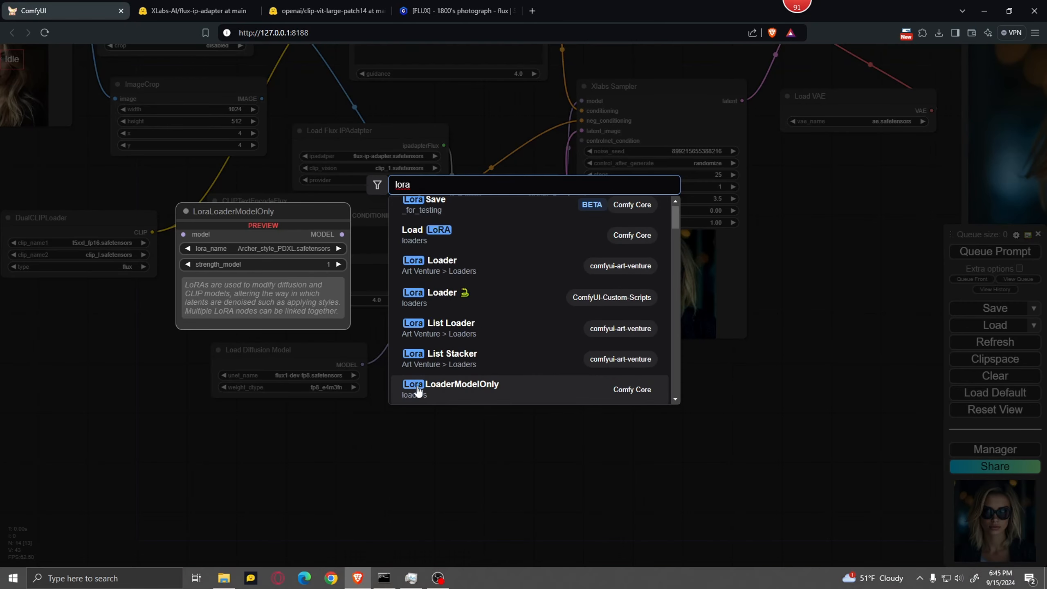
{"action": "left_click", "coordinate": [487, 388]}
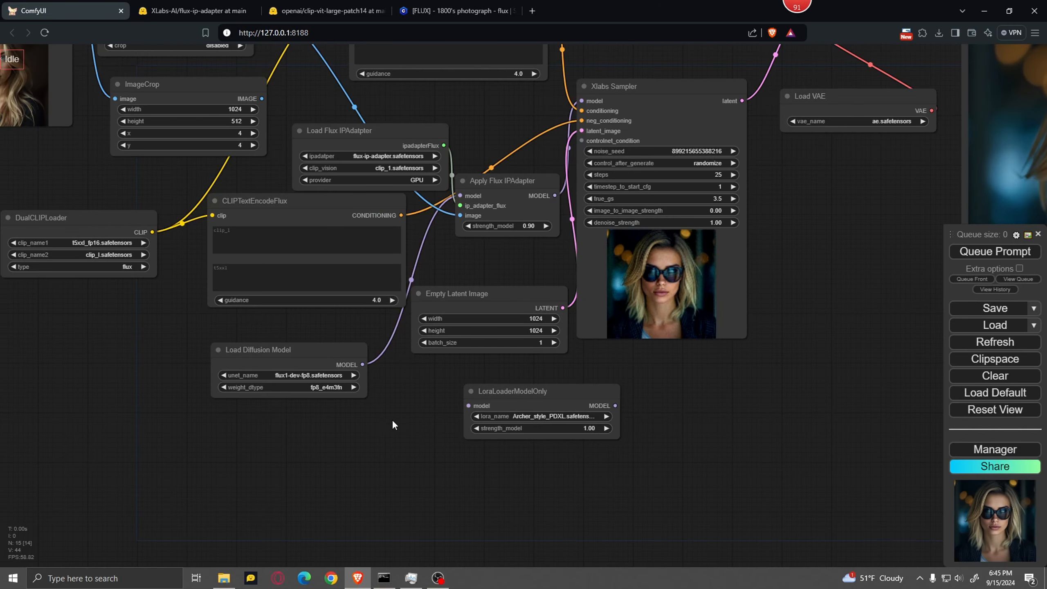
{"action": "left_click_drag", "start_coordinate": [422, 425], "coordinate": [392, 419]}
{"action": "left_click_drag", "start_coordinate": [524, 377], "coordinate": [493, 364]}
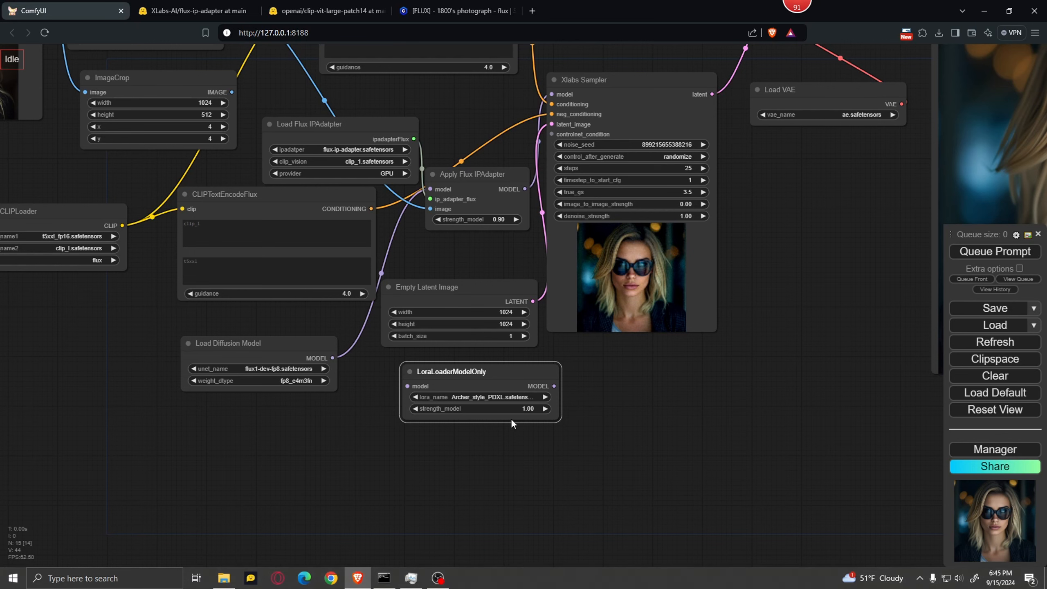
Step: In File Explorer, transfer the zhongfenghuaStyle_FLUX_ Lora.safetensors file from models\xlabs\loras to models\loras and close the window
{"action": "key", "text": "alt+Tab"}
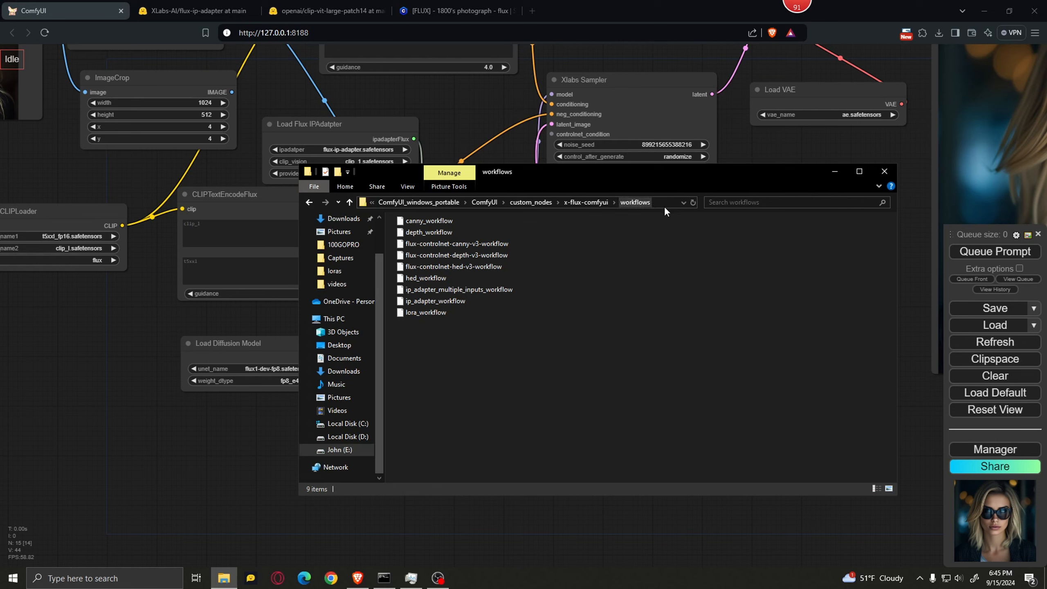
{"action": "double_click", "coordinate": [429, 454]}
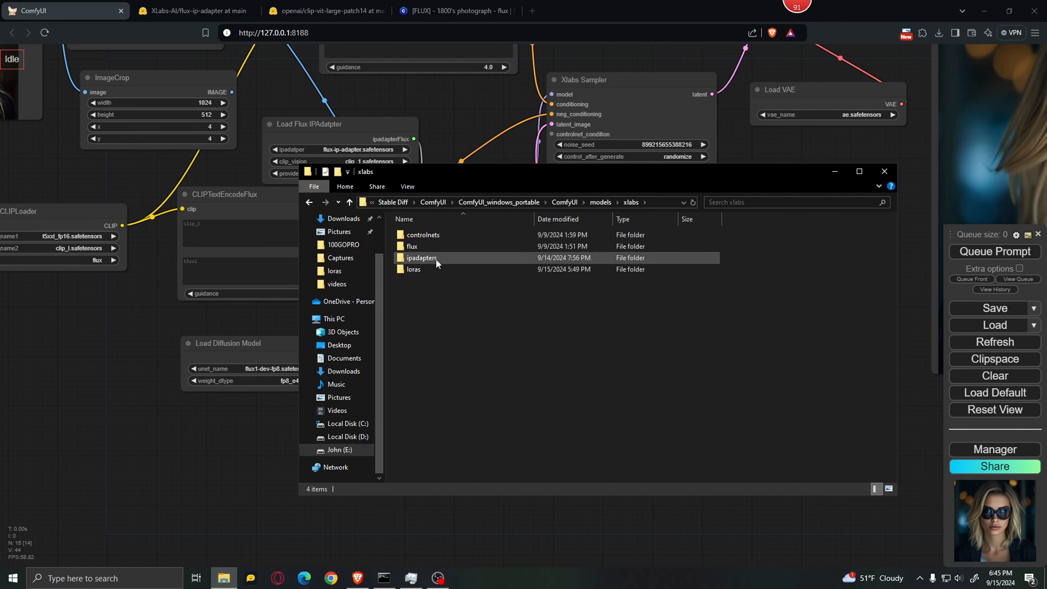
{"action": "double_click", "coordinate": [435, 269]}
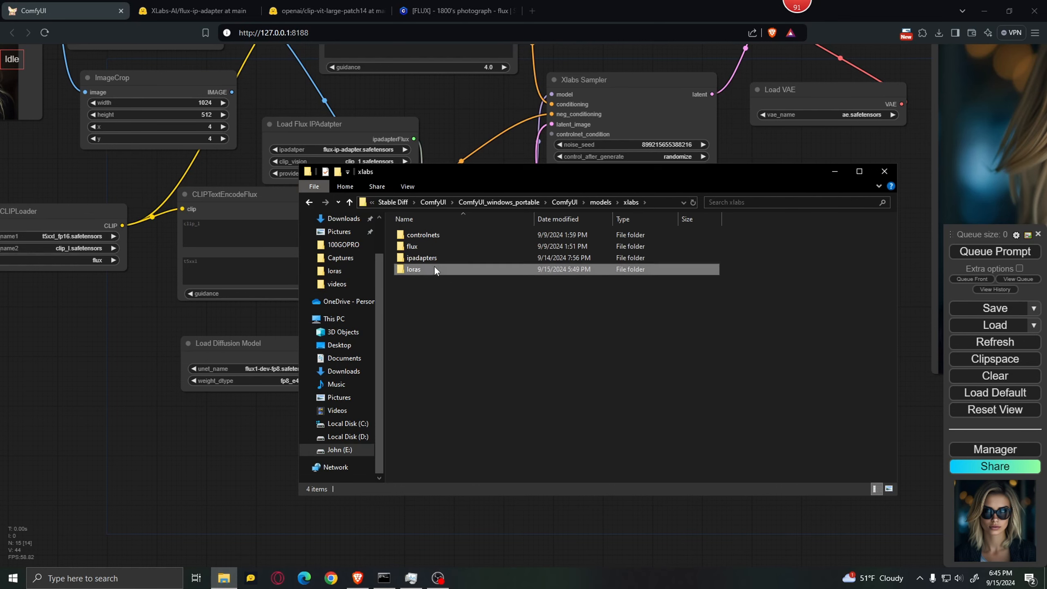
{"action": "left_click", "coordinate": [459, 236]}
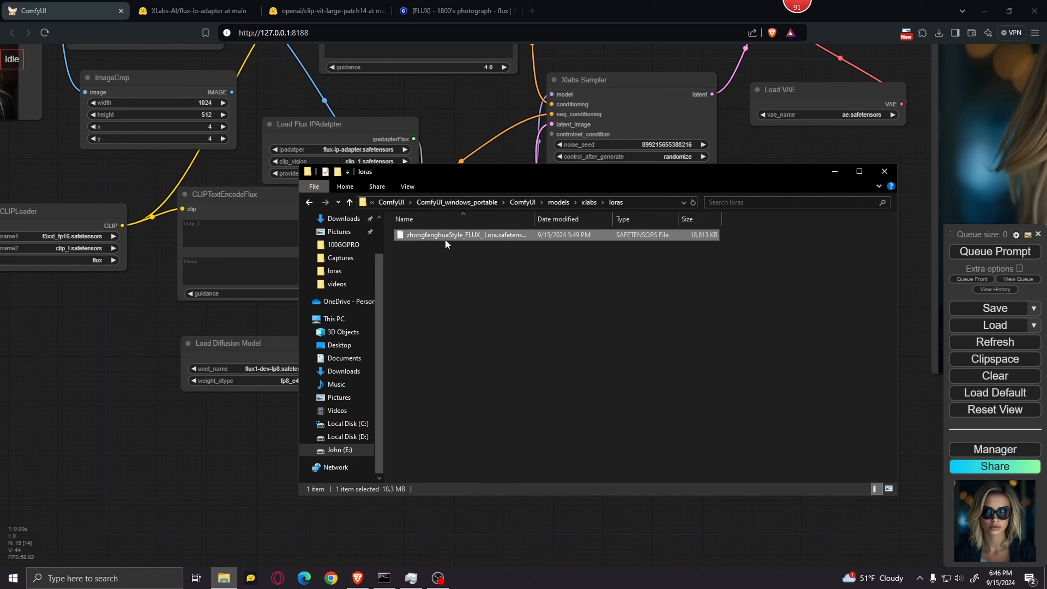
{"action": "left_click", "coordinate": [309, 202]}
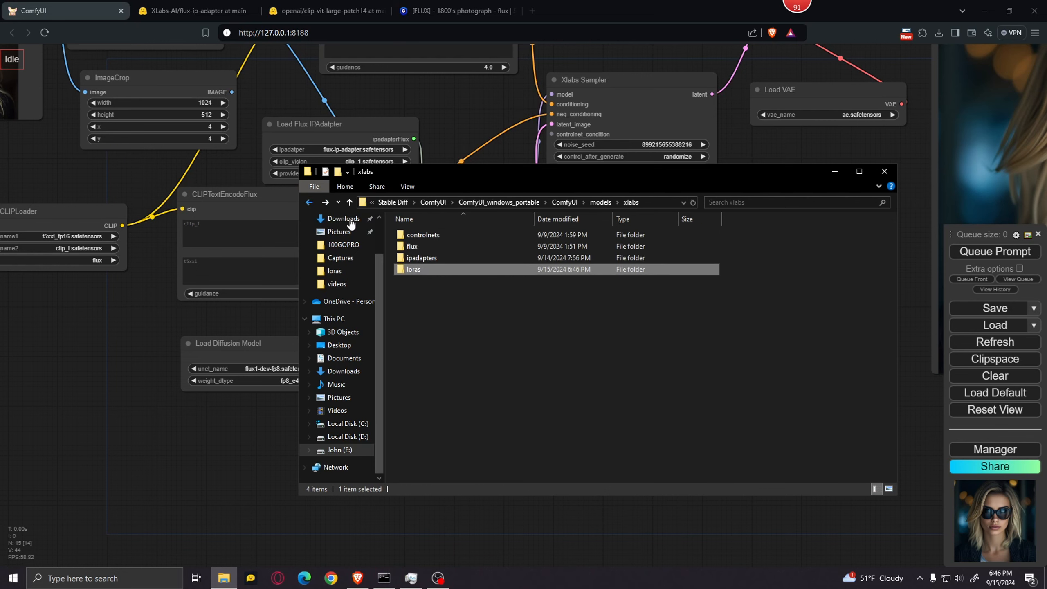
{"action": "left_click", "coordinate": [309, 202]}
{"action": "double_click", "coordinate": [429, 372]}
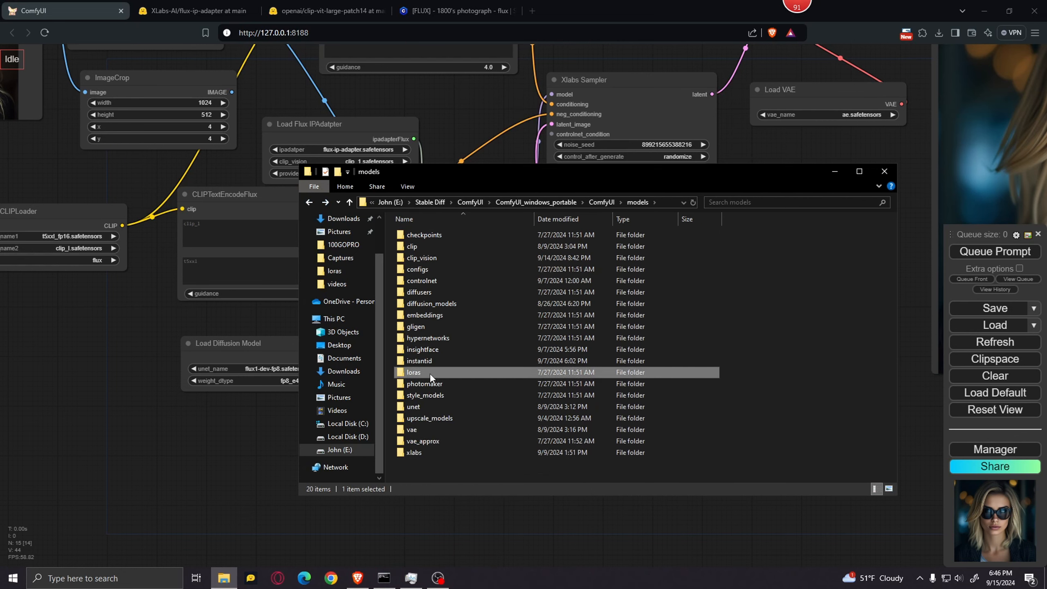
{"action": "key", "text": "ctrl+v"}
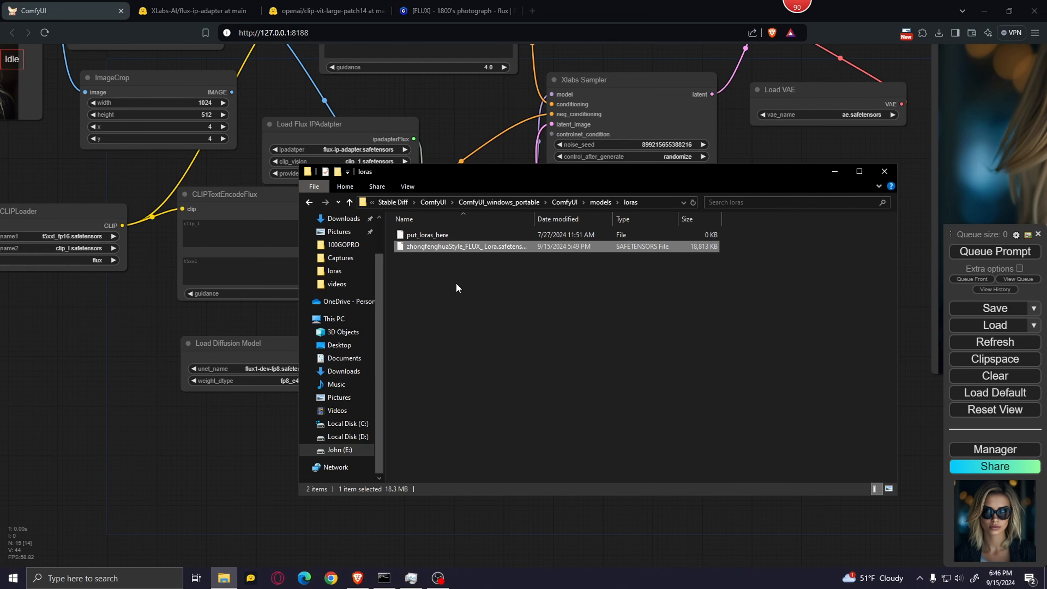
{"action": "left_click", "coordinate": [456, 284]}
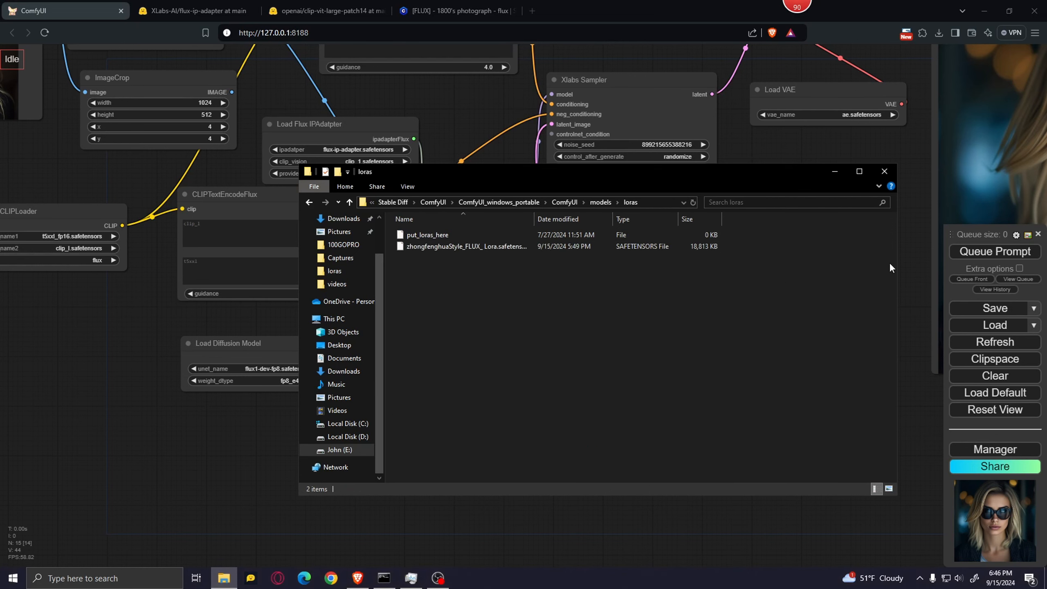
{"action": "left_click", "coordinate": [885, 171]}
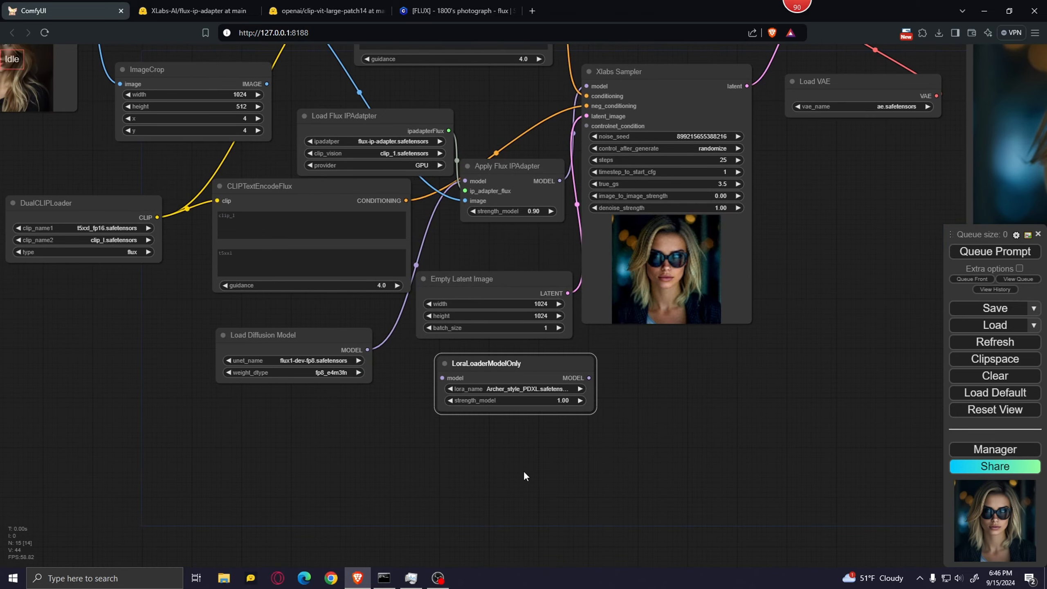
Step: Set the LoraLoaderModelOnly node to old_timey_v4.safetensors and wire it between Load Diffusion Model and Apply Flux IPAdapter's model input
{"action": "scroll", "coordinate": [524, 474], "scroll_direction": "up", "scroll_amount": 3}
{"action": "left_click", "coordinate": [510, 361]}
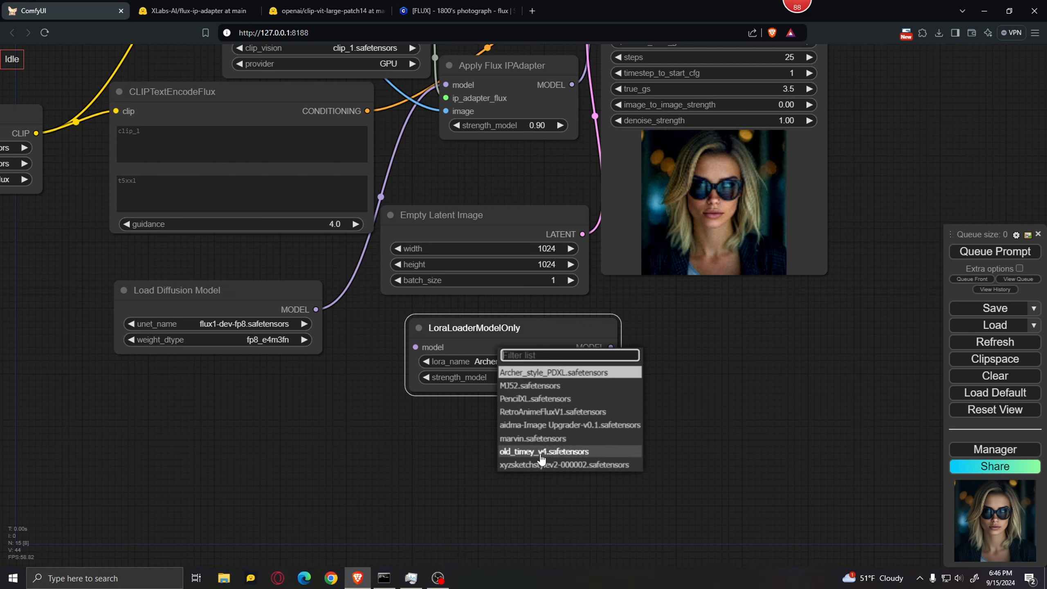
{"action": "left_click", "coordinate": [555, 451]}
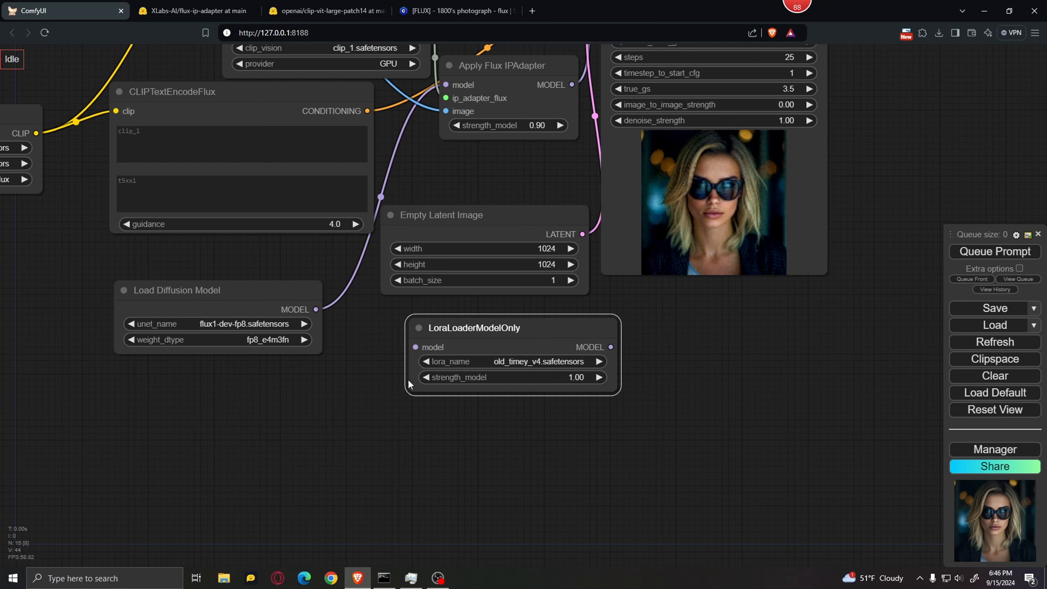
{"action": "left_click_drag", "start_coordinate": [316, 309], "coordinate": [416, 347]}
{"action": "left_click_drag", "start_coordinate": [612, 347], "coordinate": [446, 86]}
{"action": "scroll", "coordinate": [652, 334], "scroll_direction": "down", "scroll_amount": 2}
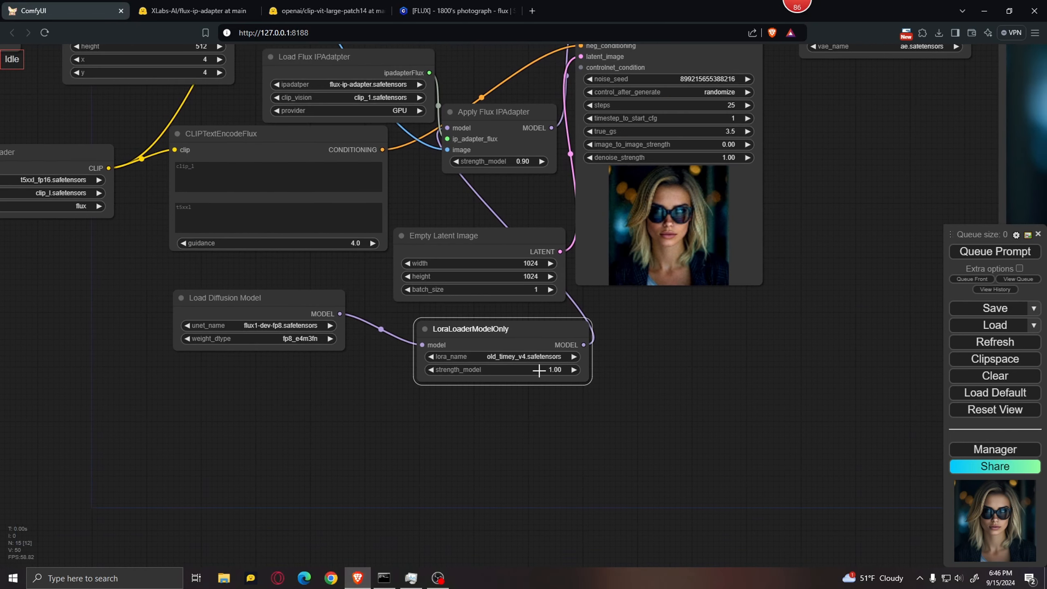
Step: Copy the trigger words of the 1800's photograph LoRA from its Civitai page
{"action": "left_click", "coordinate": [433, 6]}
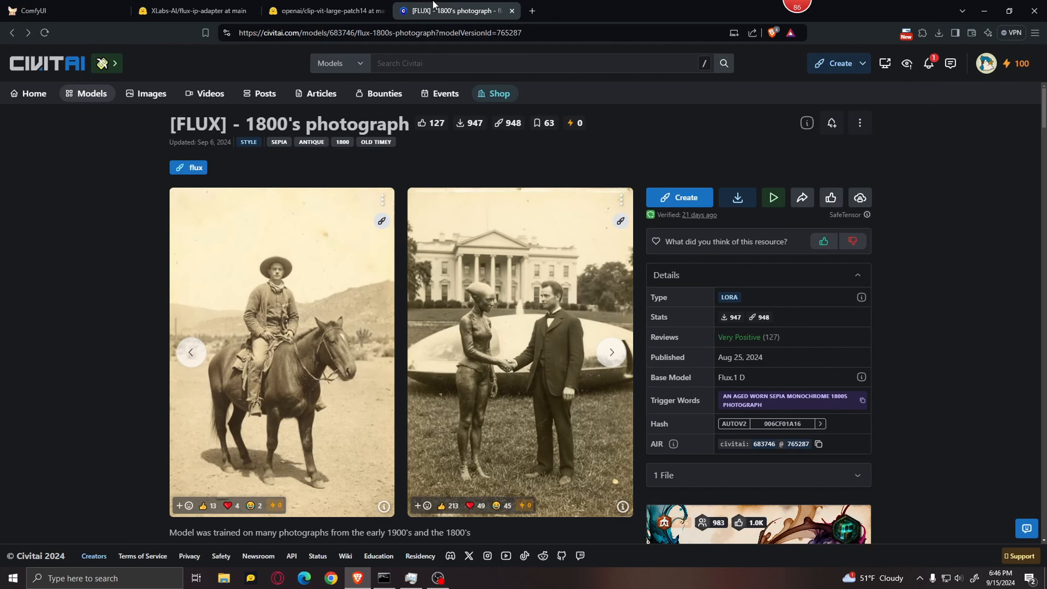
{"action": "scroll", "coordinate": [690, 425], "scroll_direction": "down", "scroll_amount": 2}
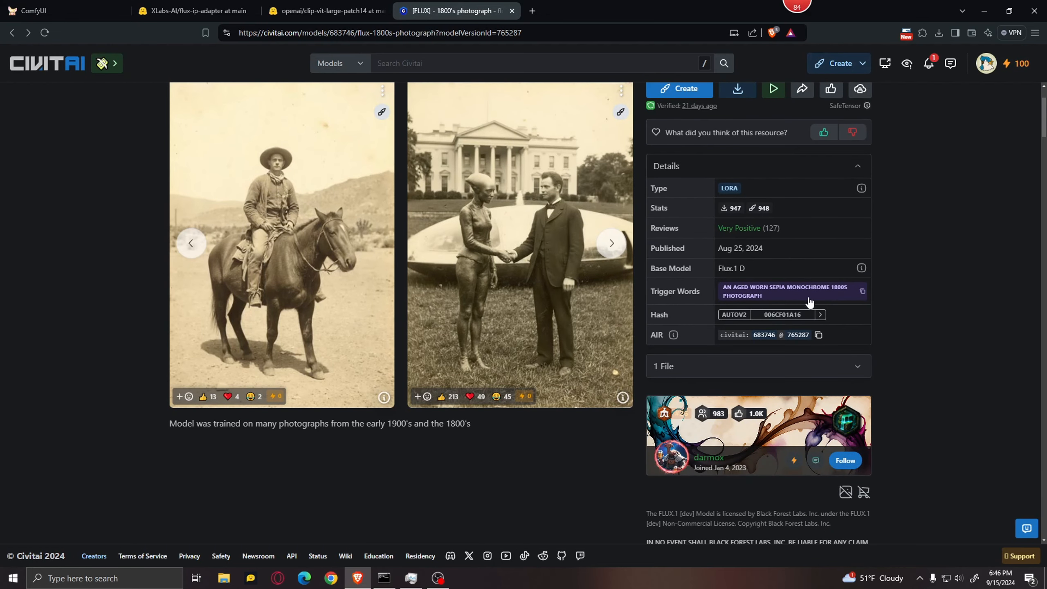
{"action": "left_click", "coordinate": [863, 293]}
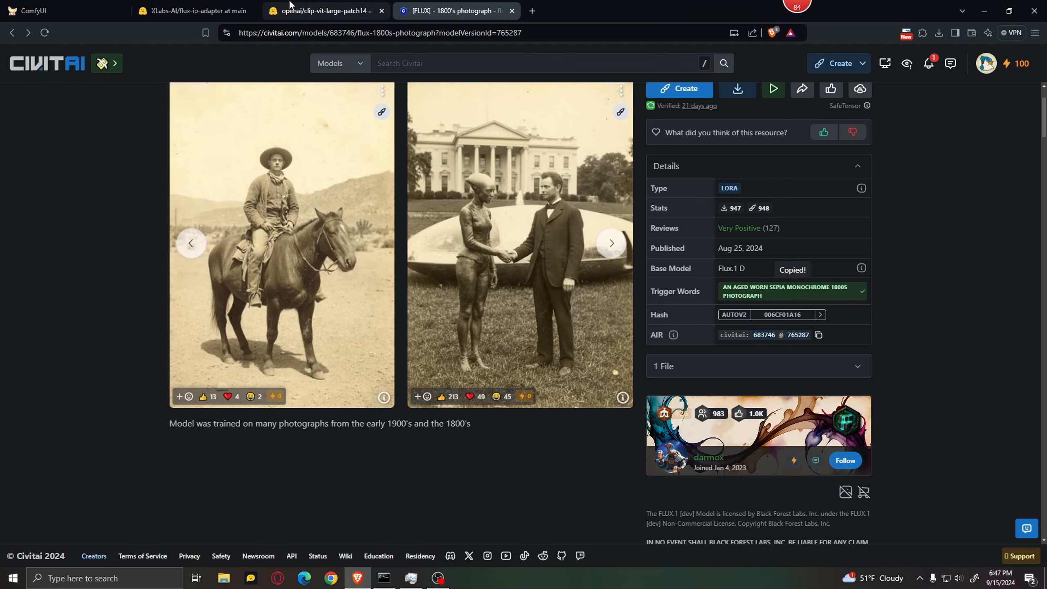
Step: In ComfyUI, append ", An aged worn sepia monochrome 1800s photograph" to the clip_l prompt "wearing sunglasses" in the positive CLIPTextEncodeFlux node
{"action": "left_click", "coordinate": [47, 5]}
{"action": "scroll", "coordinate": [511, 225], "scroll_direction": "up", "scroll_amount": 1}
{"action": "left_click_drag", "start_coordinate": [440, 187], "coordinate": [479, 423]}
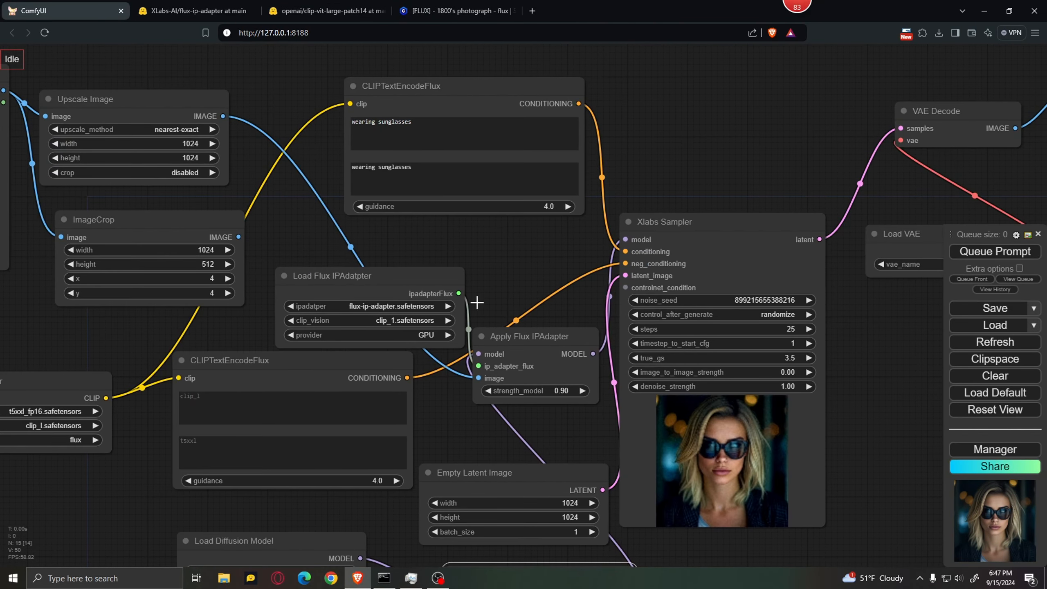
{"action": "left_click", "coordinate": [440, 133]}
{"action": "type", "text": ","}
{"action": "key", "text": "ctrl+v"}
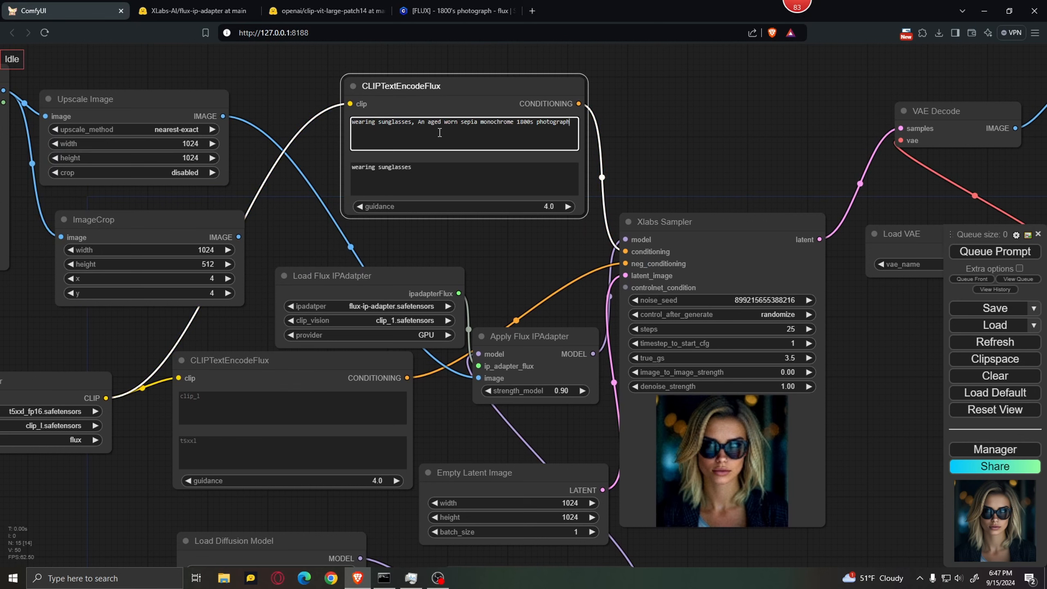
Step: Append ", An aged worn sepia monochrome 1800s photograph" to the t5xxl prompt "wearing sunglasses" in the positive CLIPTextEncodeFlux node
{"action": "left_click", "coordinate": [429, 175]}
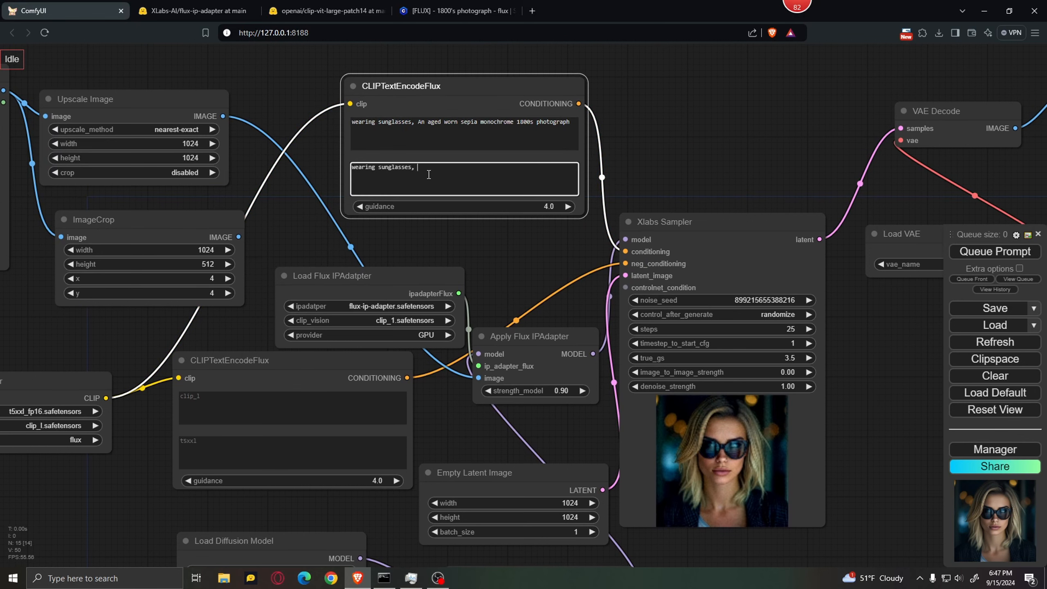
{"action": "type", "text": ","}
{"action": "key", "text": "ctrl+v"}
Step: Set strength_model of the LoraLoaderModelOnly node to 0.80
{"action": "scroll", "coordinate": [534, 259], "scroll_direction": "down", "scroll_amount": 5}
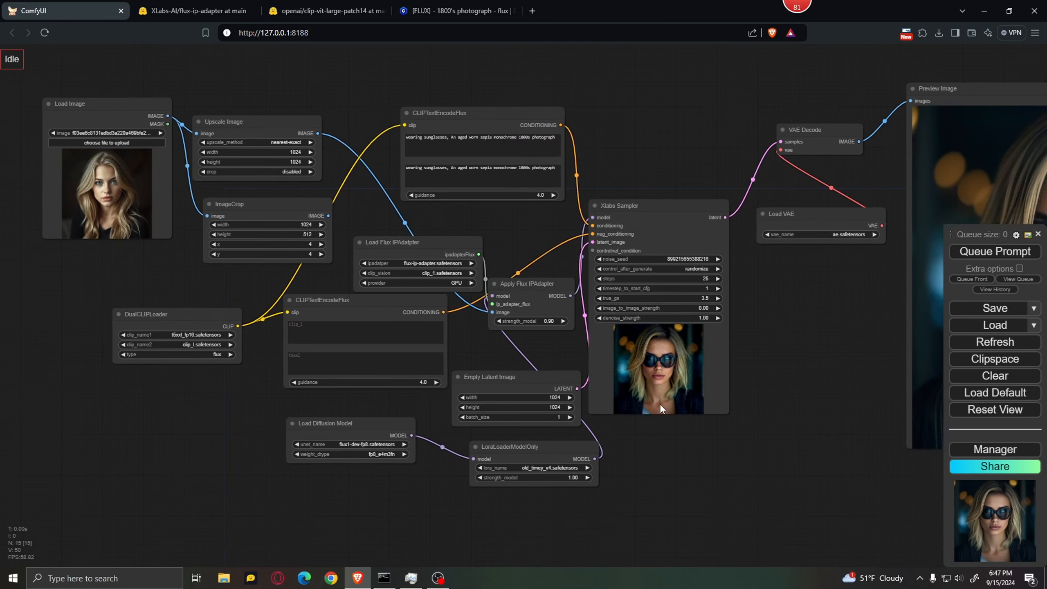
{"action": "scroll", "coordinate": [572, 474], "scroll_direction": "up", "scroll_amount": 6}
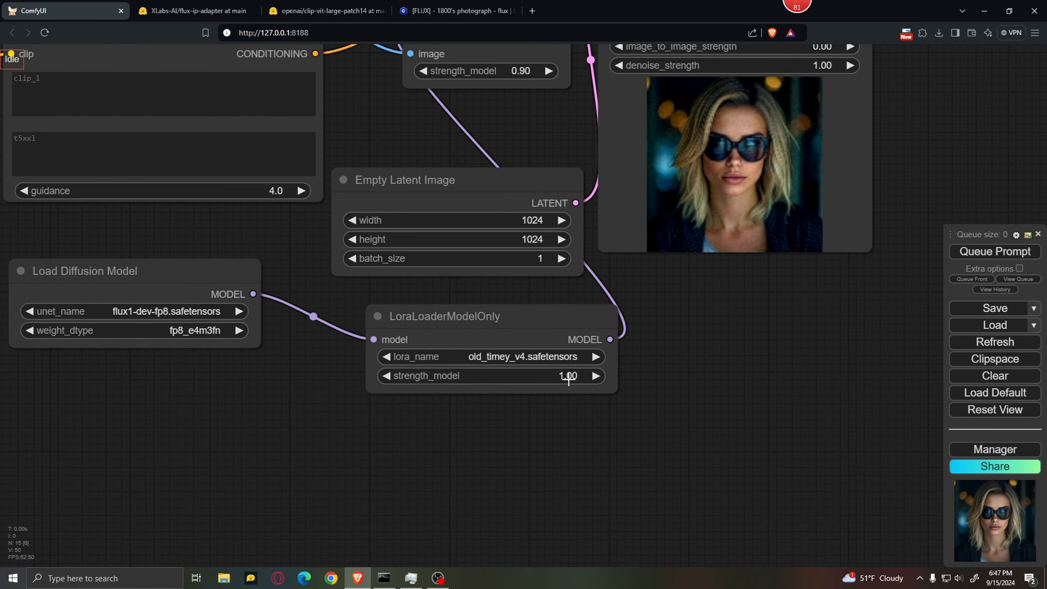
{"action": "left_click_drag", "start_coordinate": [557, 379], "coordinate": [555, 381]}
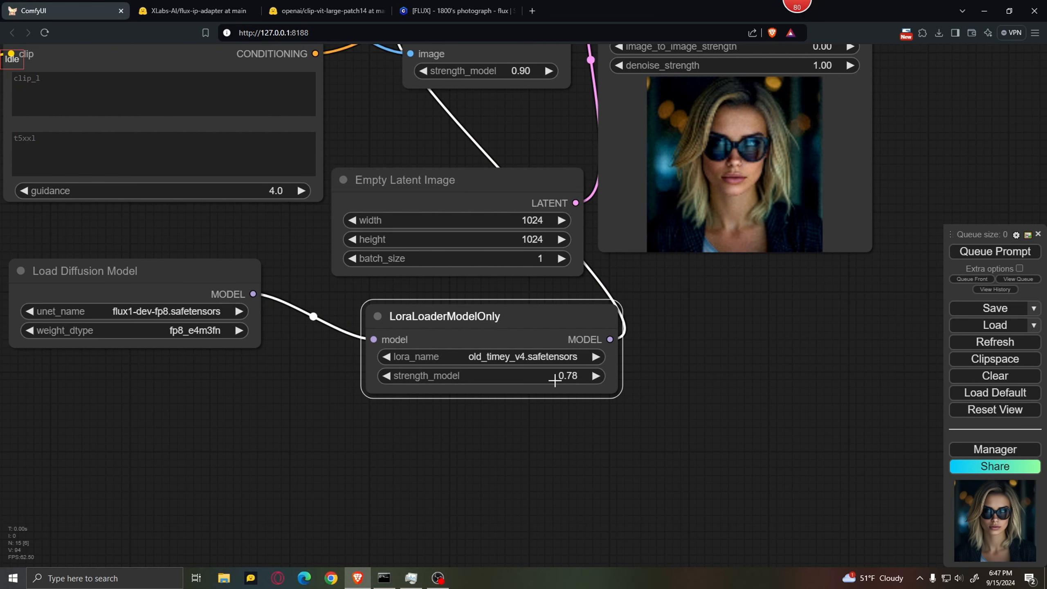
{"action": "scroll", "coordinate": [556, 380], "scroll_direction": "down", "scroll_amount": 4}
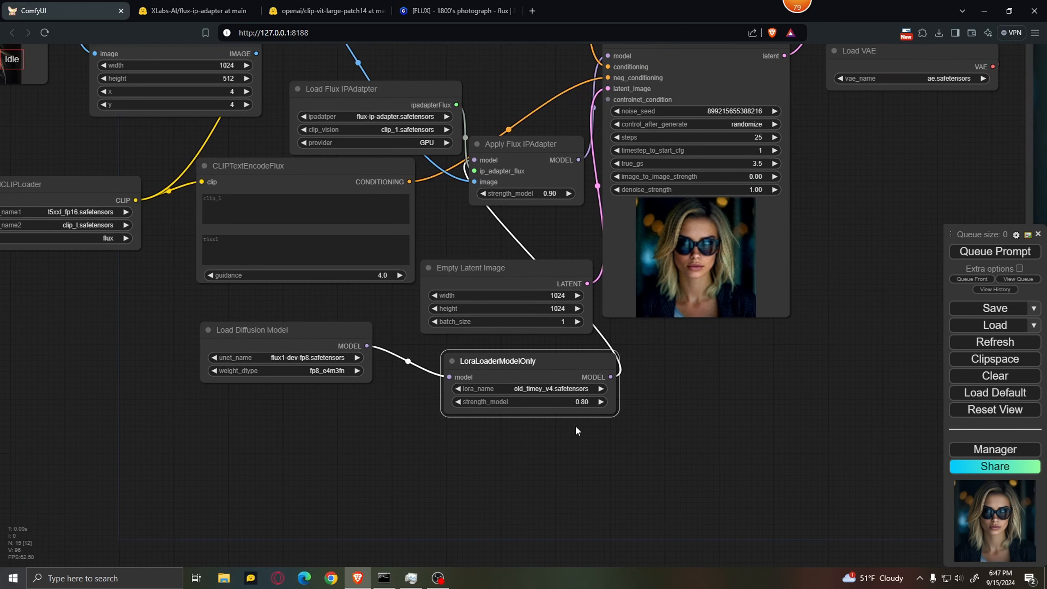
{"action": "left_click_drag", "start_coordinate": [732, 369], "coordinate": [717, 392]}
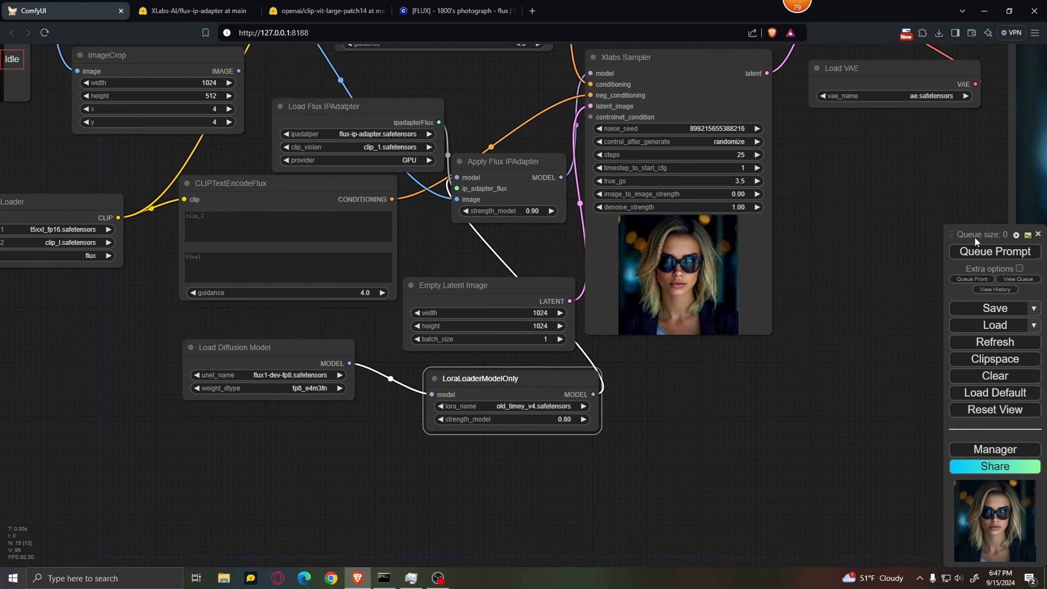
Step: Run the IP-Adapter workflow with the LoRA and inspect the generated portrait in the Preview Image node
{"action": "left_click", "coordinate": [973, 252]}
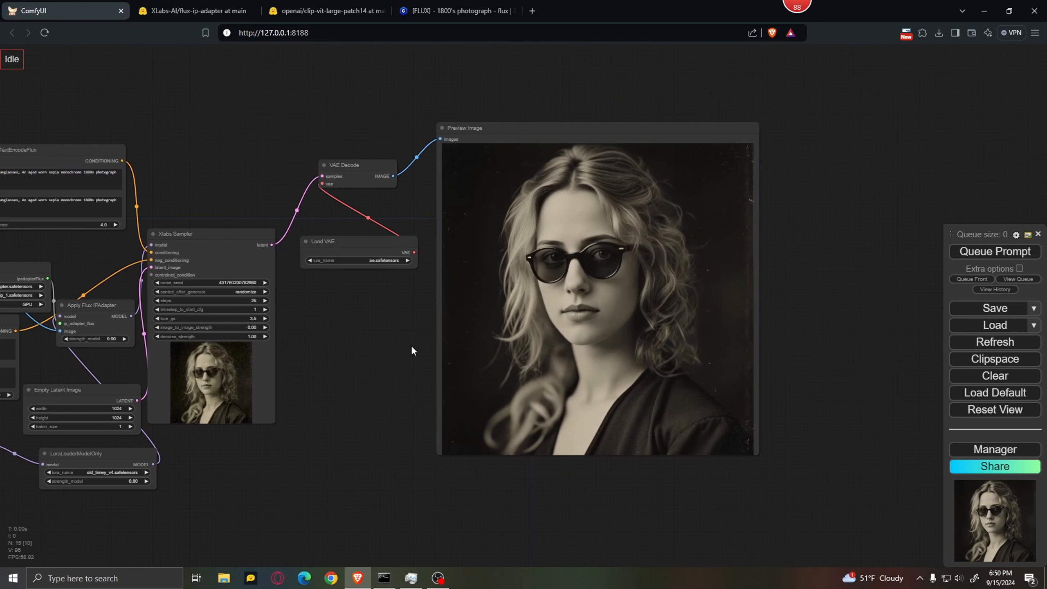
{"action": "scroll", "coordinate": [413, 350], "scroll_direction": "up", "scroll_amount": 2}
{"action": "left_click_drag", "start_coordinate": [897, 253], "coordinate": [826, 259]}
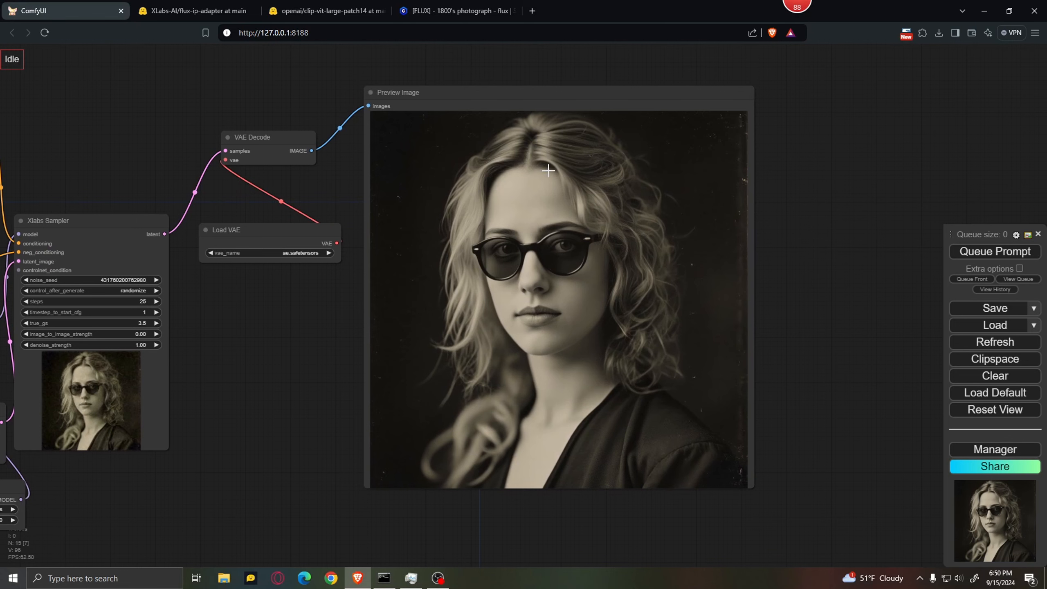
{"action": "scroll", "coordinate": [684, 276], "scroll_direction": "down", "scroll_amount": 3}
{"action": "left_click_drag", "start_coordinate": [366, 348], "coordinate": [552, 293]}
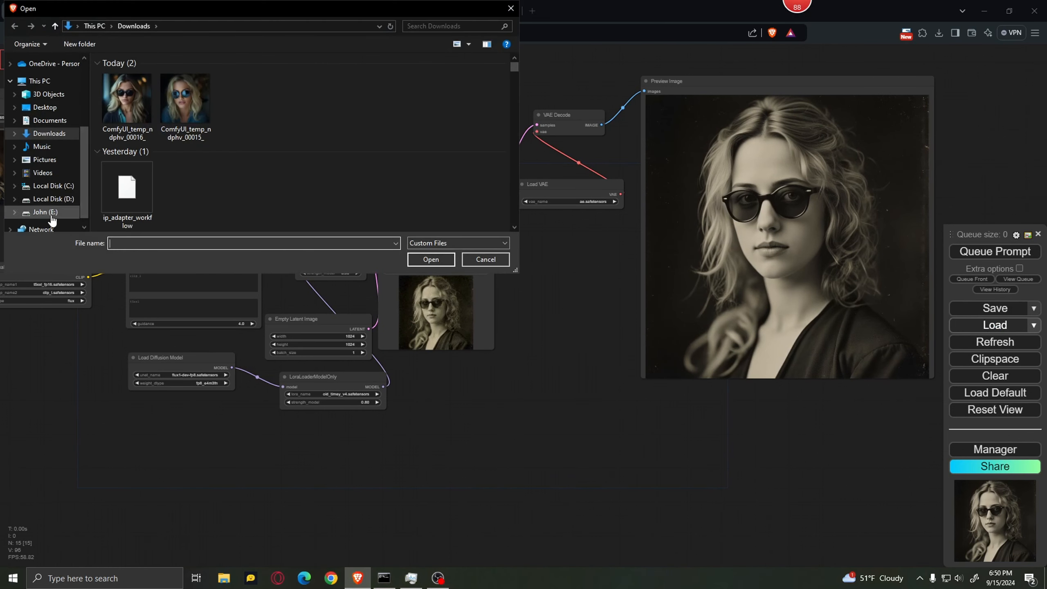
Step: Load lora_workflow from the E: drive's Stable Diff\ComfyUI\ComfyUI_windows_portable\ComfyUI\custom_nodes\x-flux-comfyui\workflows folder
{"action": "left_click", "coordinate": [43, 211]}
{"action": "double_click", "coordinate": [481, 164]}
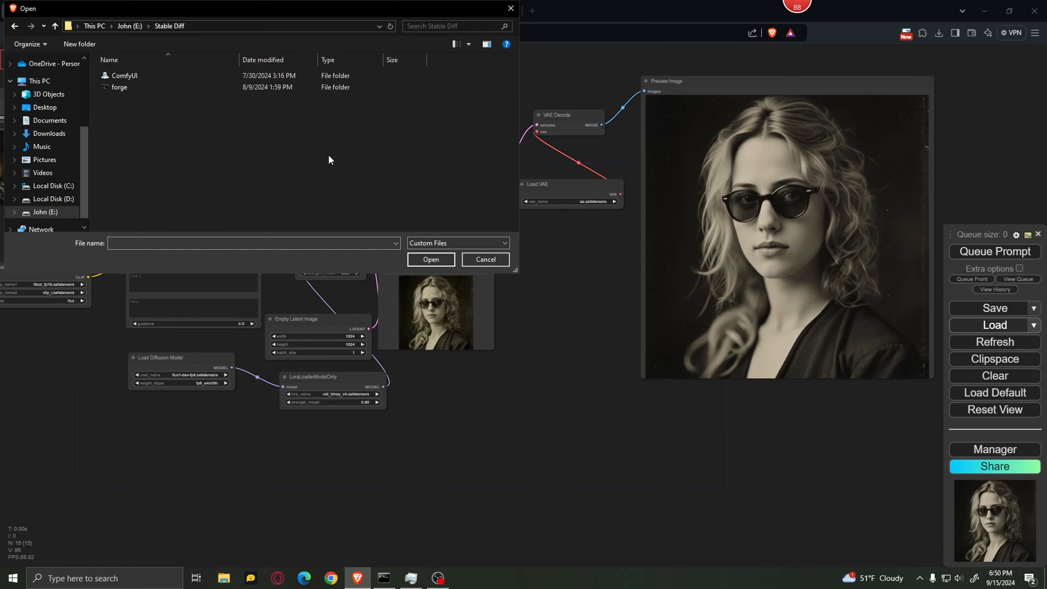
{"action": "double_click", "coordinate": [149, 76]}
{"action": "double_click", "coordinate": [149, 76]}
{"action": "double_click", "coordinate": [148, 76]}
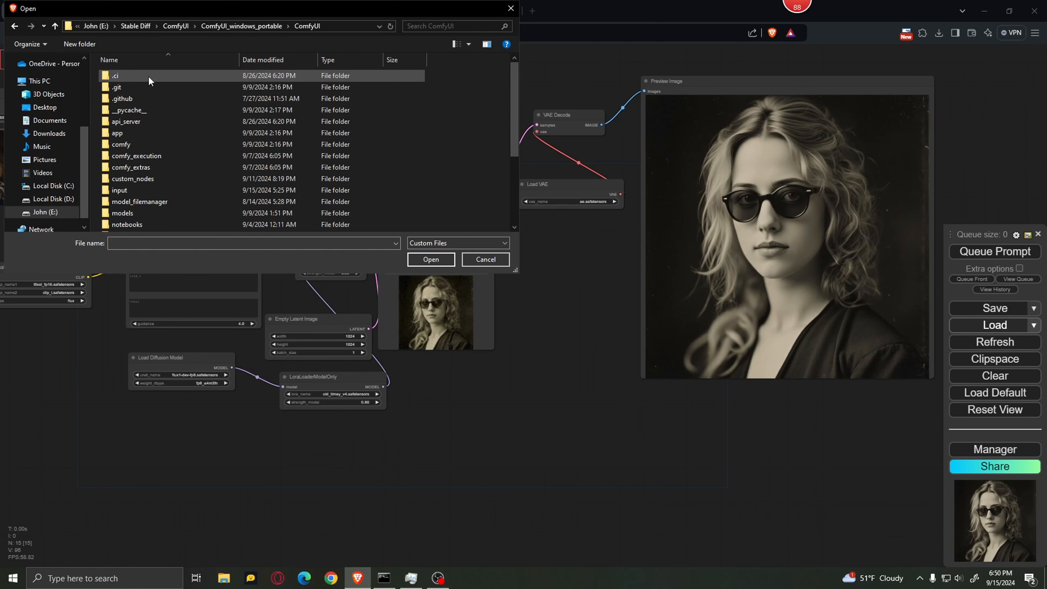
{"action": "double_click", "coordinate": [153, 178]}
{"action": "scroll", "coordinate": [161, 196], "scroll_direction": "down", "scroll_amount": 5}
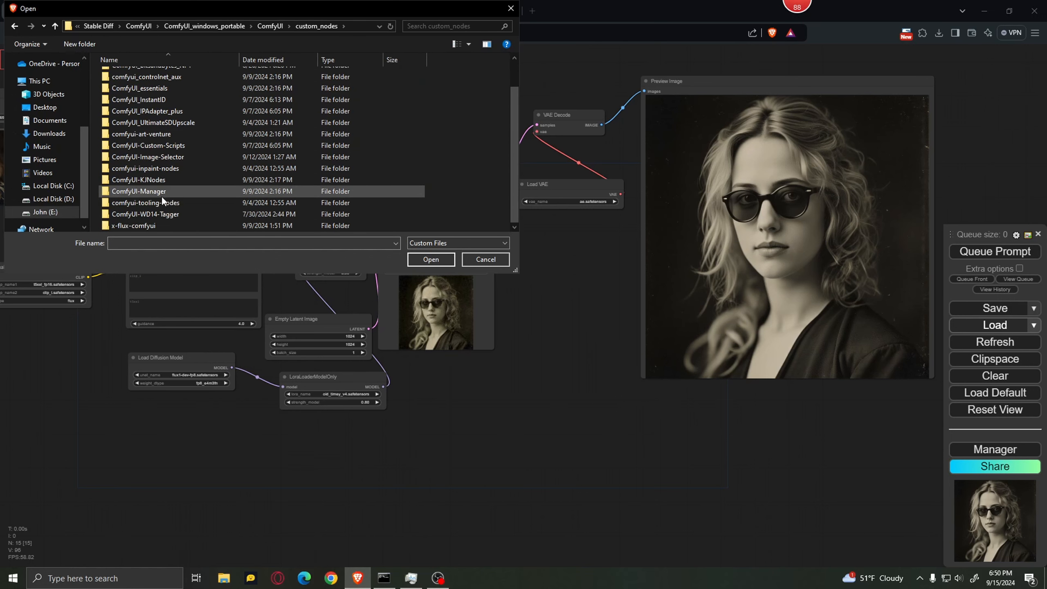
{"action": "double_click", "coordinate": [147, 224]}
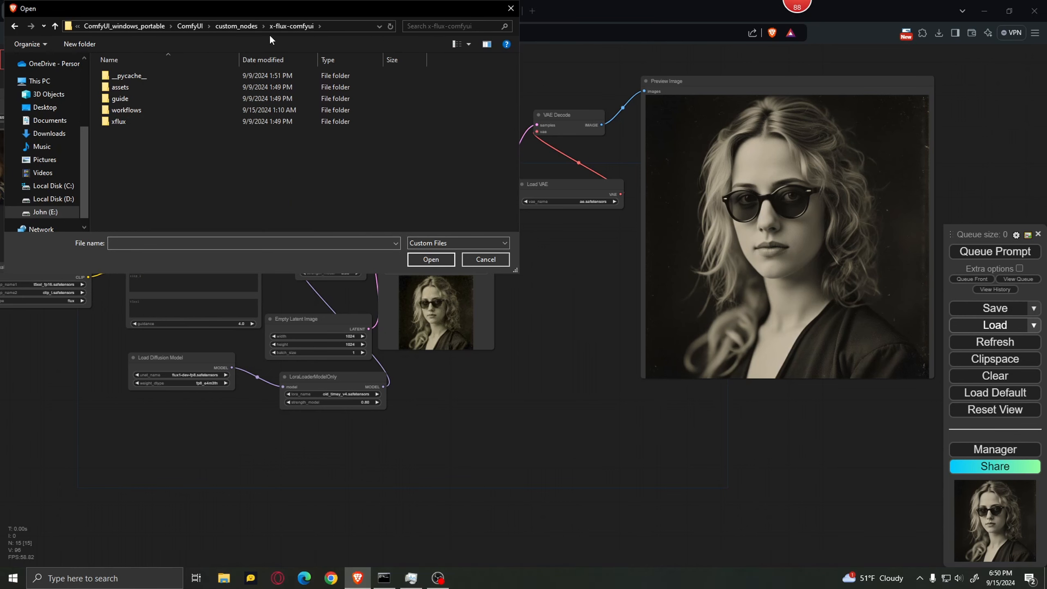
{"action": "double_click", "coordinate": [142, 108]}
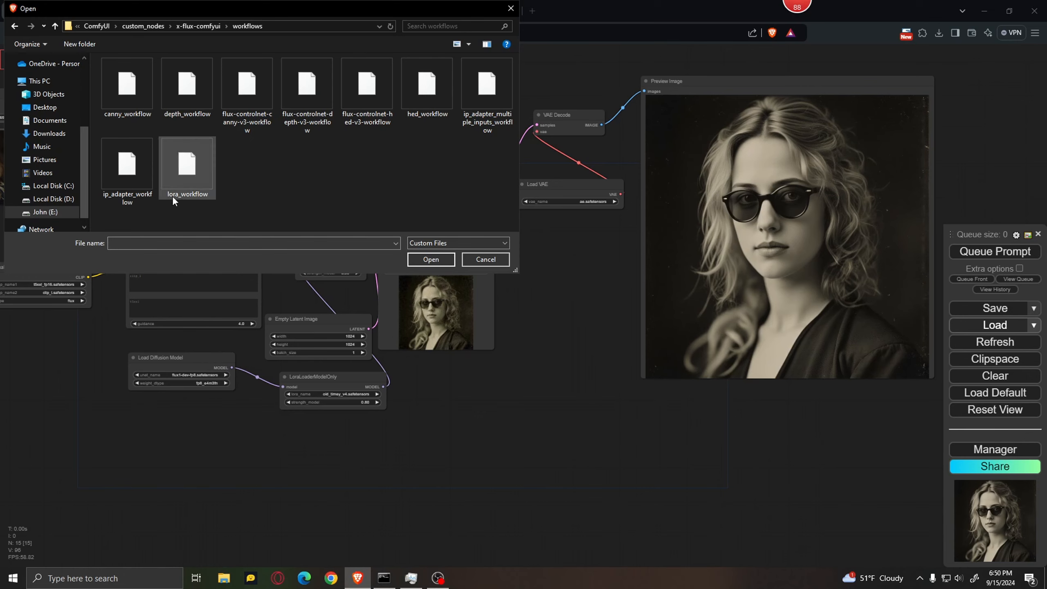
{"action": "left_click", "coordinate": [192, 165]}
{"action": "left_click", "coordinate": [431, 260]}
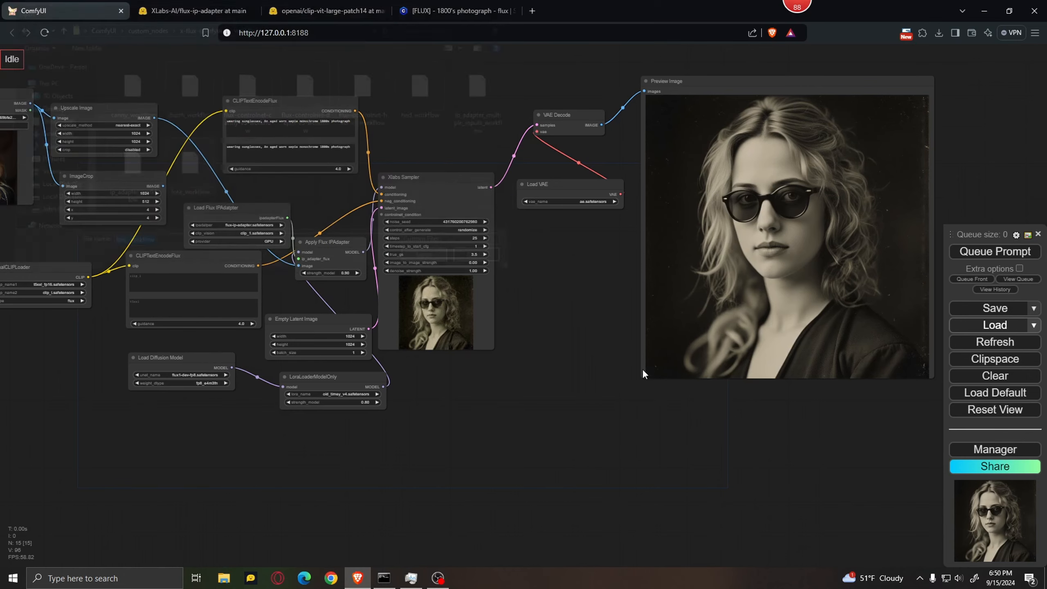
Step: Delete the Load Flux LoRA node between Load Diffusion Model and Xlabs Sampler
{"action": "scroll", "coordinate": [539, 412], "scroll_direction": "up", "scroll_amount": 5}
{"action": "left_click_drag", "start_coordinate": [582, 359], "coordinate": [540, 425]}
{"action": "left_click_drag", "start_coordinate": [506, 100], "coordinate": [527, 100]}
{"action": "scroll", "coordinate": [283, 173], "scroll_direction": "up", "scroll_amount": 4}
{"action": "left_click_drag", "start_coordinate": [264, 151], "coordinate": [360, 99]}
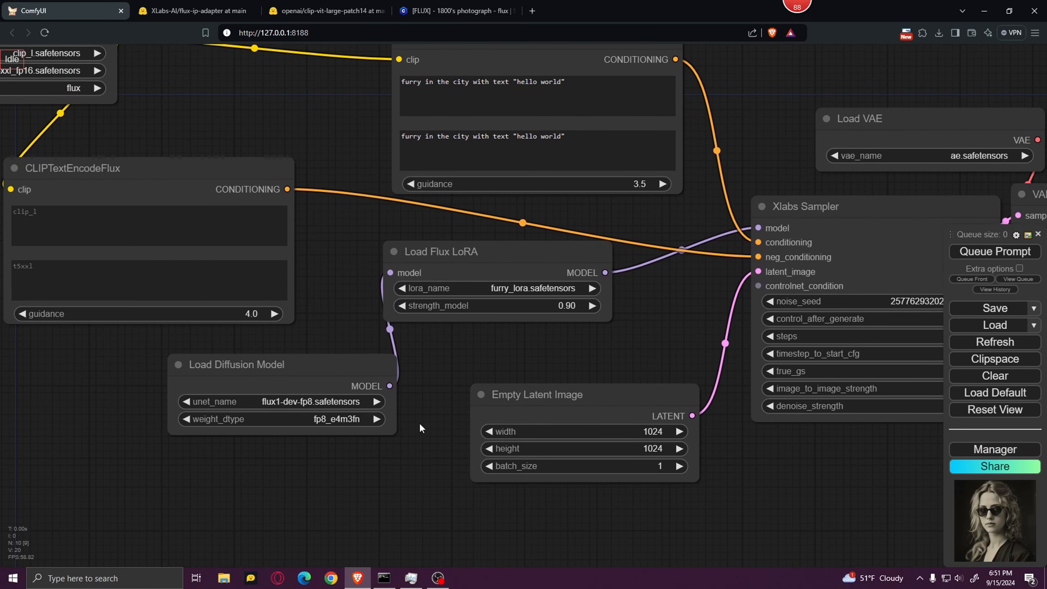
{"action": "left_click_drag", "start_coordinate": [432, 476], "coordinate": [372, 415]}
{"action": "left_click", "coordinate": [463, 198]}
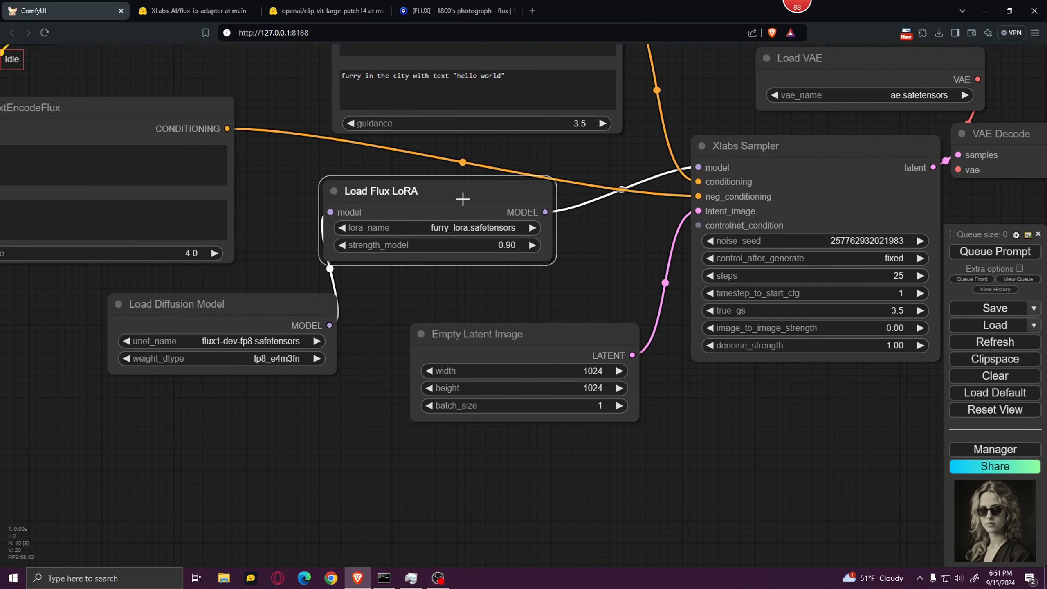
{"action": "key", "text": "Delete"}
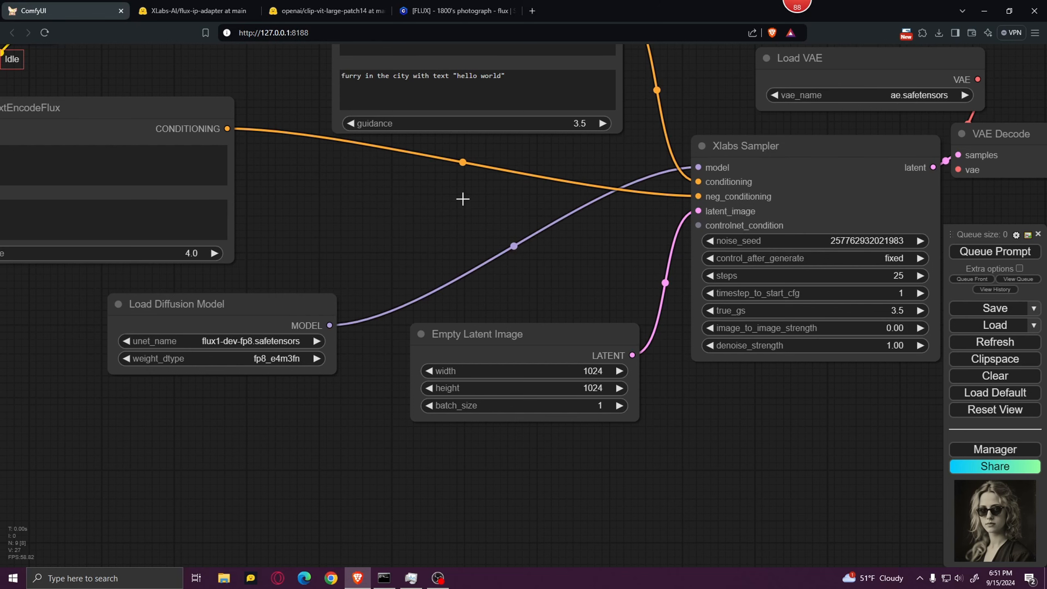
Step: Add a LoraLoaderModelOnly node above Empty Latent Image and set its lora_name to old_timey_v4.safetensors
{"action": "double_click", "coordinate": [435, 228]}
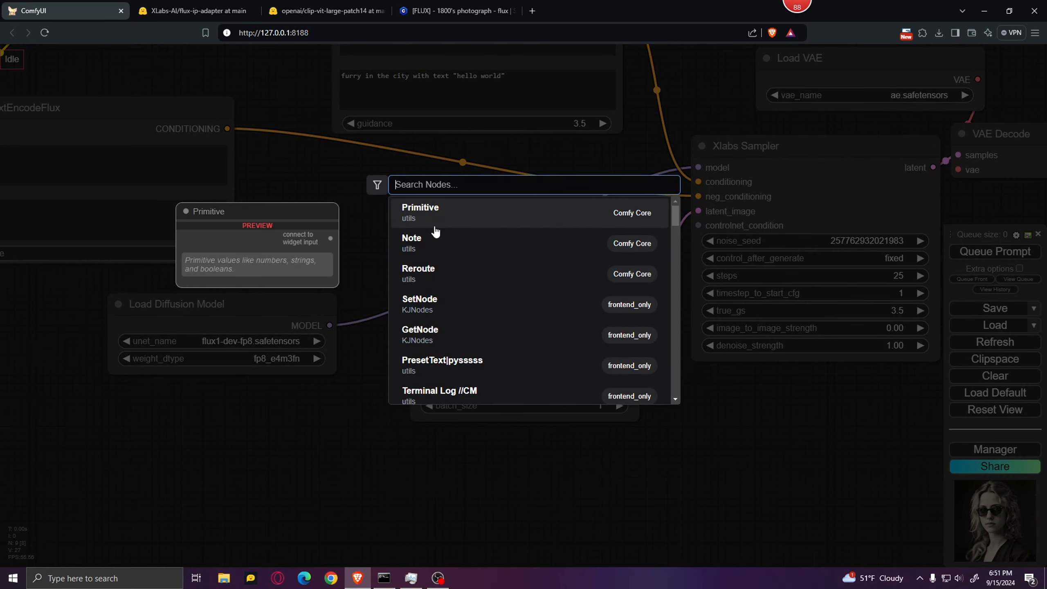
{"action": "type", "text": "load"}
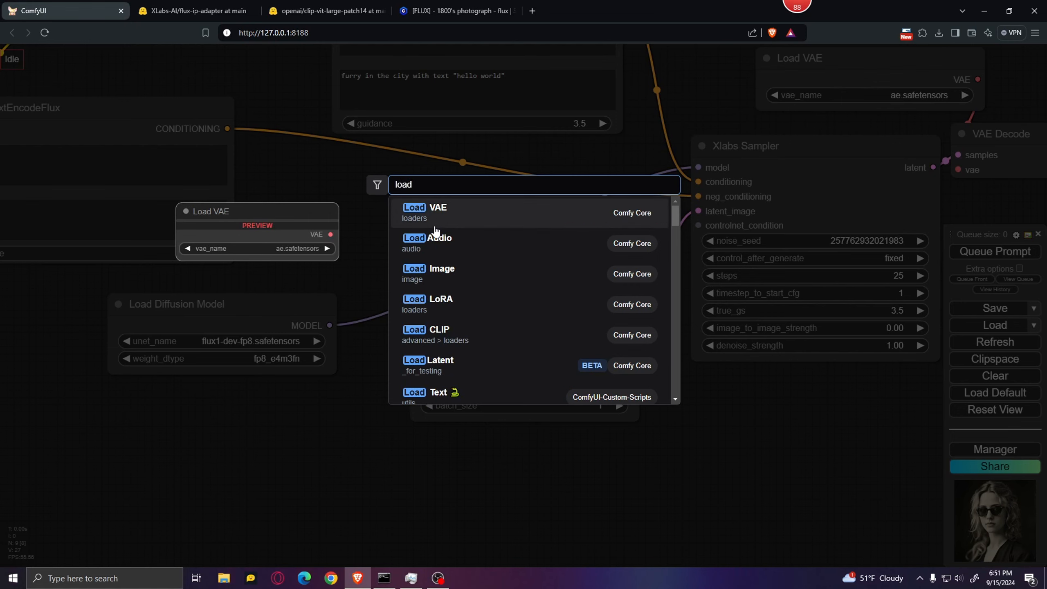
{"action": "key", "text": "BackSpace"}
{"action": "key", "text": "BackSpace"}
{"action": "type", "text": "ra"}
{"action": "left_click", "coordinate": [497, 392]}
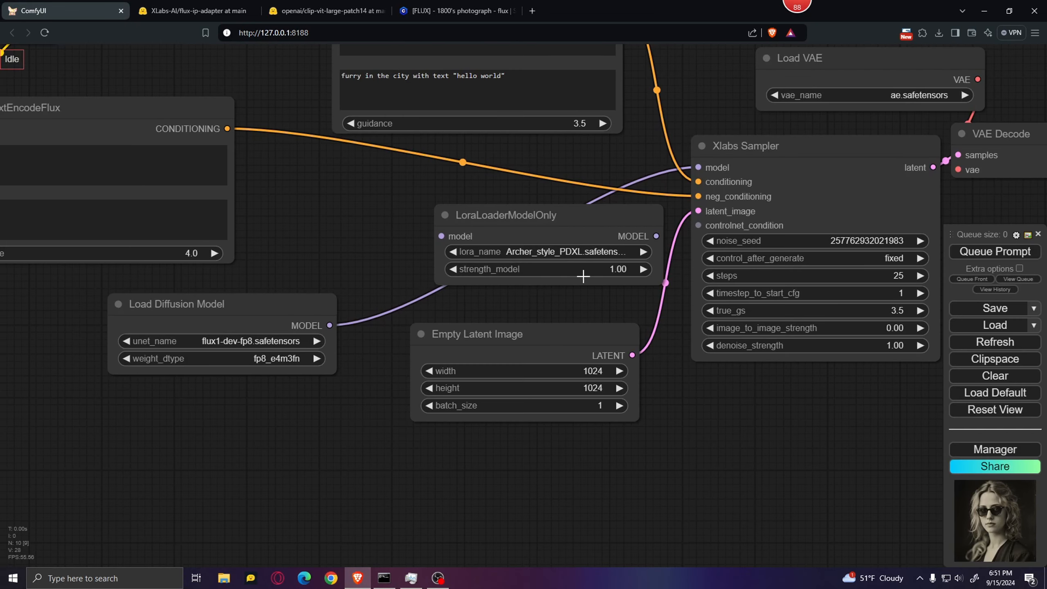
{"action": "left_click", "coordinate": [567, 252]}
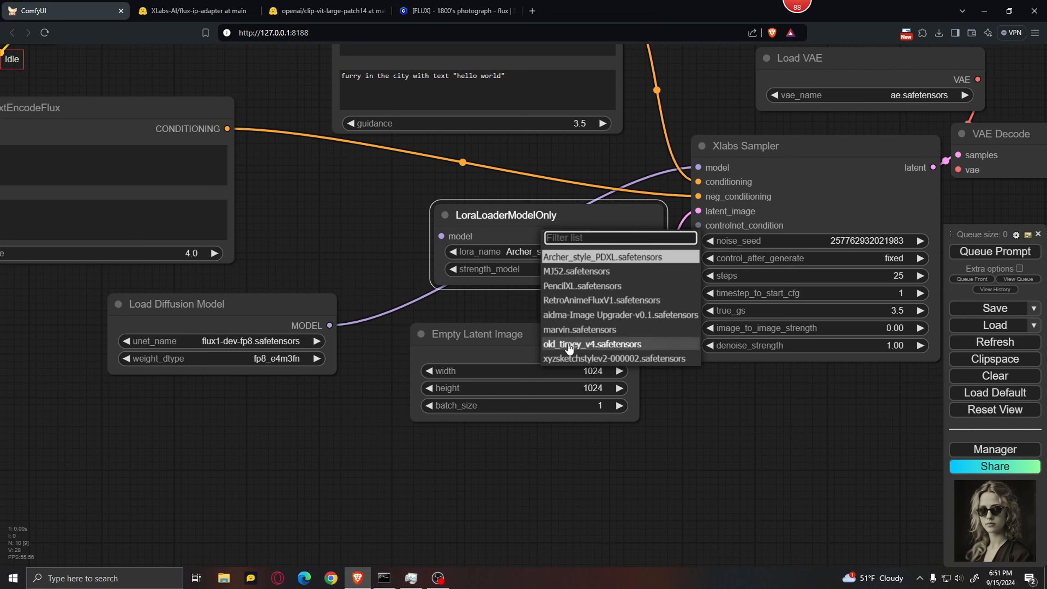
{"action": "left_click", "coordinate": [593, 345]}
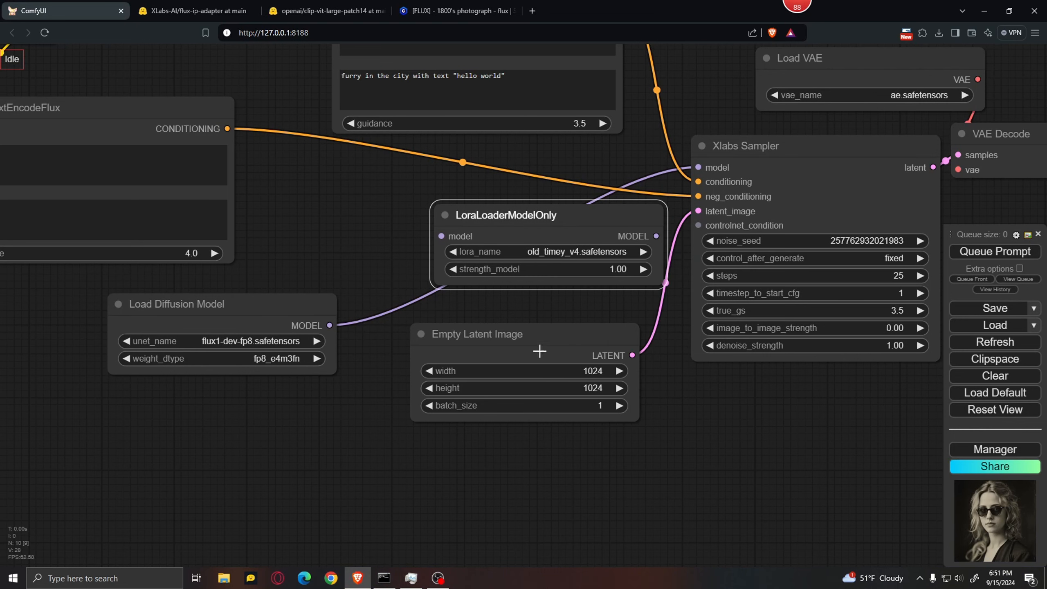
Step: Wire the LoraLoaderModelOnly node between Load Diffusion Model's output and the Xlabs Sampler's model input
{"action": "left_click_drag", "start_coordinate": [330, 325], "coordinate": [441, 236]}
{"action": "left_click_drag", "start_coordinate": [357, 212], "coordinate": [308, 228]}
{"action": "left_click_drag", "start_coordinate": [468, 232], "coordinate": [406, 230]}
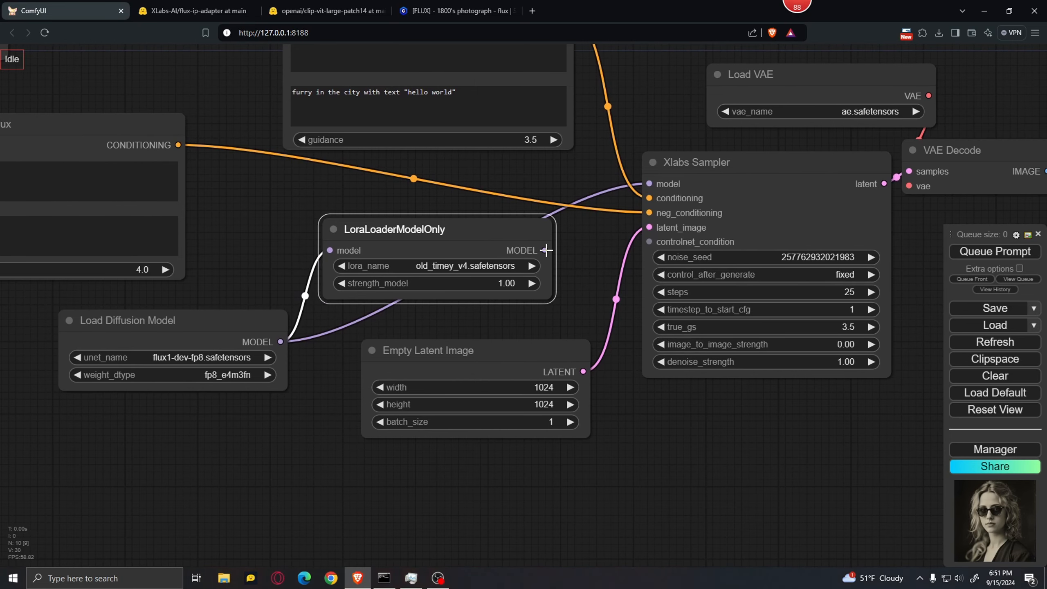
{"action": "left_click_drag", "start_coordinate": [544, 250], "coordinate": [649, 184]}
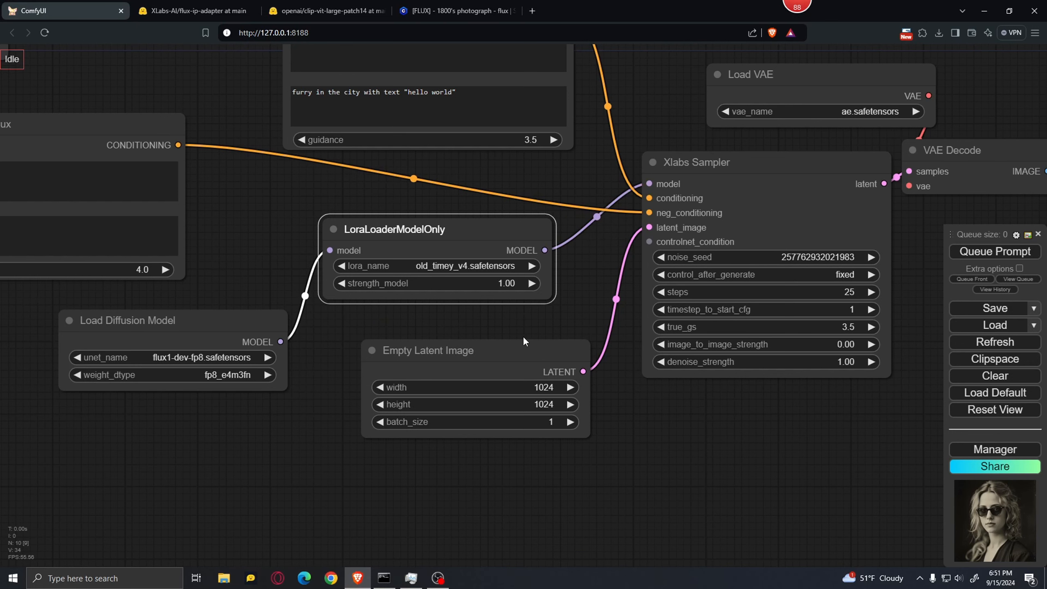
Step: Replace the positive clip_l prompt with "a lady using a macbook laptop," and copy the 1800's photograph LoRA's trigger words from Civitai
{"action": "scroll", "coordinate": [525, 338], "scroll_direction": "down", "scroll_amount": 2}
{"action": "left_click_drag", "start_coordinate": [611, 125], "coordinate": [612, 286]}
{"action": "scroll", "coordinate": [463, 242], "scroll_direction": "up", "scroll_amount": 1}
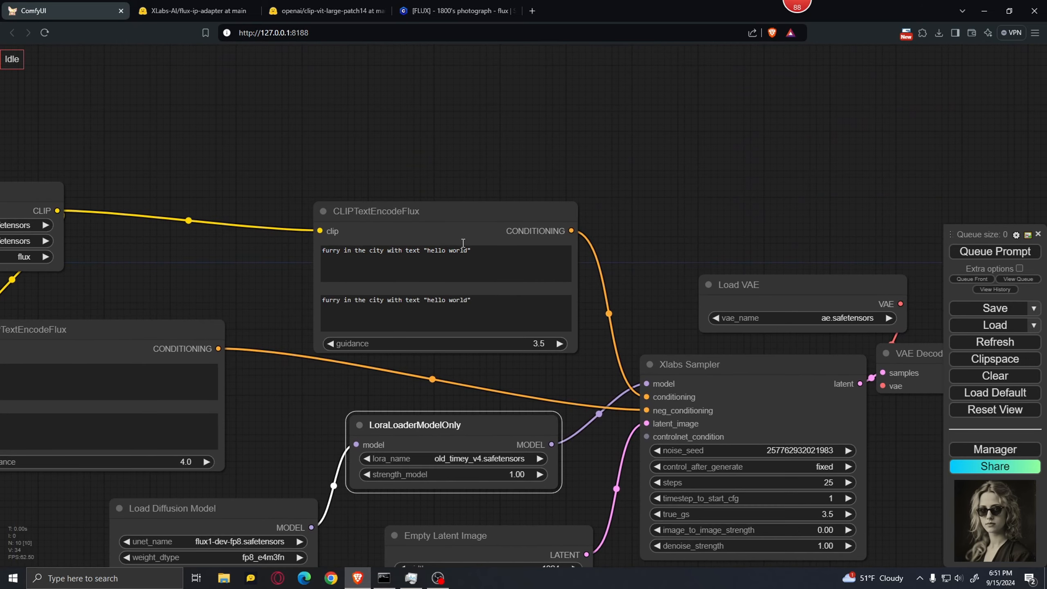
{"action": "left_click", "coordinate": [492, 251]}
{"action": "key", "text": "ctrl+a"}
{"action": "key", "text": "BackSpace"}
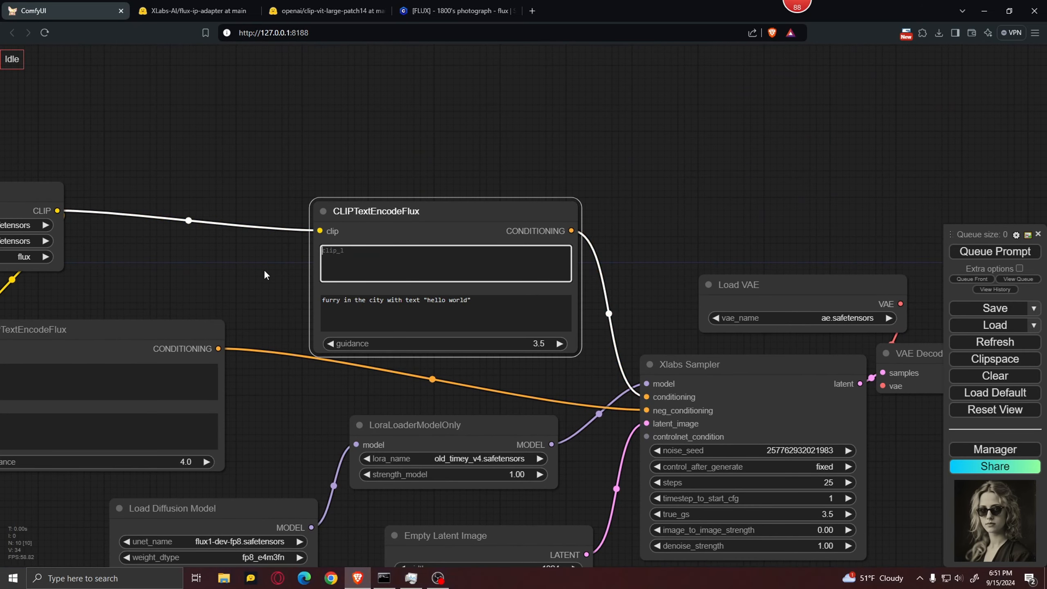
{"action": "type", "text": "a lady using a macbook laptop,"}
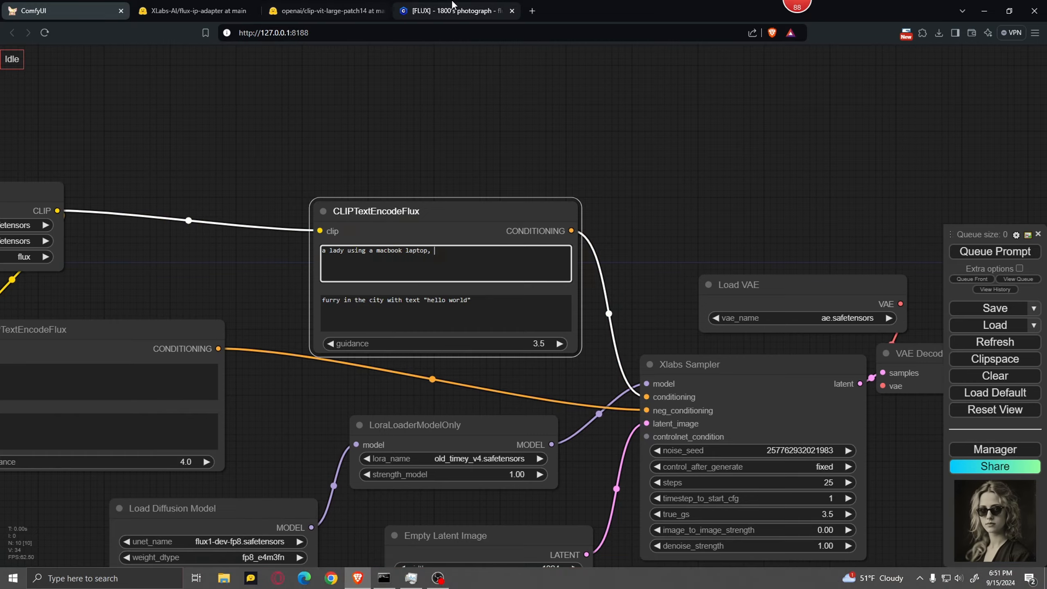
{"action": "left_click", "coordinate": [454, 11]}
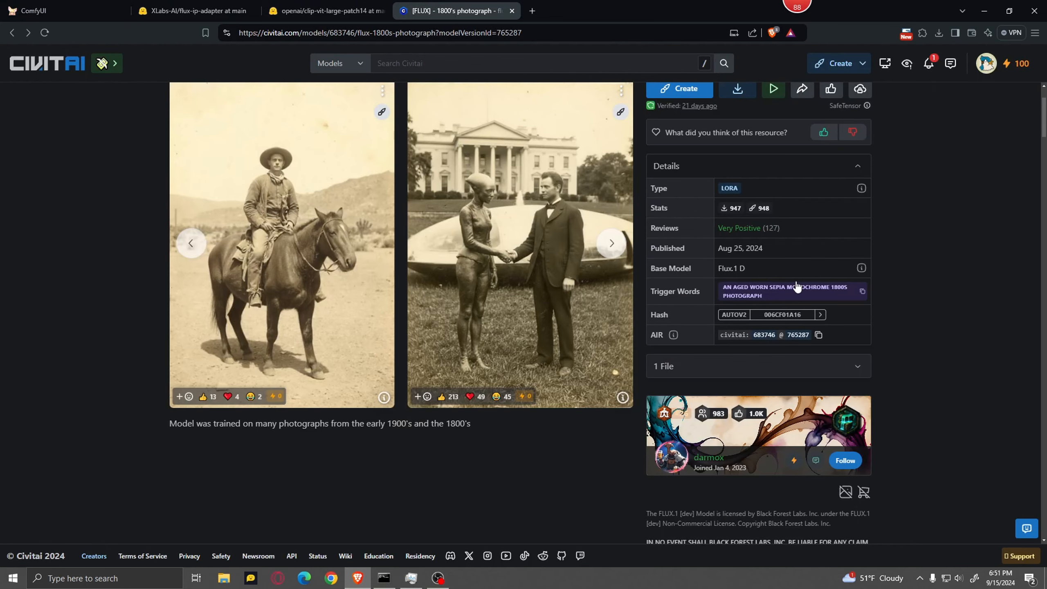
{"action": "left_click", "coordinate": [864, 294]}
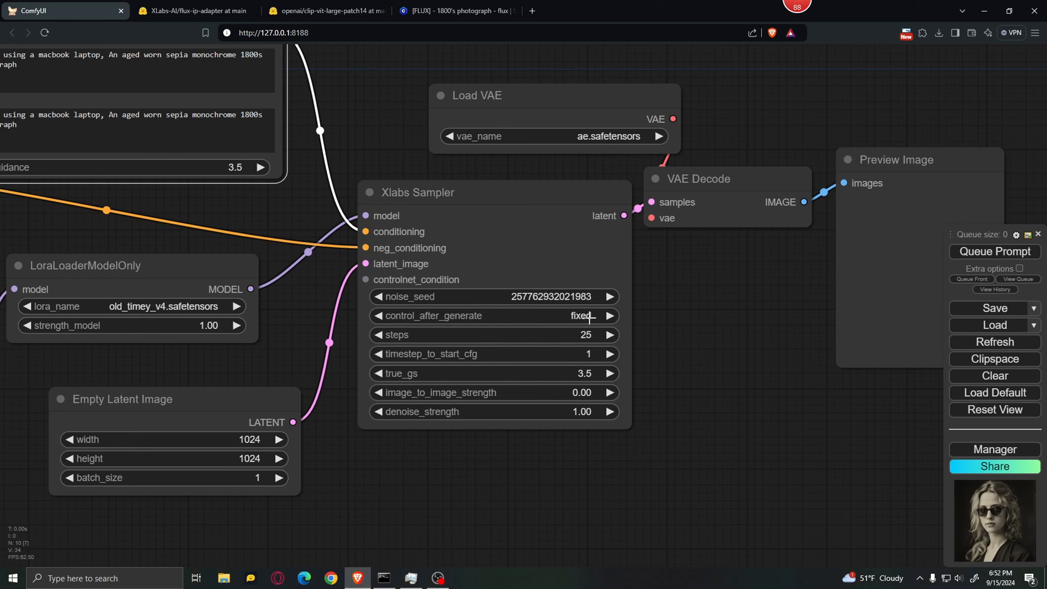
Step: Set the Xlabs Sampler's control_after_generate to randomize and run the LoRA workflow to generate the laptop image
{"action": "left_click", "coordinate": [590, 317]}
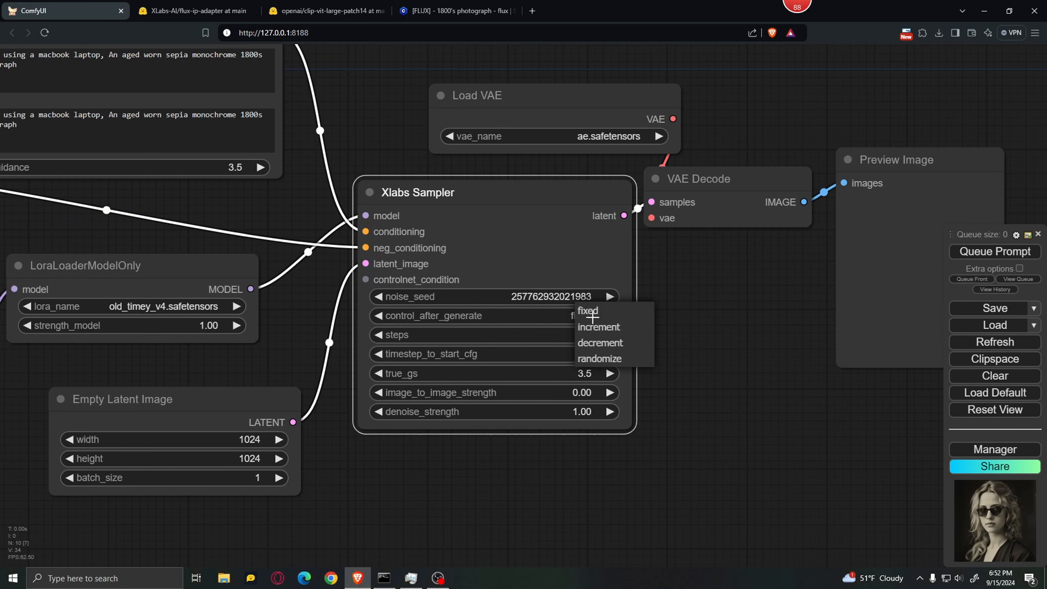
{"action": "left_click", "coordinate": [624, 365]}
{"action": "scroll", "coordinate": [742, 342], "scroll_direction": "down", "scroll_amount": 3}
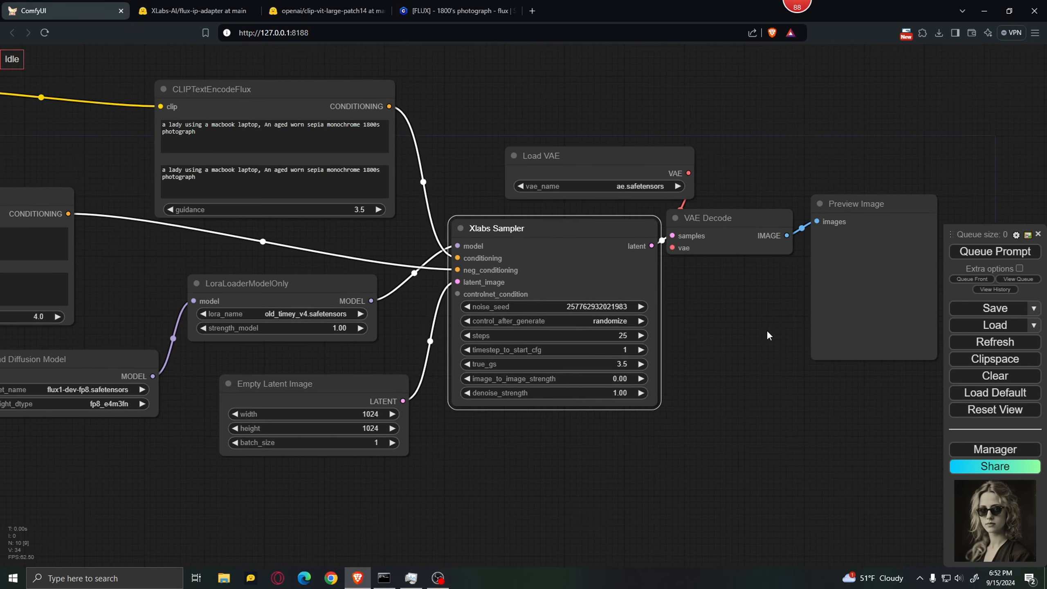
{"action": "left_click_drag", "start_coordinate": [767, 330], "coordinate": [645, 336]}
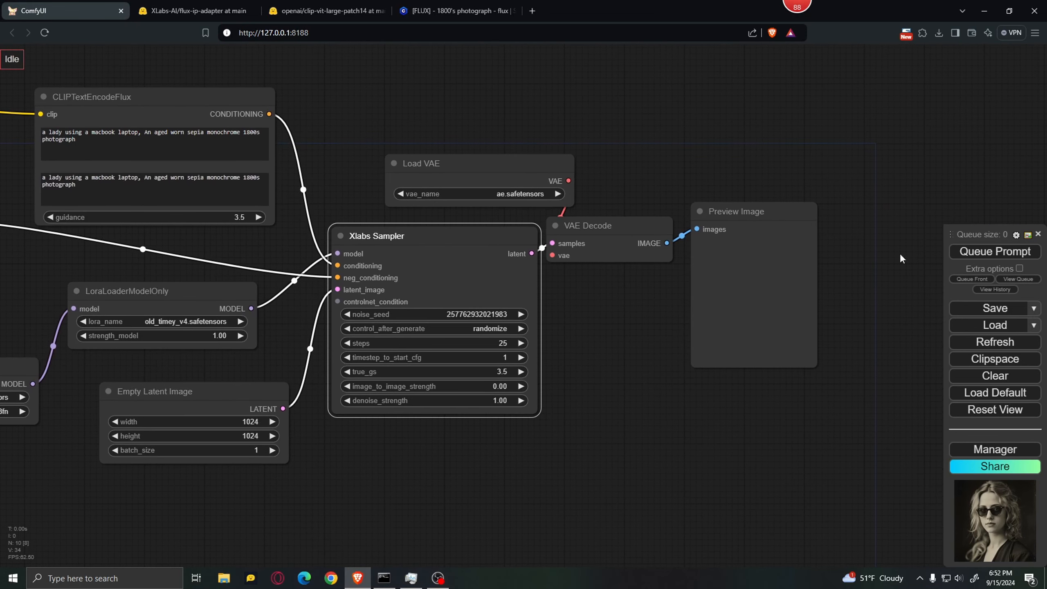
{"action": "left_click", "coordinate": [969, 252]}
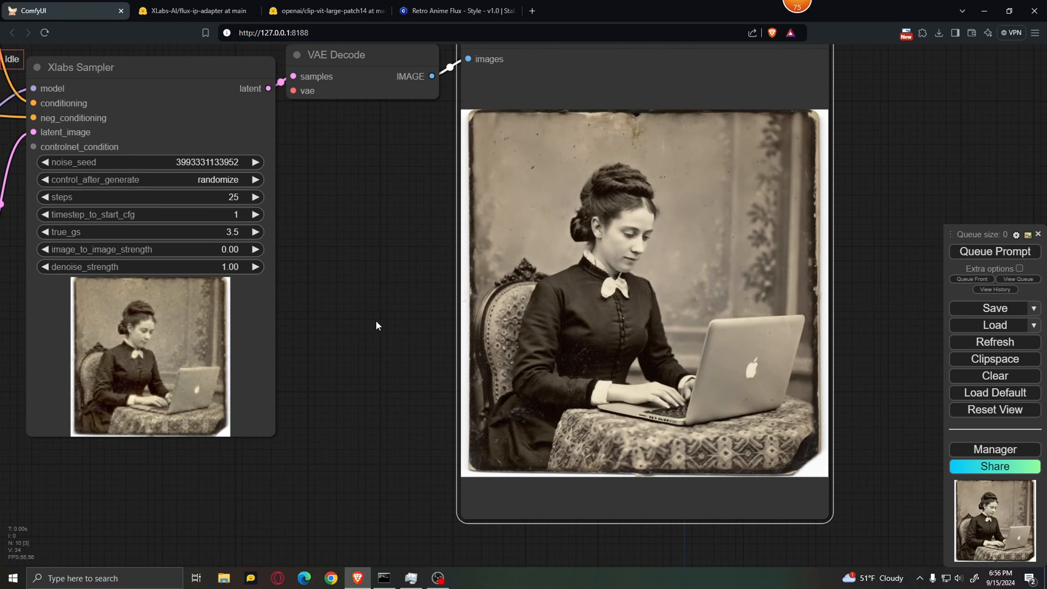
{"action": "left_click_drag", "start_coordinate": [377, 325], "coordinate": [264, 336]}
{"action": "scroll", "coordinate": [685, 359], "scroll_direction": "up", "scroll_amount": 4}
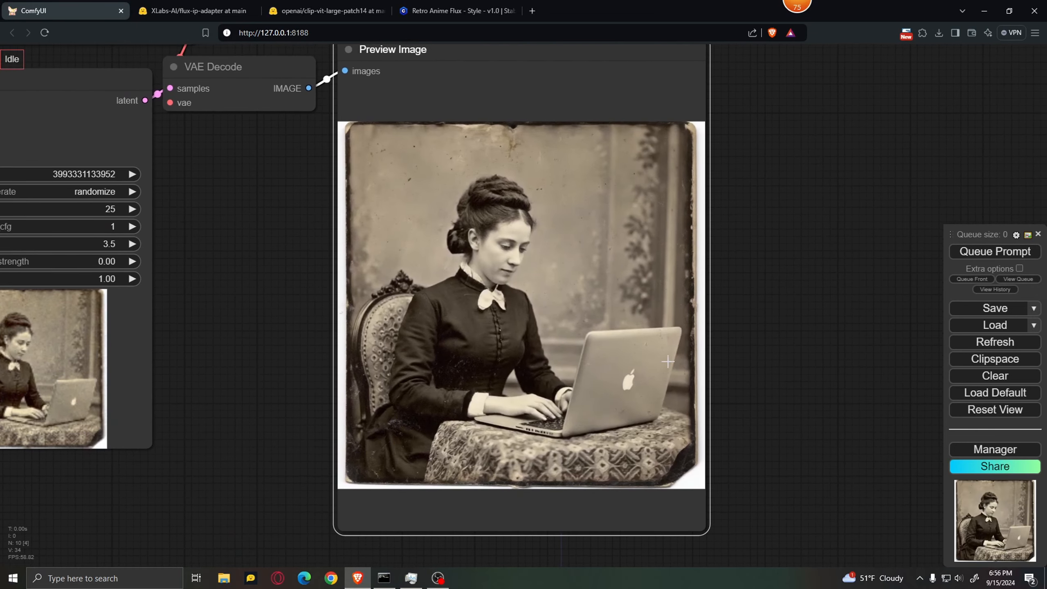
Step: Switch the LoraLoaderModelOnly node's lora_name to RetroAnimeFluxV1.safetensors for the Retro Anime Flux style shown on Civitai
{"action": "scroll", "coordinate": [510, 279], "scroll_direction": "down", "scroll_amount": 7}
{"action": "left_click_drag", "start_coordinate": [298, 229], "coordinate": [446, 309]}
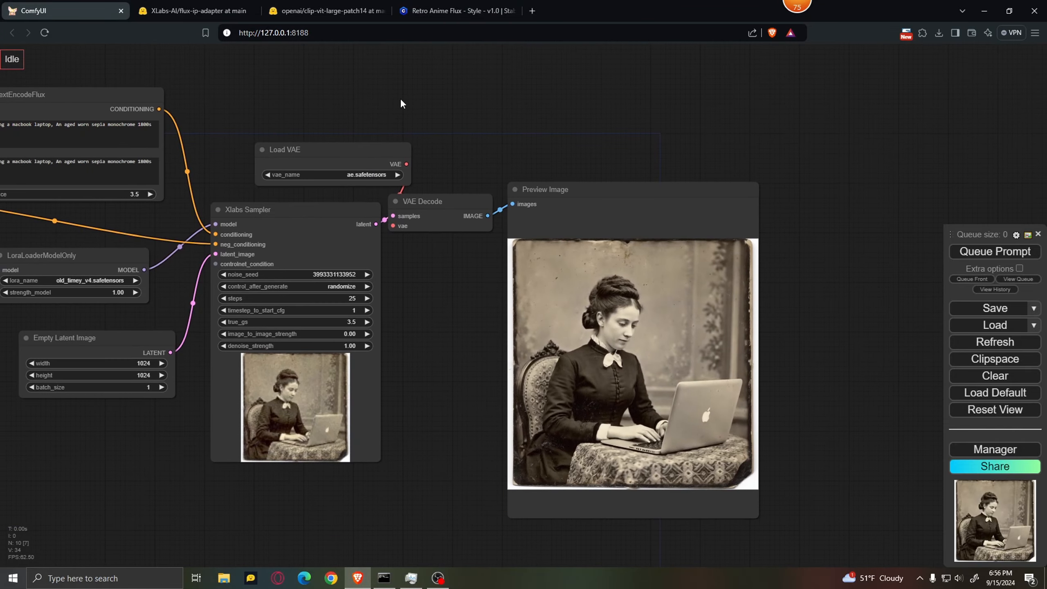
{"action": "left_click", "coordinate": [462, 10]}
{"action": "scroll", "coordinate": [166, 128], "scroll_direction": "up", "scroll_amount": 2}
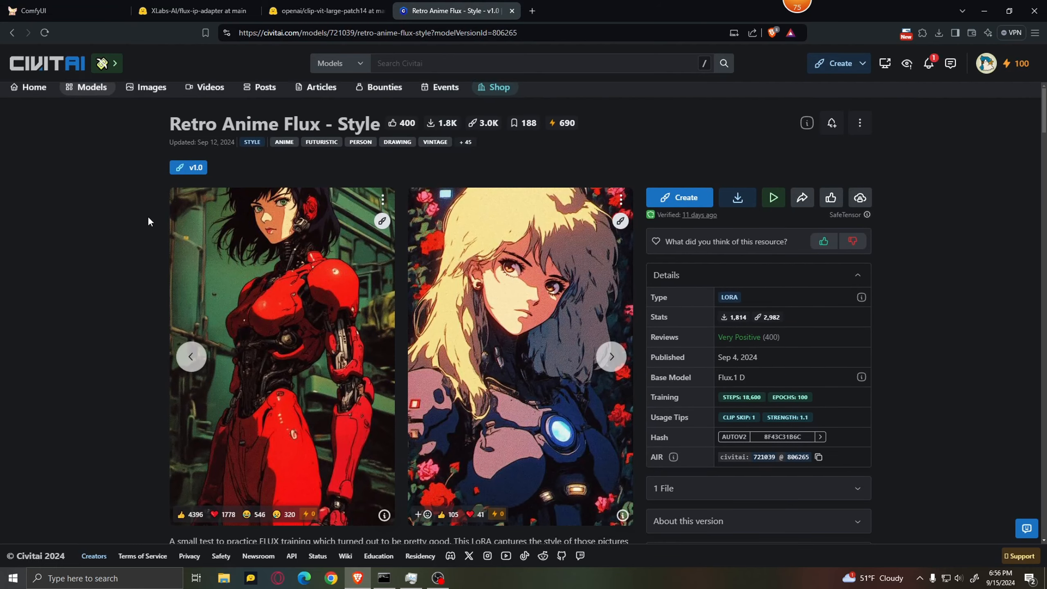
{"action": "left_click", "coordinate": [62, 11]}
{"action": "left_click_drag", "start_coordinate": [194, 460], "coordinate": [383, 496]}
{"action": "scroll", "coordinate": [322, 396], "scroll_direction": "up", "scroll_amount": 4}
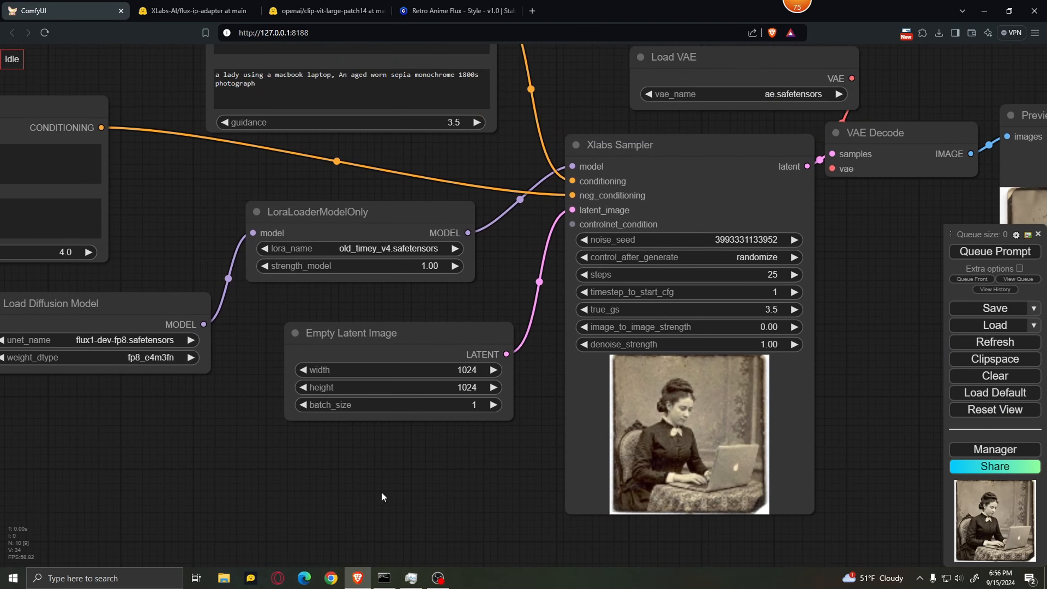
{"action": "left_click", "coordinate": [391, 248]}
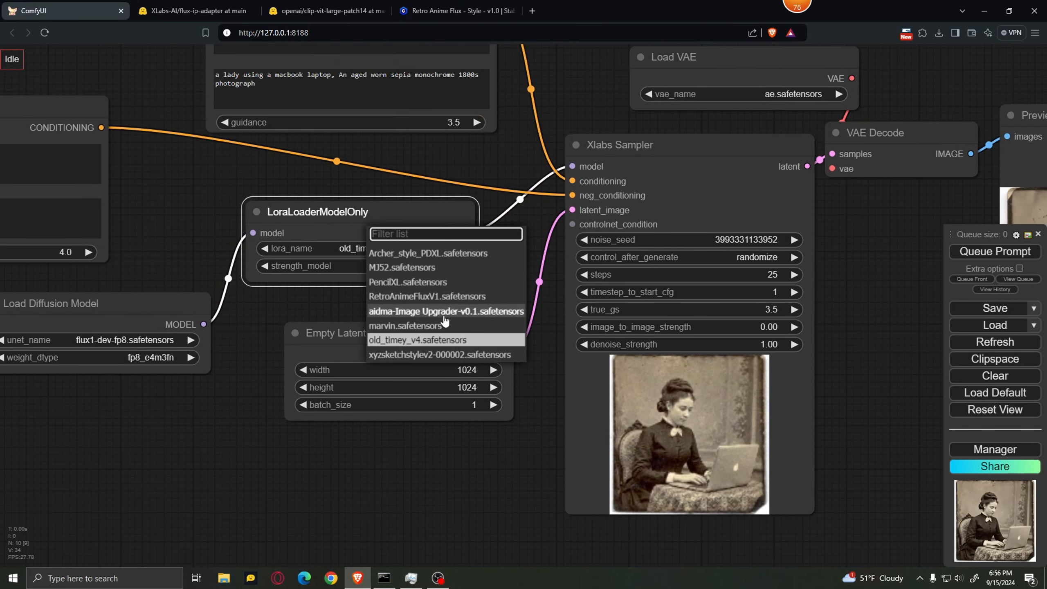
{"action": "left_click", "coordinate": [391, 298]}
Step: Check the Retro Anime Flux usage tips on Civitai and set the LoRA loader's strength_model to 1.1
{"action": "left_click", "coordinate": [449, 6]}
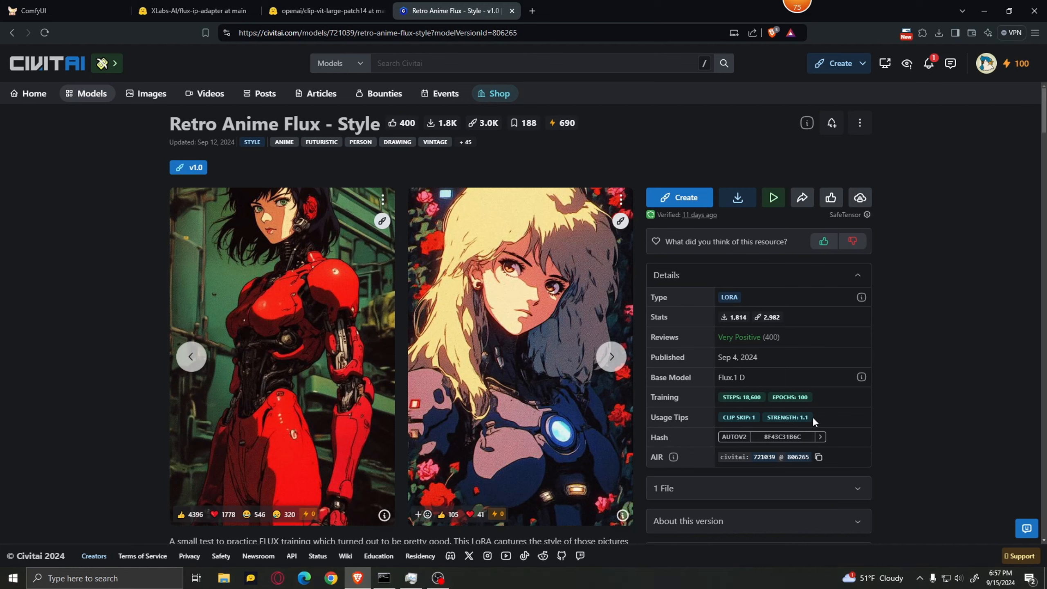
{"action": "left_click", "coordinate": [50, 10]}
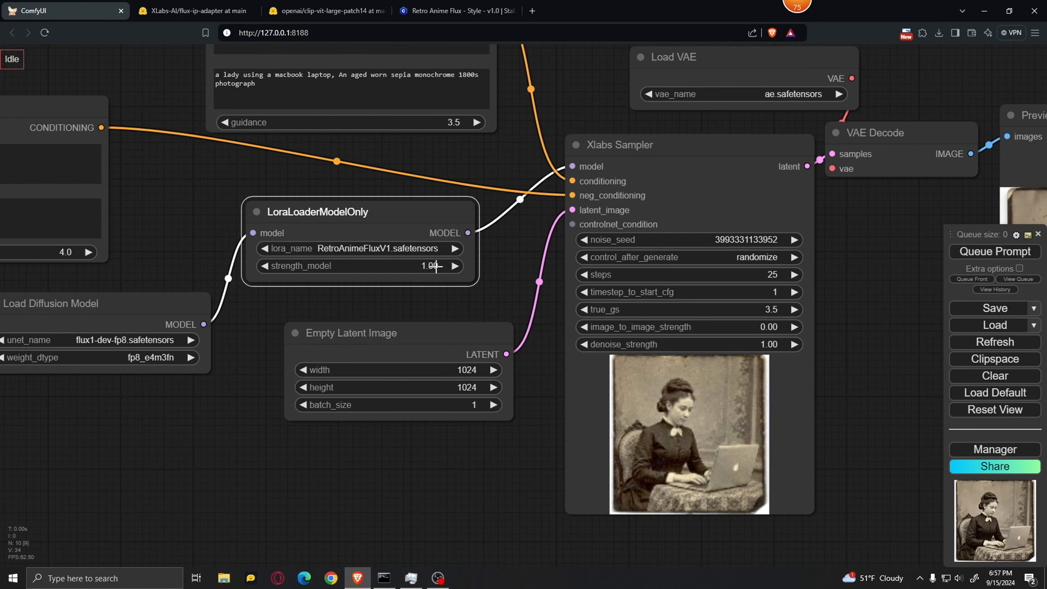
{"action": "left_click", "coordinate": [435, 266]}
{"action": "key", "text": "BackSpace"}
{"action": "key", "text": "BackSpace"}
{"action": "type", "text": "1.1"}
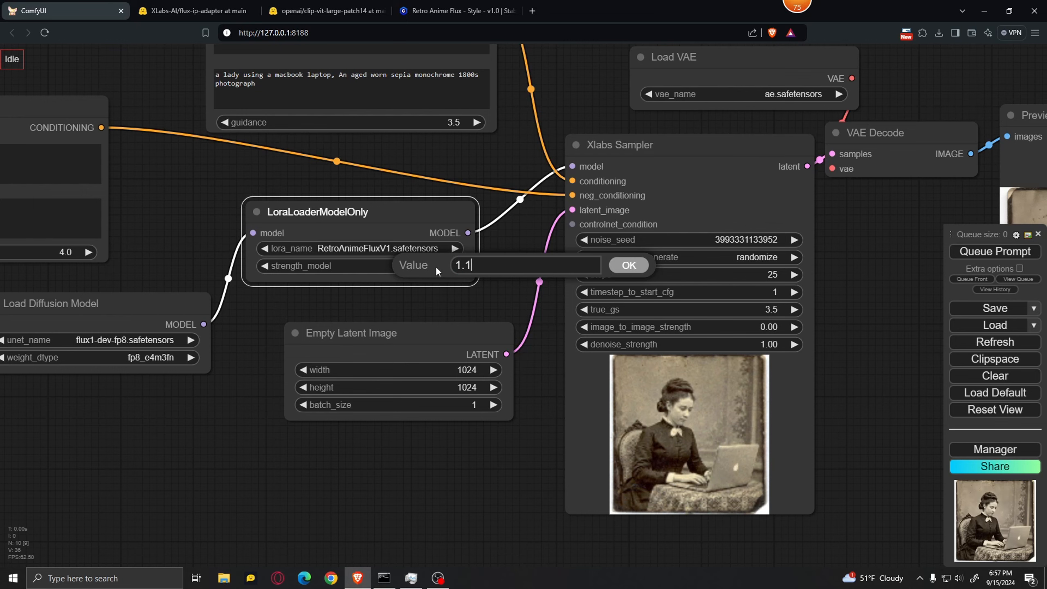
{"action": "left_click", "coordinate": [629, 265]}
Step: Remove ", An aged worn sepia monochrome 1800s photograph" from both text fields of the positive CLIPTextEncodeFlux node
{"action": "scroll", "coordinate": [865, 258], "scroll_direction": "down", "scroll_amount": 3}
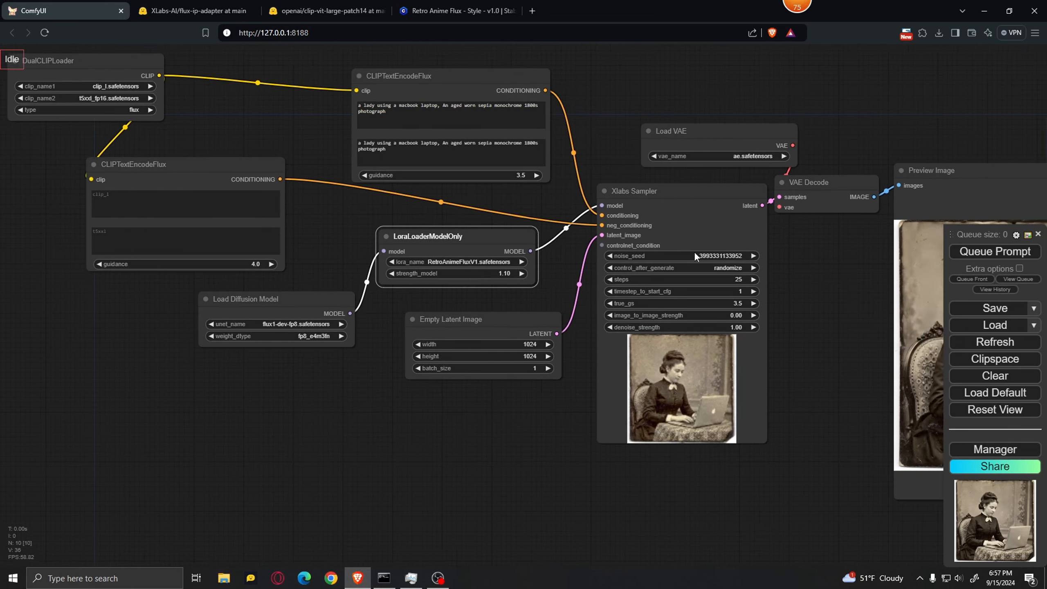
{"action": "left_click_drag", "start_coordinate": [815, 255], "coordinate": [549, 259]}
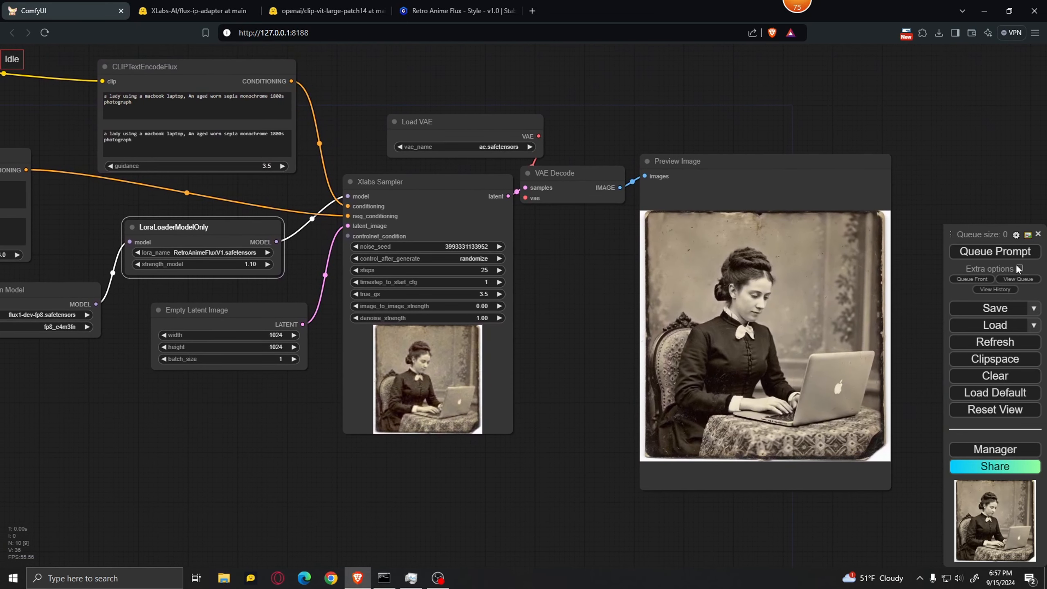
{"action": "scroll", "coordinate": [233, 198], "scroll_direction": "up", "scroll_amount": 4}
{"action": "left_click_drag", "start_coordinate": [243, 176], "coordinate": [418, 247]}
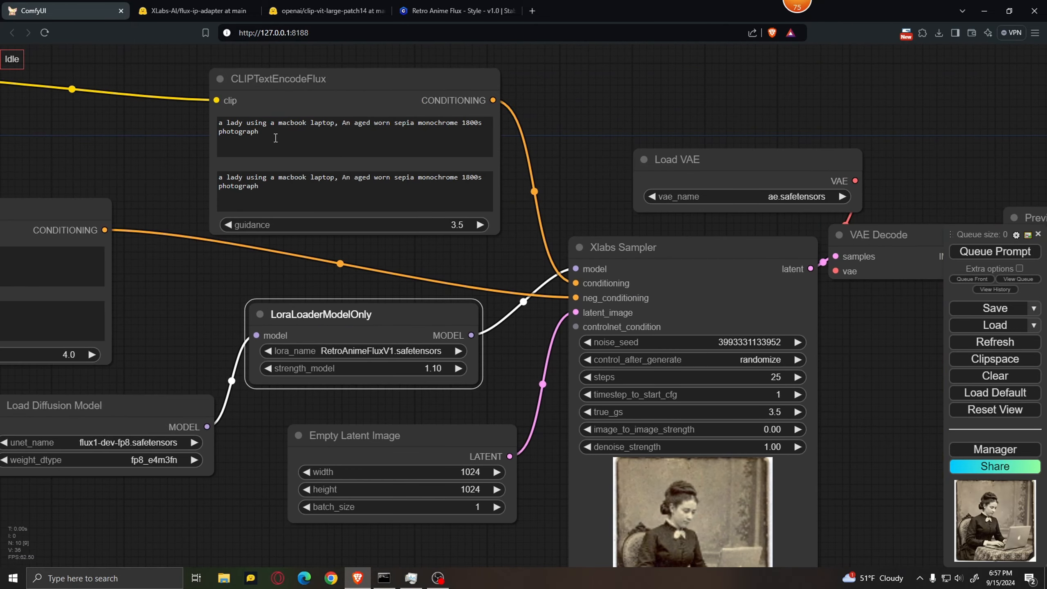
{"action": "left_click_drag", "start_coordinate": [275, 138], "coordinate": [332, 124]}
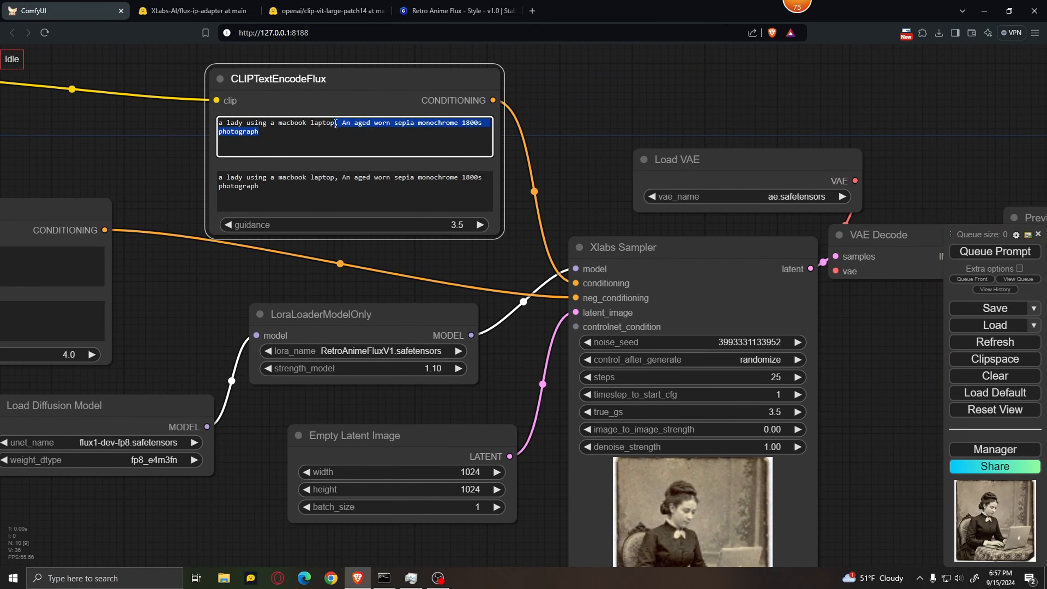
{"action": "key", "text": "BackSpace"}
{"action": "left_click_drag", "start_coordinate": [277, 203], "coordinate": [342, 180]}
{"action": "key", "text": "BackSpace"}
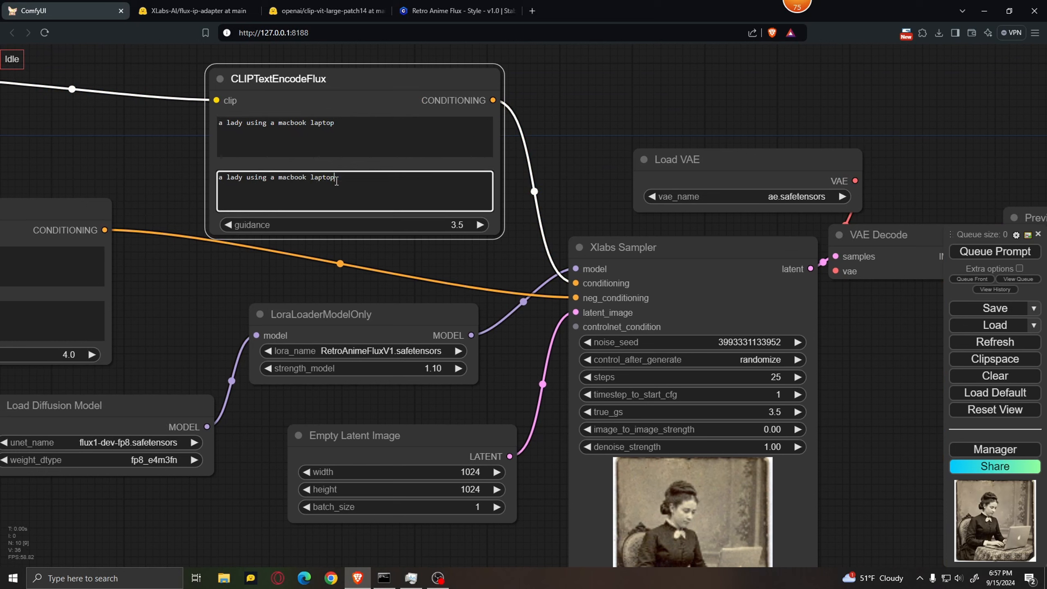
Step: Read the Retro Anime Flux description on Civitai for trigger words and prompting advice
{"action": "left_click", "coordinate": [454, 10]}
{"action": "scroll", "coordinate": [530, 369], "scroll_direction": "down", "scroll_amount": 5}
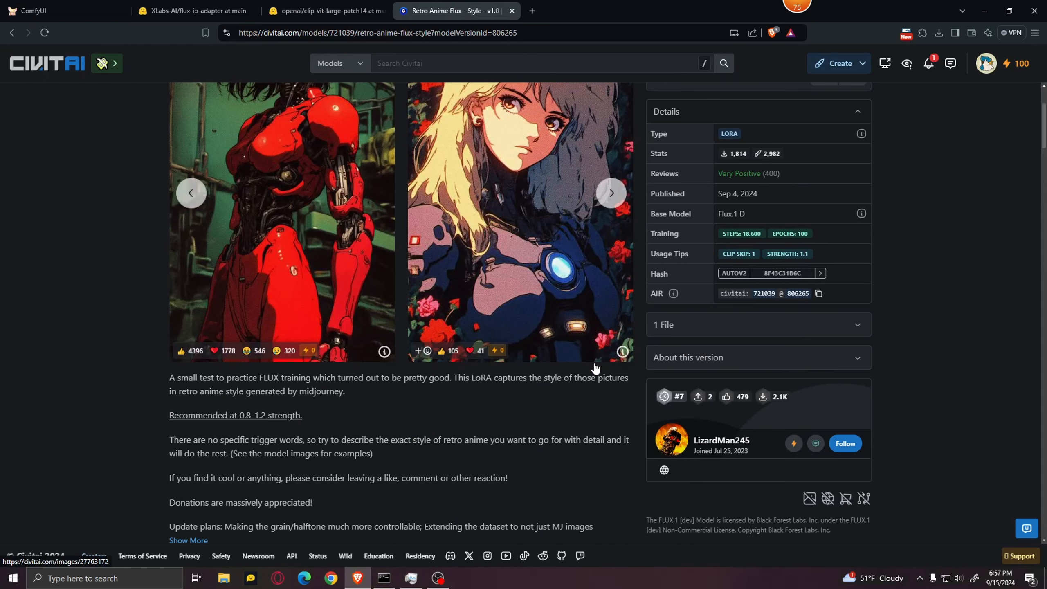
{"action": "scroll", "coordinate": [422, 299], "scroll_direction": "up", "scroll_amount": 6}
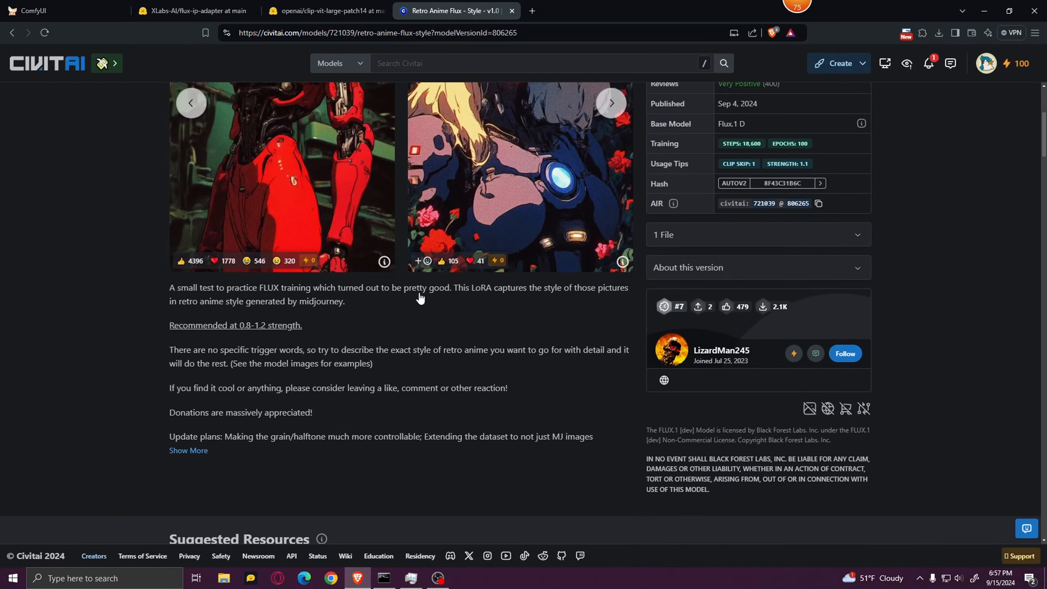
Step: In ComfyUI, change the positive prompt to "an anime lady using a macbook laptop" and run the workflow
{"action": "left_click", "coordinate": [37, 8]}
{"action": "left_click", "coordinate": [227, 123]}
{"action": "key", "text": "BackSpace"}
{"action": "type", "text": "n anime lady using a macbook laptop"}
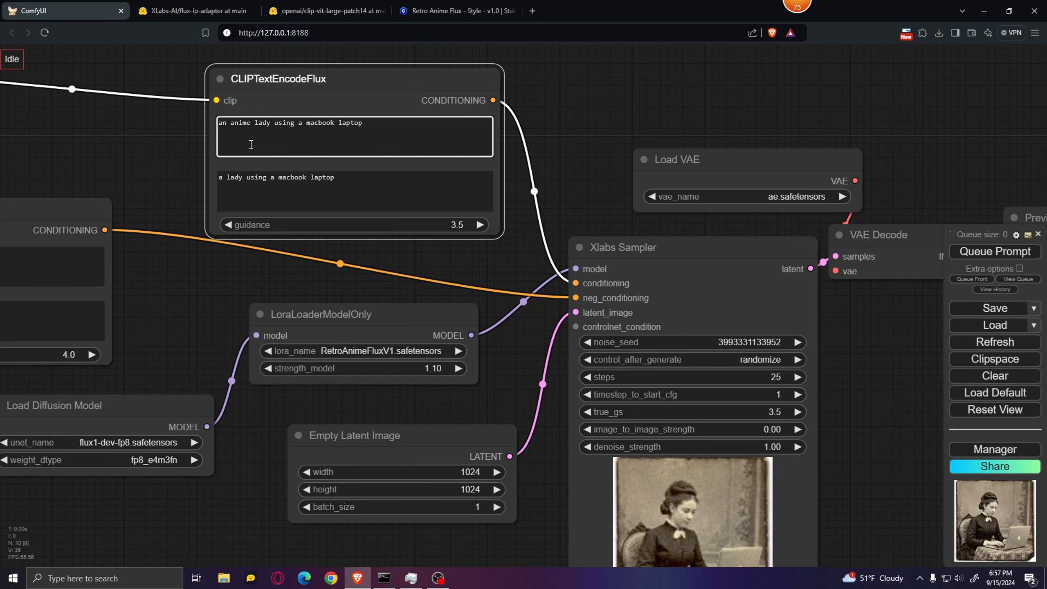
{"action": "left_click", "coordinate": [244, 179]}
{"action": "key", "text": "ctrl+Return"}
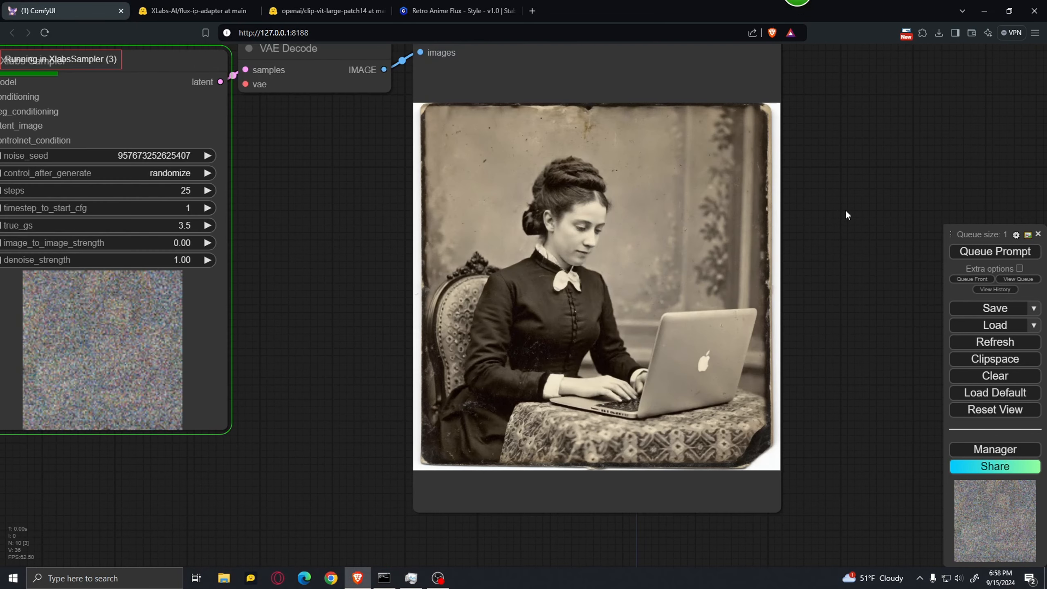
Step: Follow the Xlabs Sampler's progress and examine the generated anime image in the Preview Image node
{"action": "scroll", "coordinate": [825, 215], "scroll_direction": "up", "scroll_amount": 3}
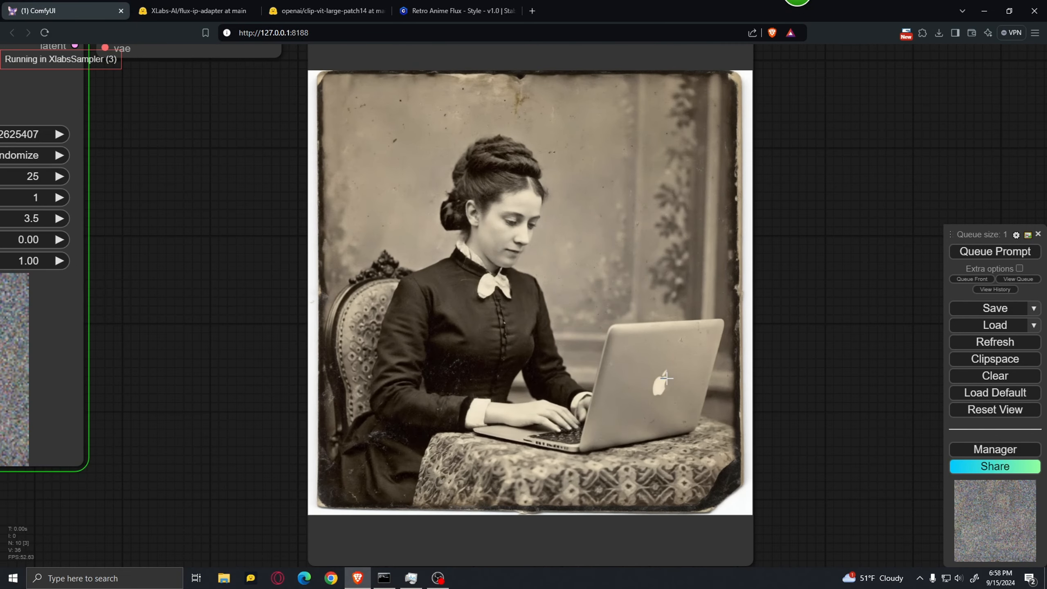
{"action": "scroll", "coordinate": [667, 378], "scroll_direction": "down", "scroll_amount": 5}
{"action": "scroll", "coordinate": [751, 336], "scroll_direction": "up", "scroll_amount": 3}
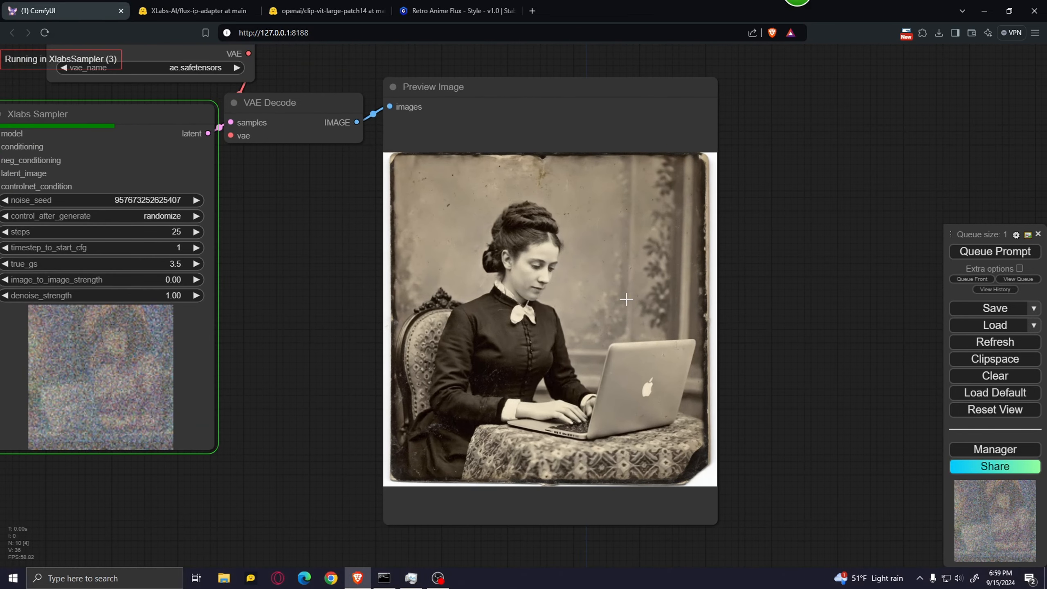
{"action": "scroll", "coordinate": [760, 411], "scroll_direction": "down", "scroll_amount": 2}
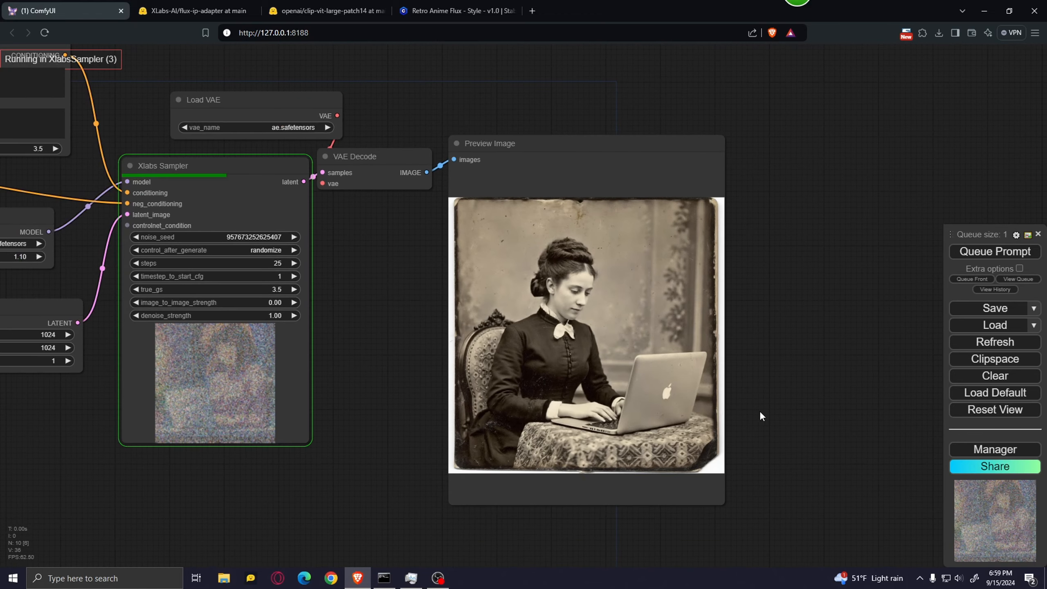
{"action": "scroll", "coordinate": [785, 367], "scroll_direction": "up", "scroll_amount": 1}
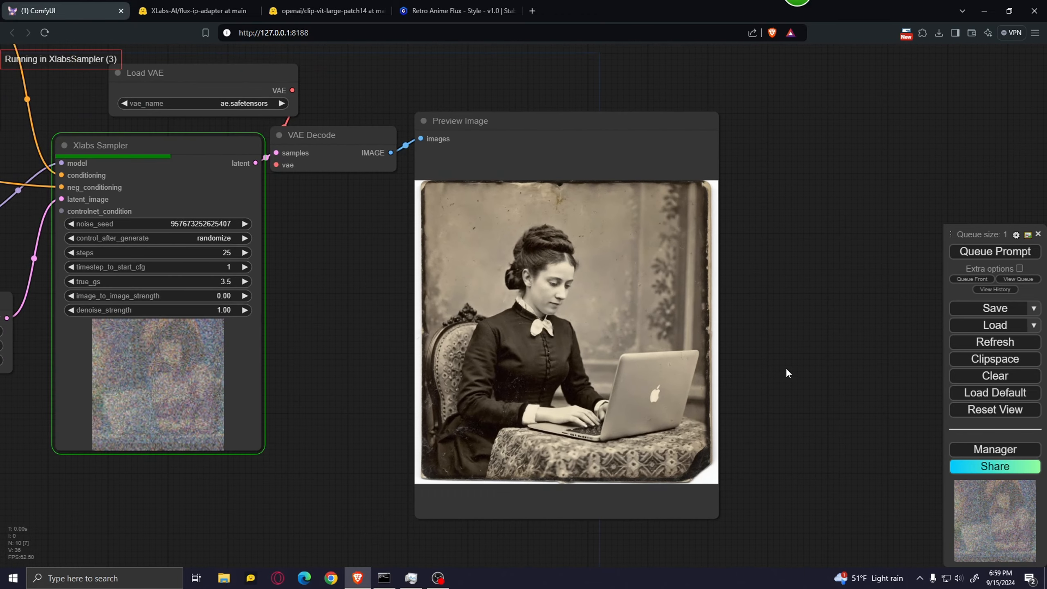
{"action": "scroll", "coordinate": [786, 368], "scroll_direction": "up", "scroll_amount": 1}
{"action": "scroll", "coordinate": [769, 335], "scroll_direction": "up", "scroll_amount": 2}
{"action": "left_click_drag", "start_coordinate": [759, 323], "coordinate": [793, 335]}
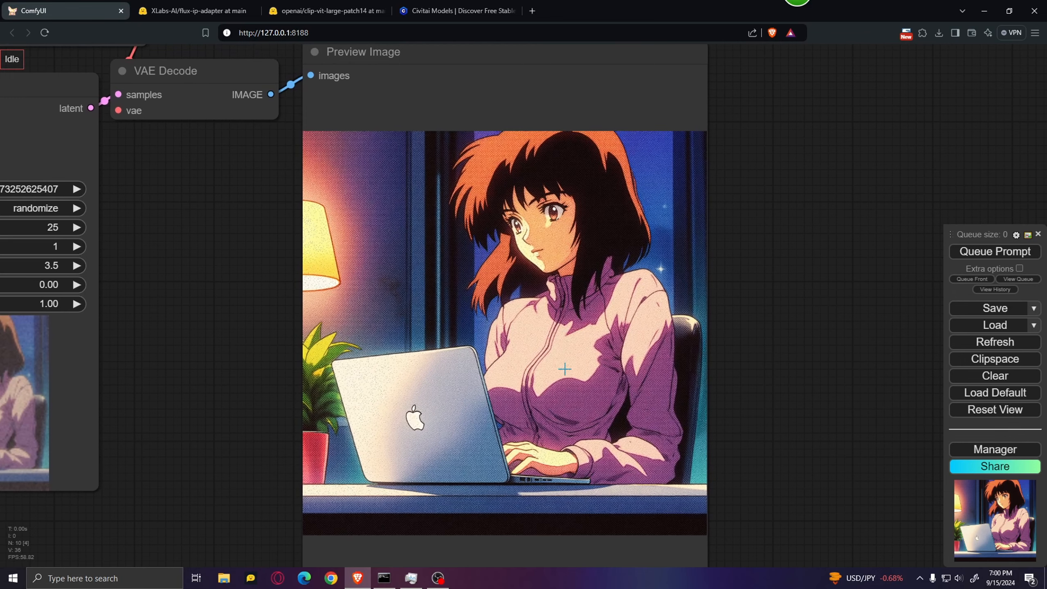
{"action": "scroll", "coordinate": [597, 298], "scroll_direction": "down", "scroll_amount": 3}
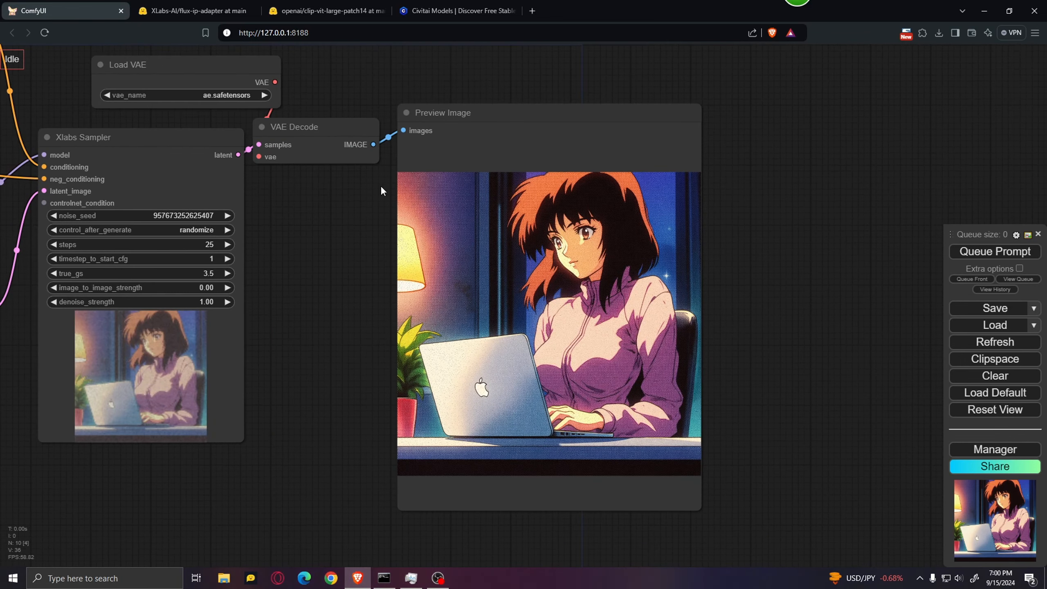
Step: Review Civitai's model filters for LoRA with base models Flux .1 S and Flux .1 D, and browse the listed LoRAs
{"action": "left_click", "coordinate": [458, 11]}
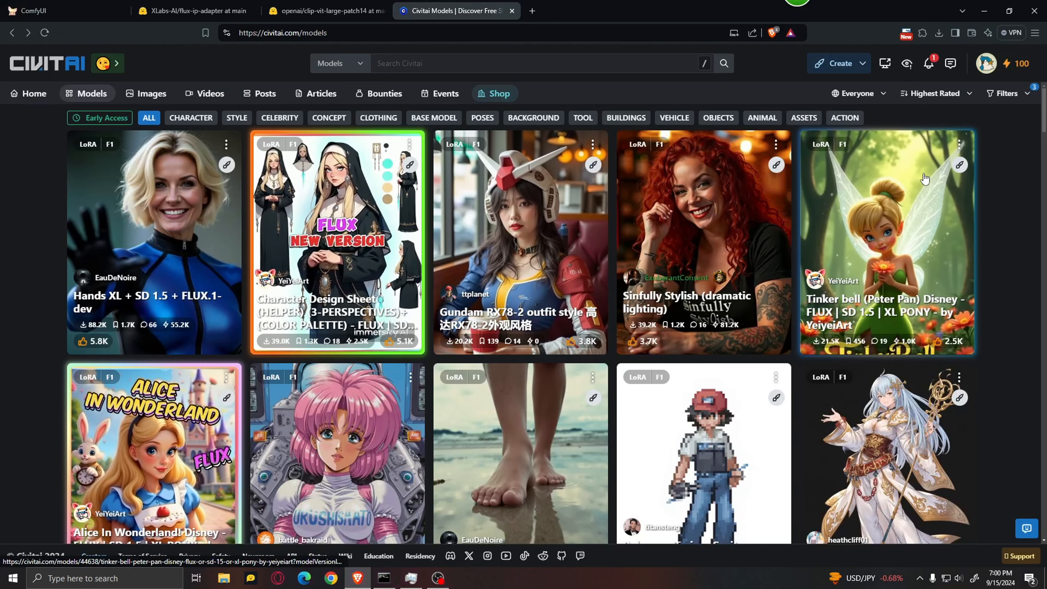
{"action": "left_click", "coordinate": [1006, 94]}
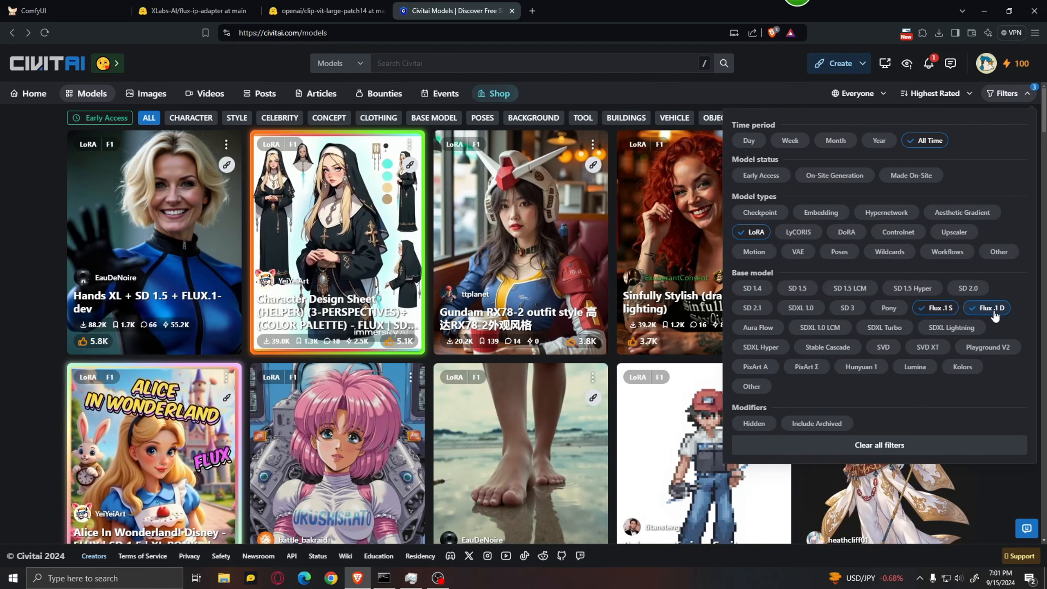
{"action": "left_click", "coordinate": [694, 91]}
{"action": "scroll", "coordinate": [749, 226], "scroll_direction": "down", "scroll_amount": 2}
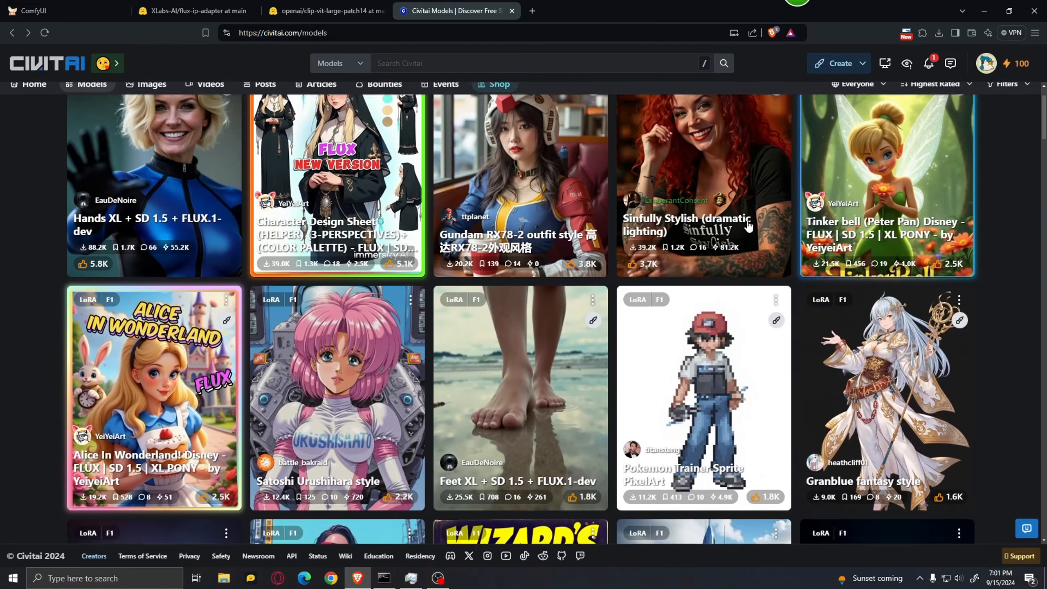
{"action": "scroll", "coordinate": [749, 226], "scroll_direction": "down", "scroll_amount": 10}
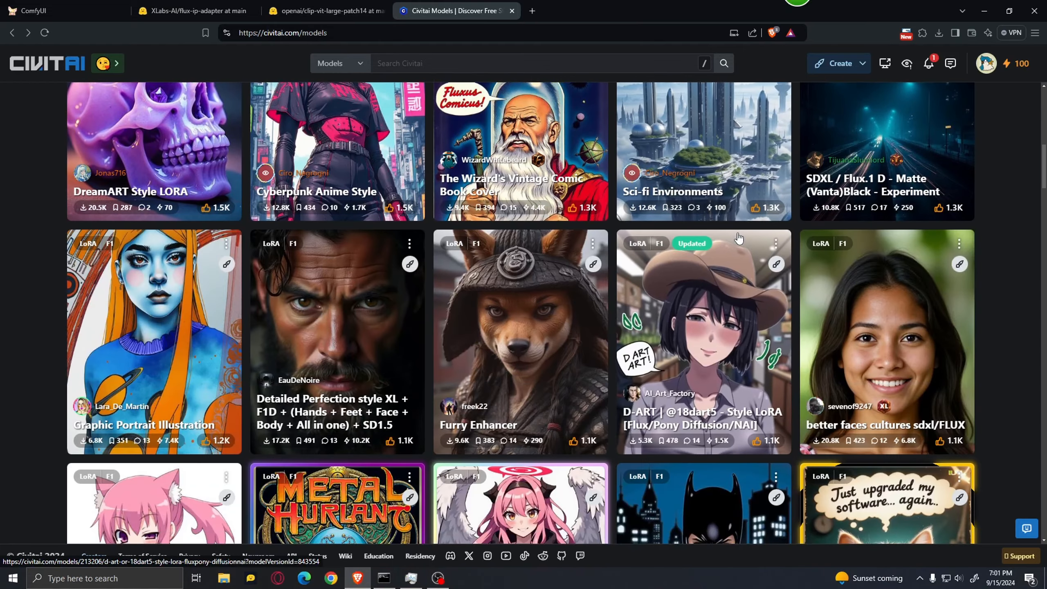
{"action": "scroll", "coordinate": [738, 238], "scroll_direction": "down", "scroll_amount": 7}
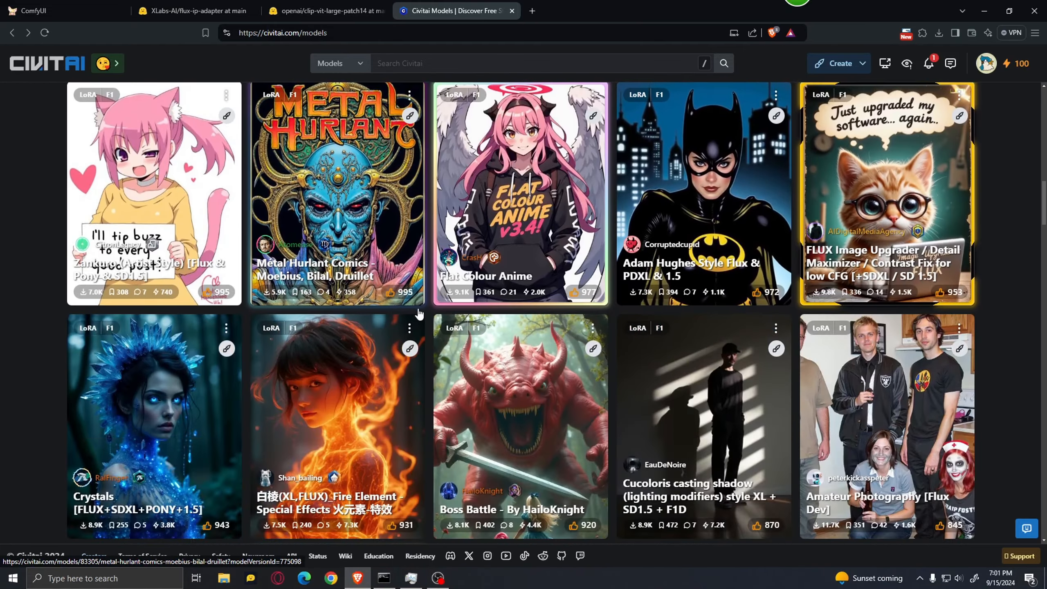
{"action": "scroll", "coordinate": [722, 326], "scroll_direction": "down", "scroll_amount": 6}
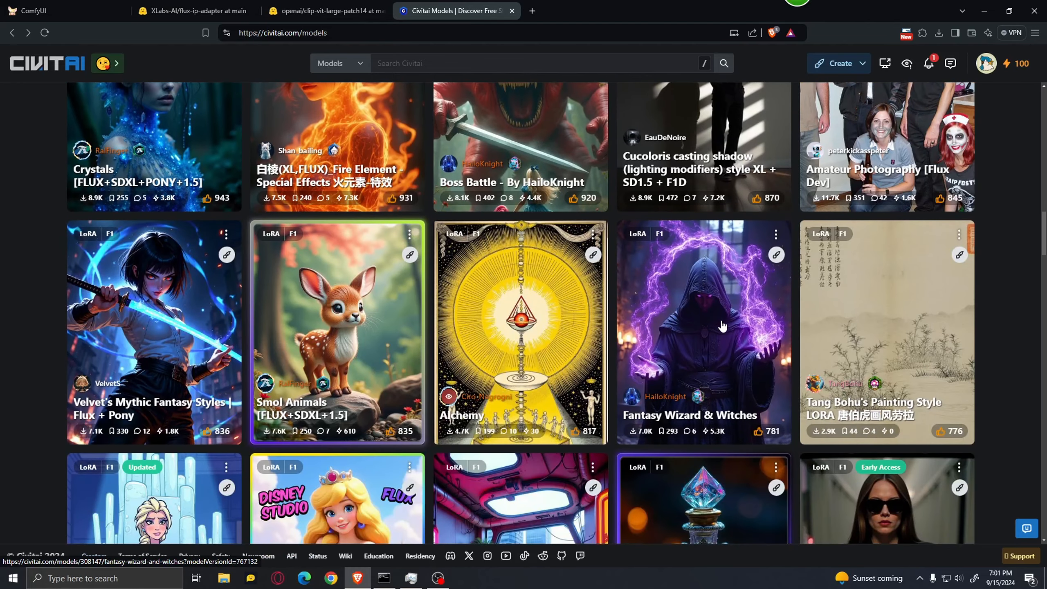
Step: Open the Fantasy Wizard & Witches LoRA page, look through its sample images, and return to the ComfyUI workflow
{"action": "left_click", "coordinate": [722, 326]}
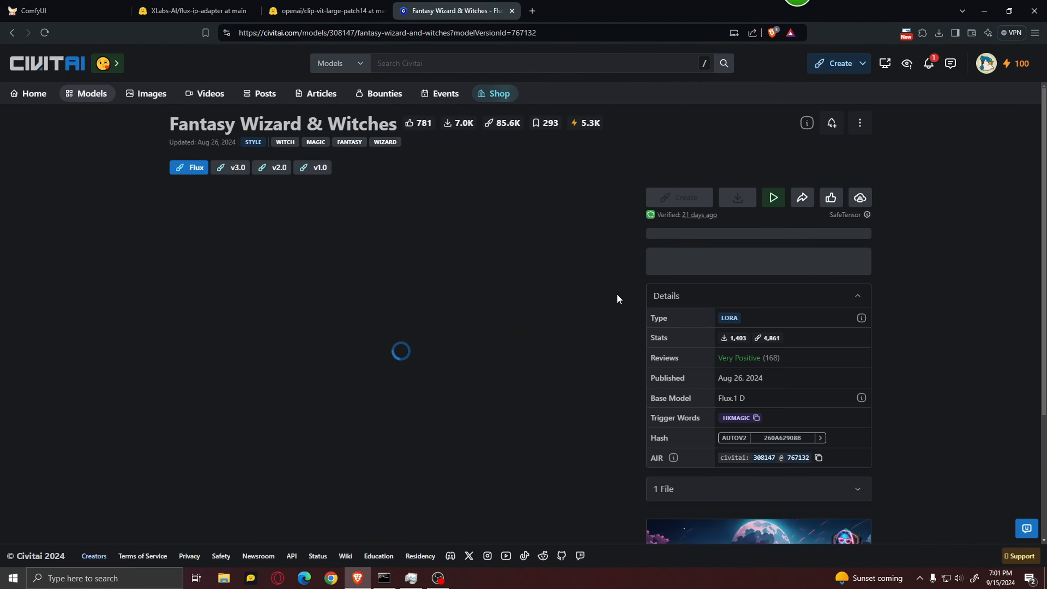
{"action": "scroll", "coordinate": [612, 248], "scroll_direction": "down", "scroll_amount": 3}
{"action": "left_click", "coordinate": [611, 244]}
{"action": "left_click", "coordinate": [612, 244]}
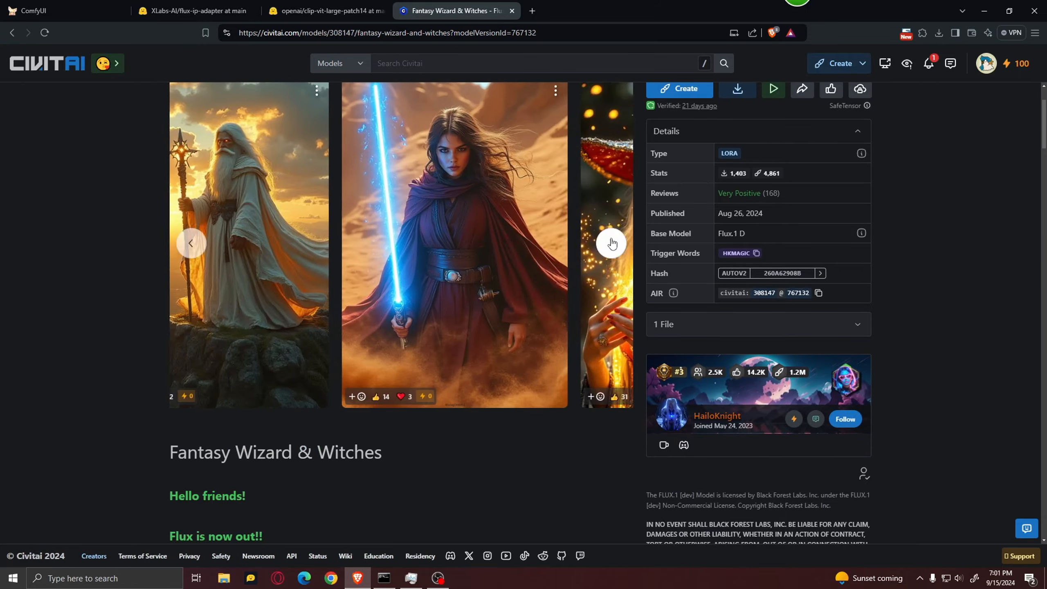
{"action": "left_click", "coordinate": [611, 244]}
{"action": "key", "text": "ctrl+1"}
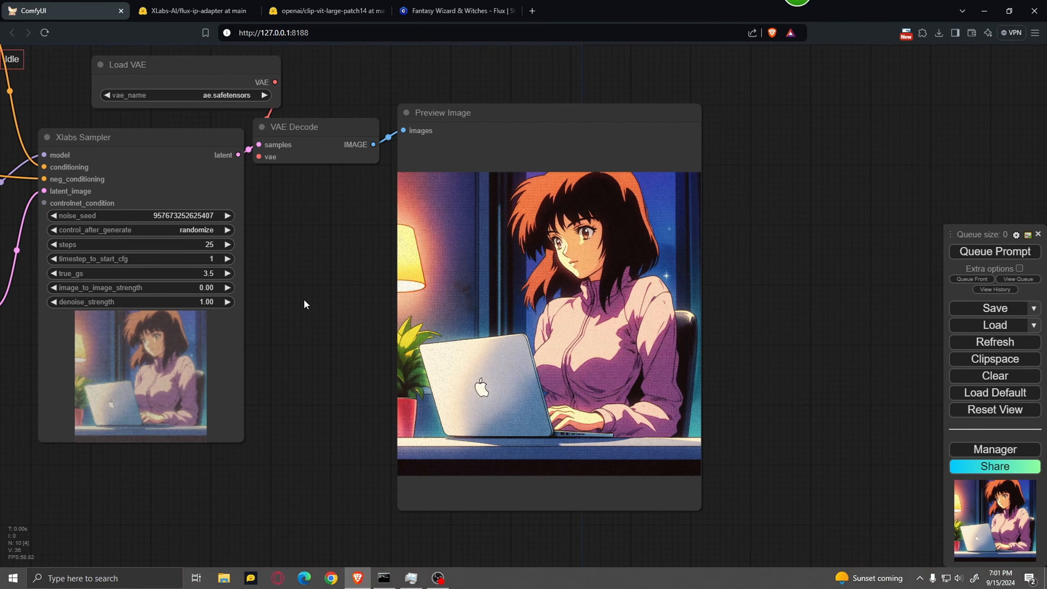